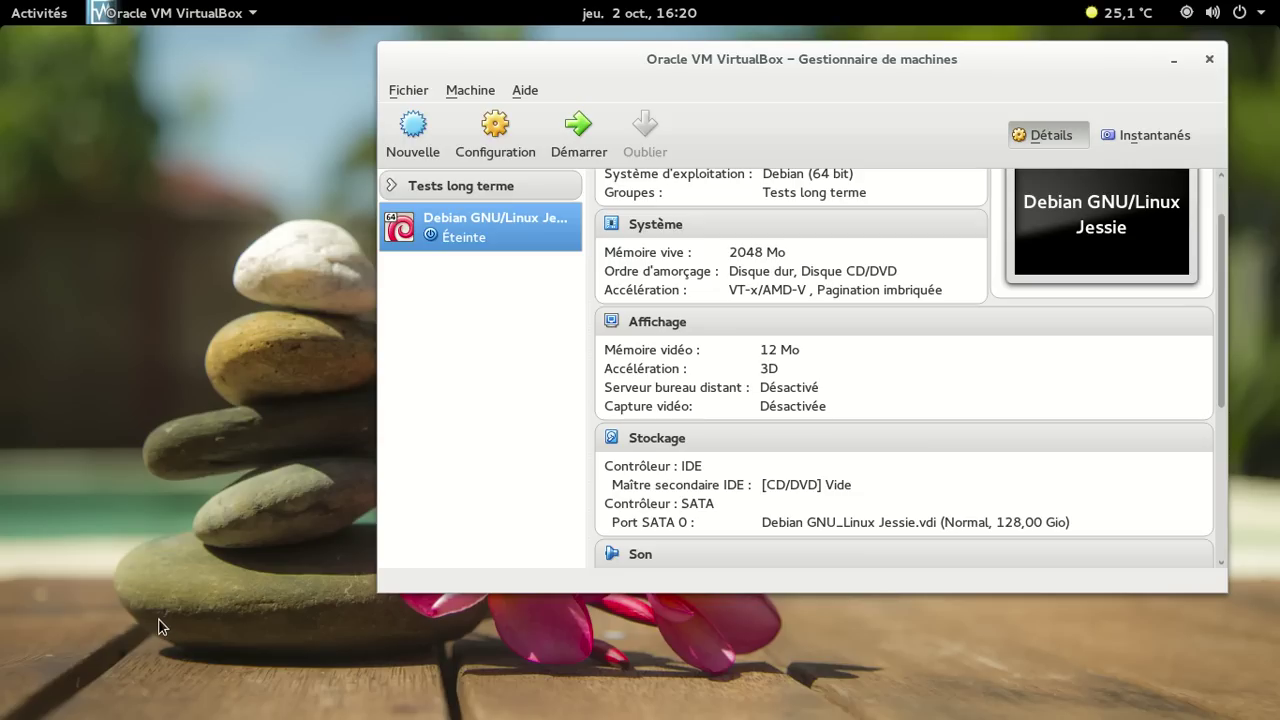
Start the Debian GNU/Linux Jessie virtual machine, minimise the manager window, and boot the Debian GNU/Linux entry
left_click(566, 146)
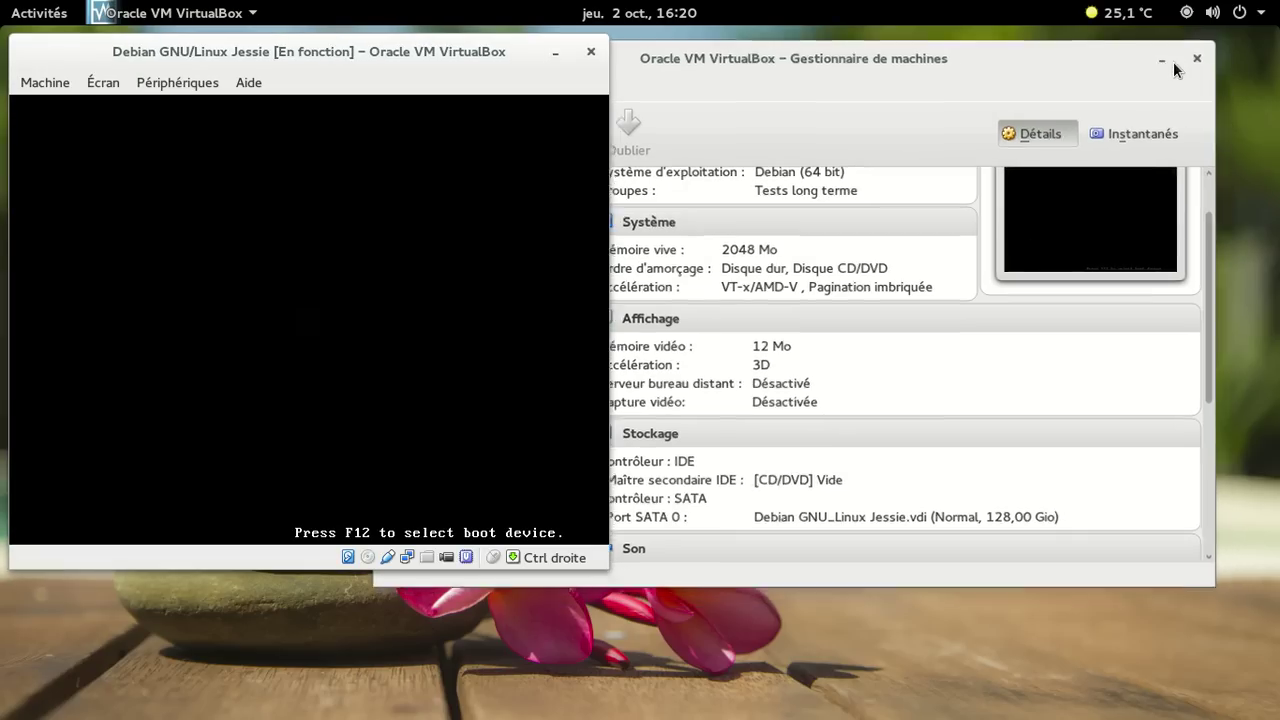
left_click(1175, 65)
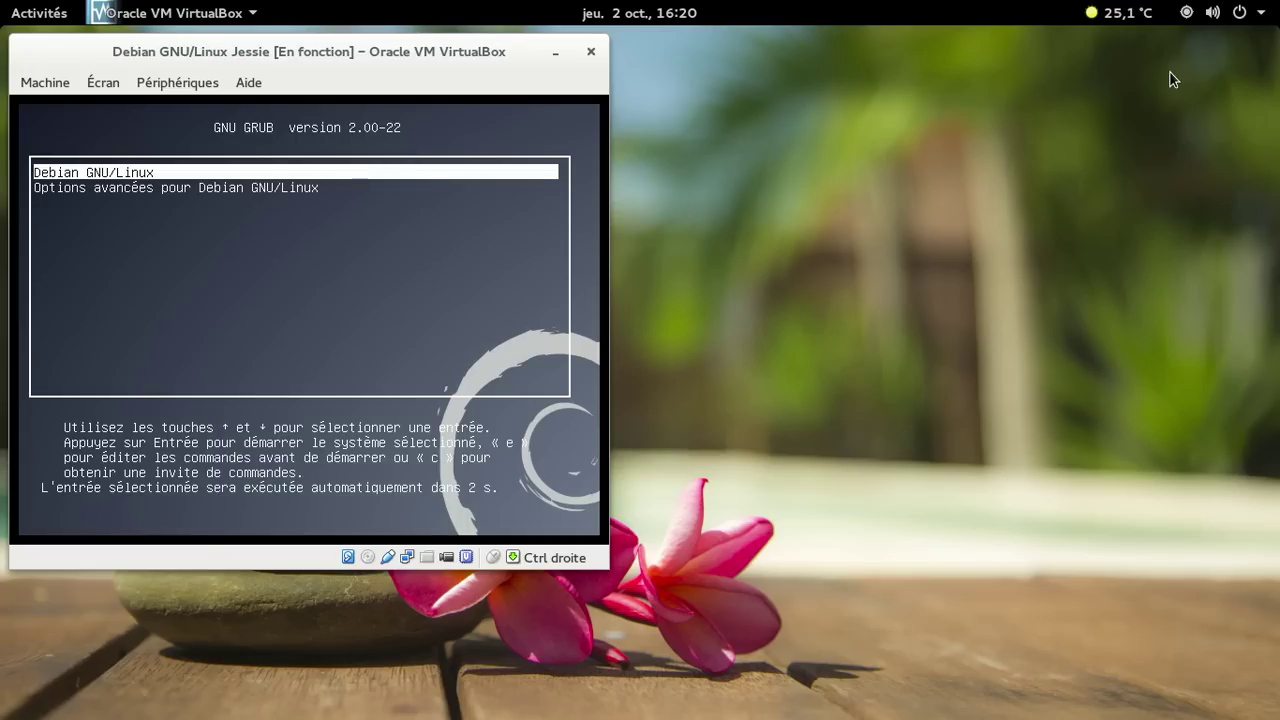
key("Return")
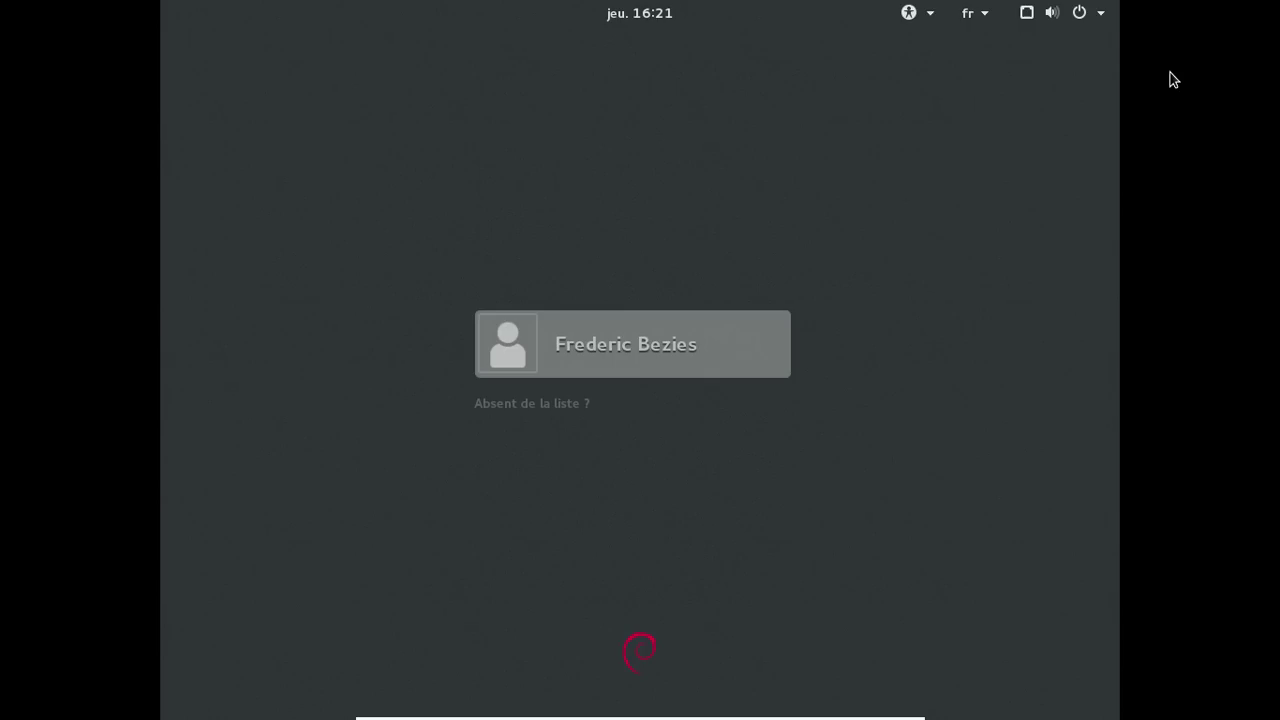
Log in to the Debian session by selecting the listed user account and entering the account password
left_click(593, 354)
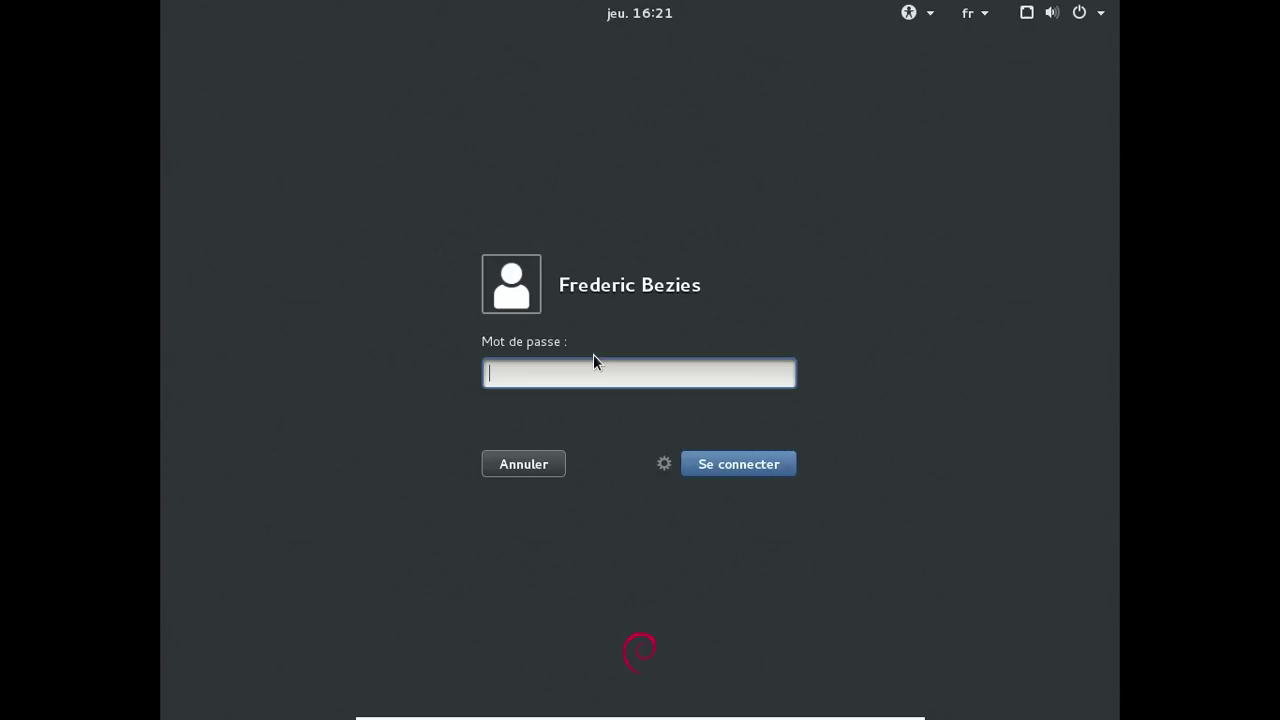
type("*********")
key("Return")
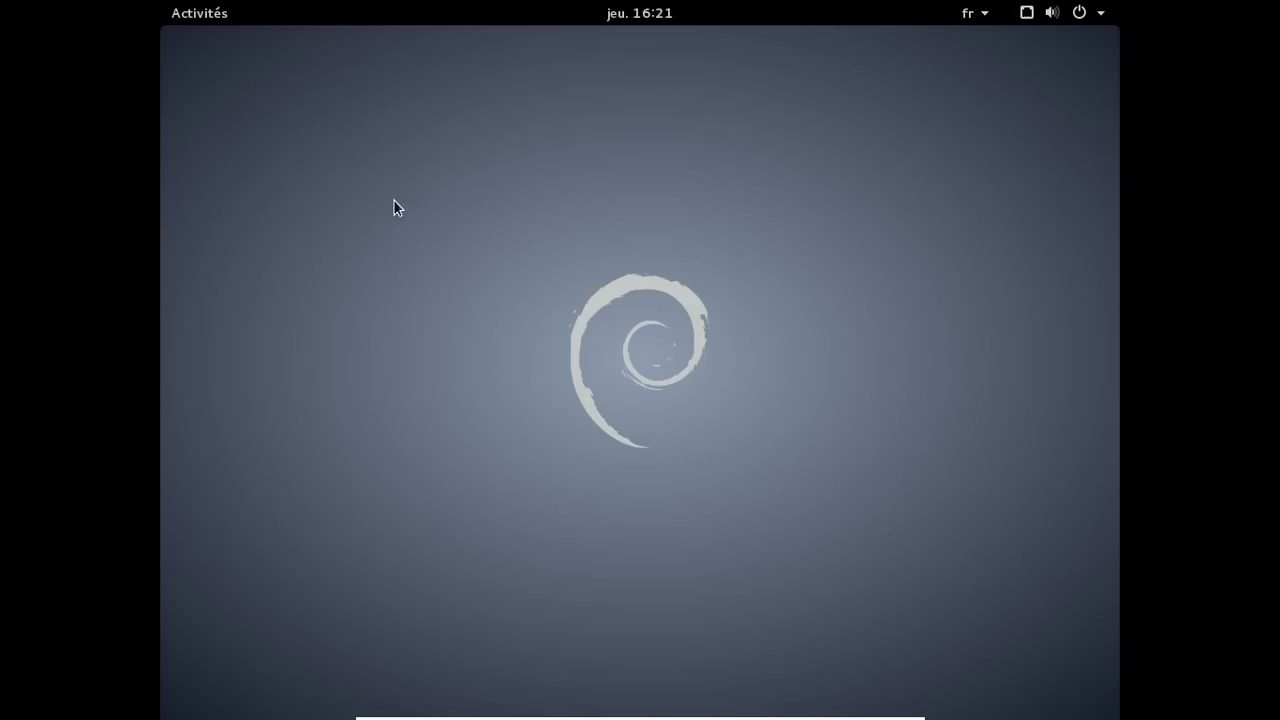
Check the GNOME version and system overview under Détails in the system settings, and close the settings window
left_click(226, 14)
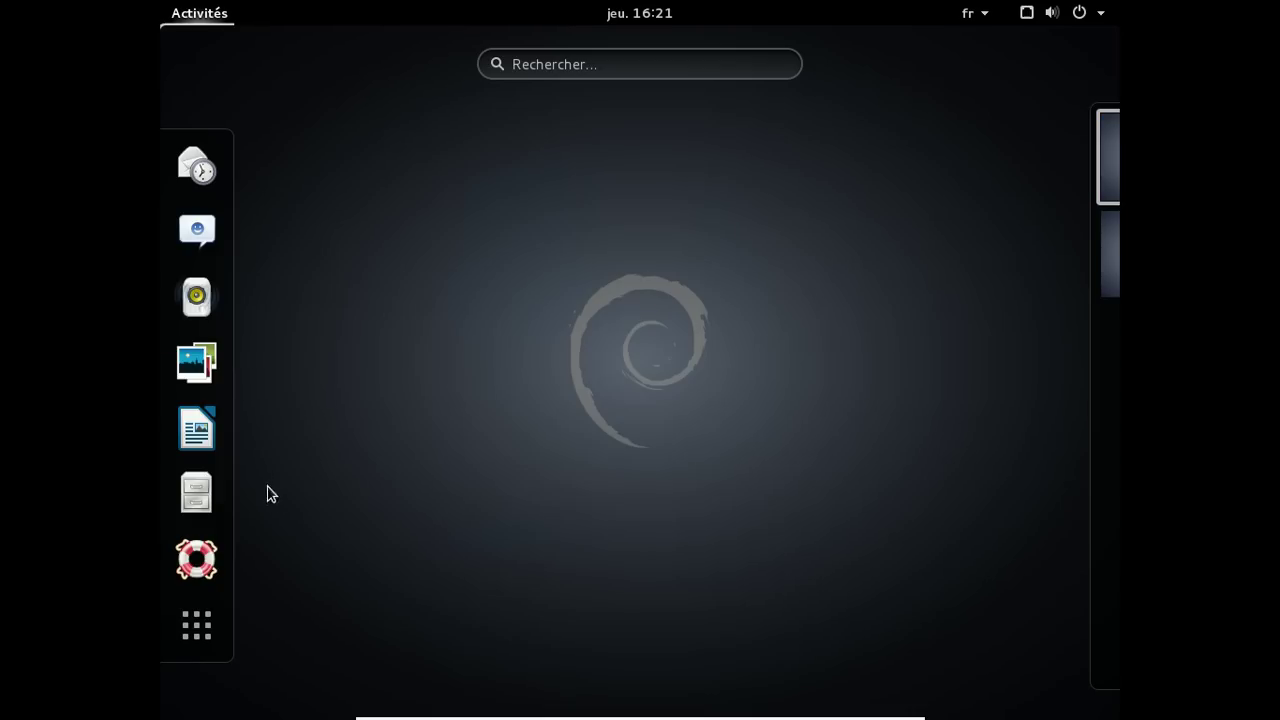
mouse_move(1070, 137)
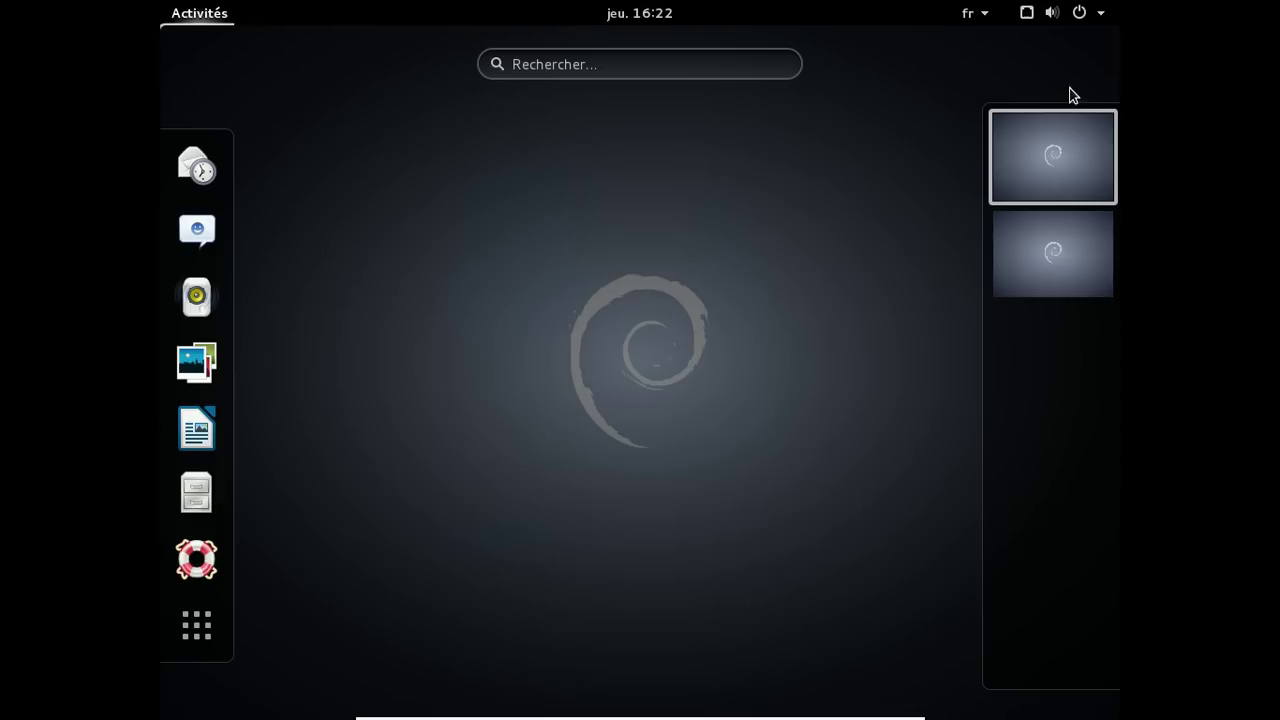
left_click(1096, 21)
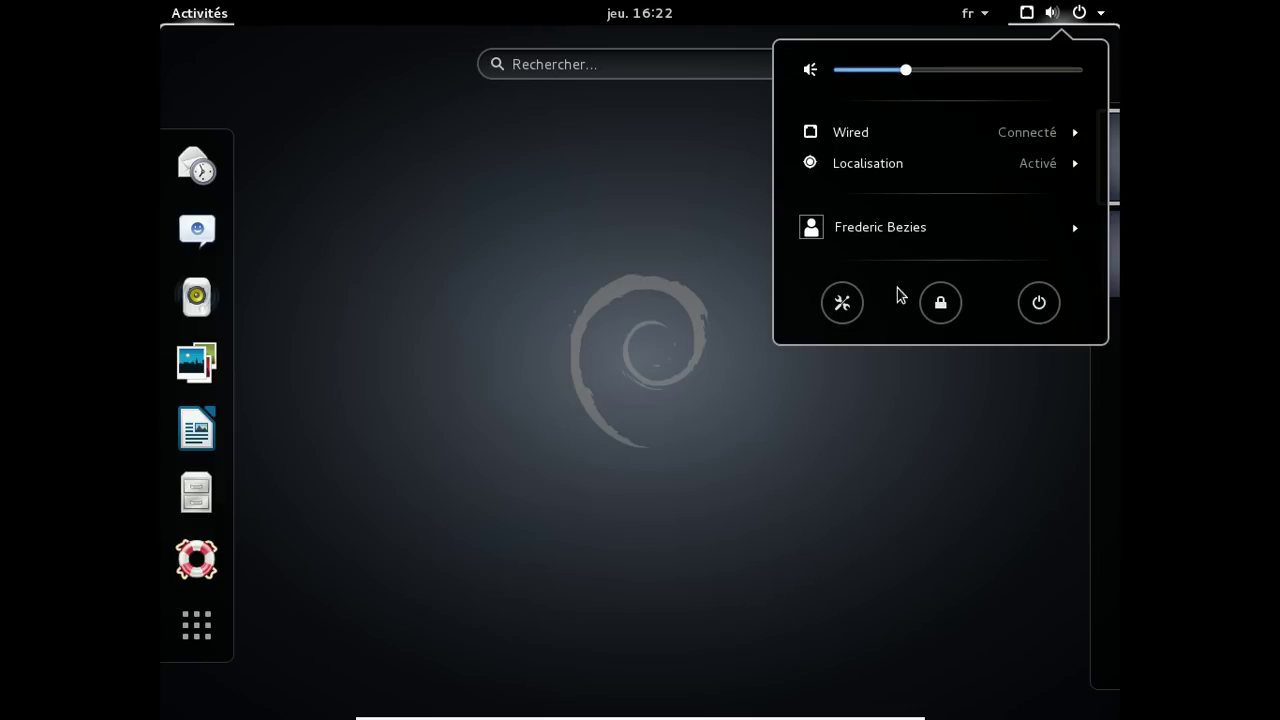
left_click(836, 305)
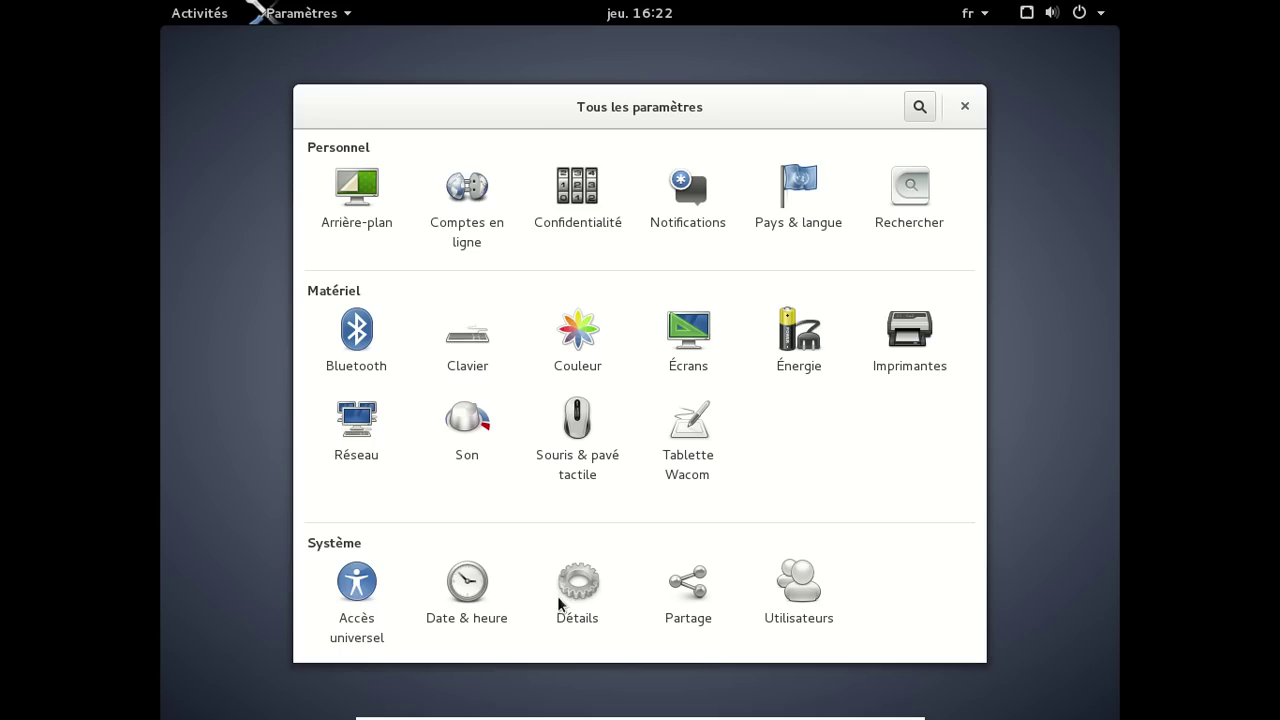
left_click(557, 596)
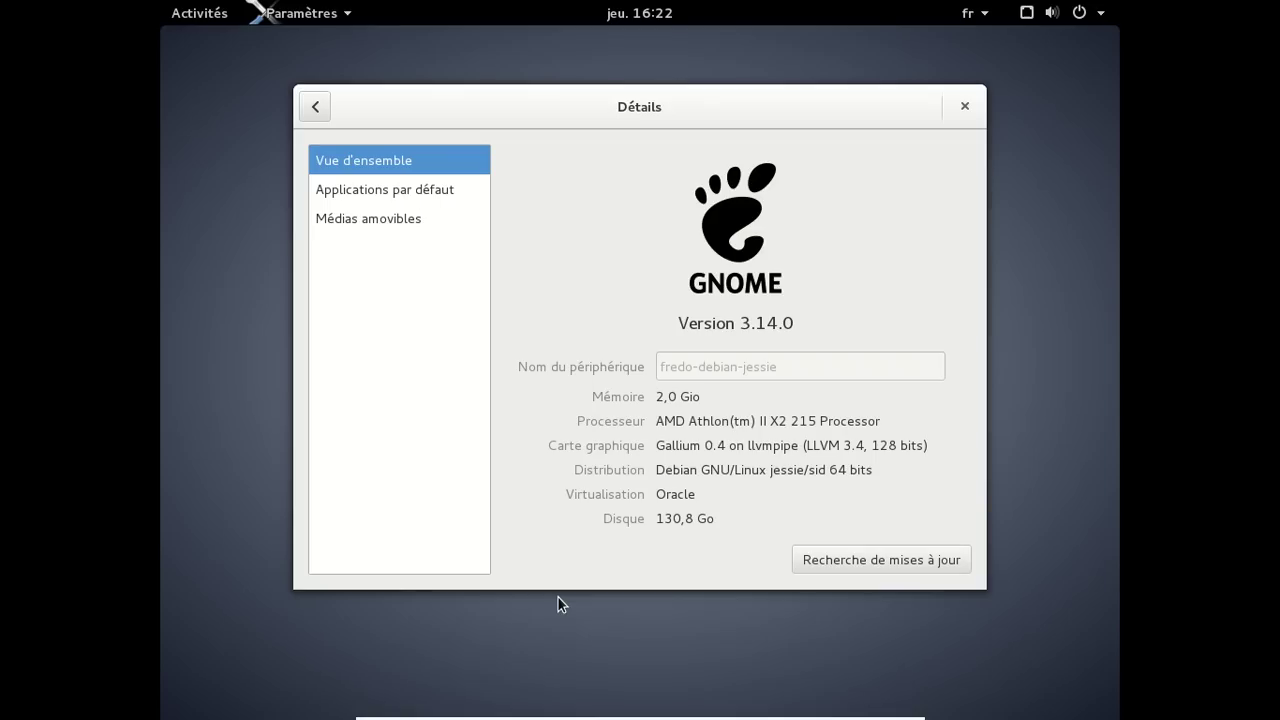
left_click(965, 106)
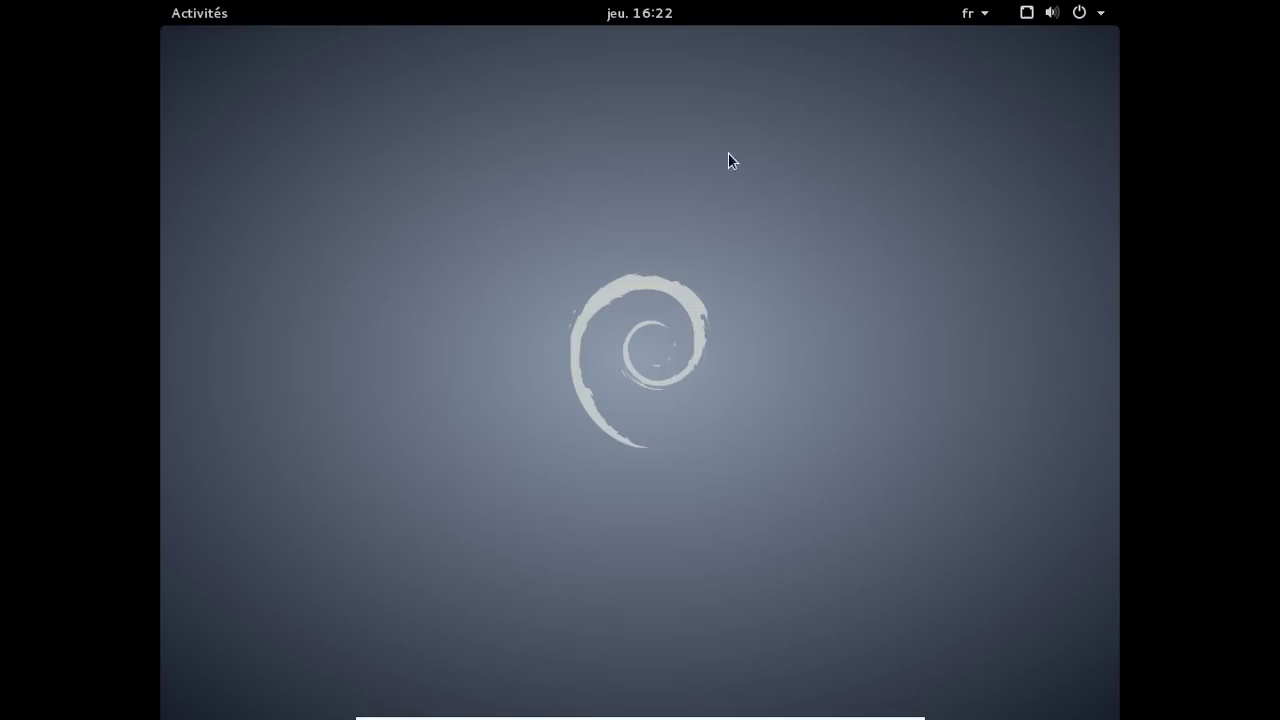
Open the Fichiers file manager, check its version in the À propos dialog, and close it
left_click(202, 16)
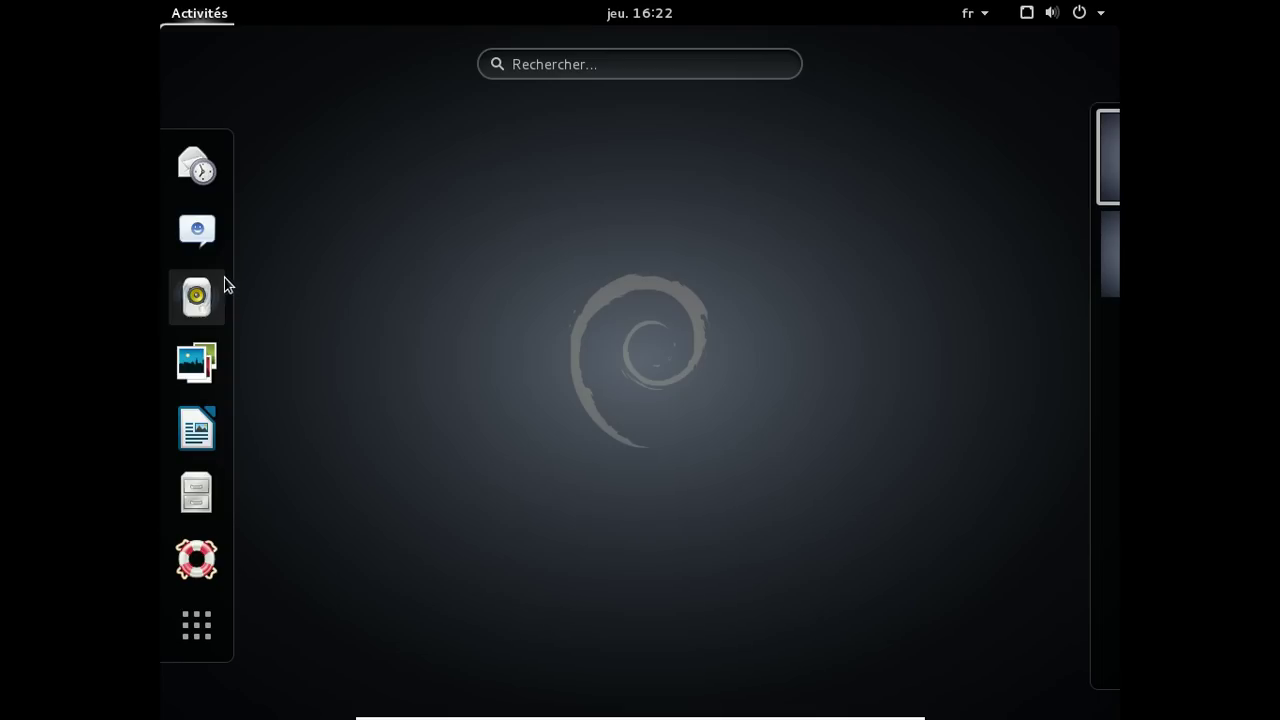
left_click(209, 480)
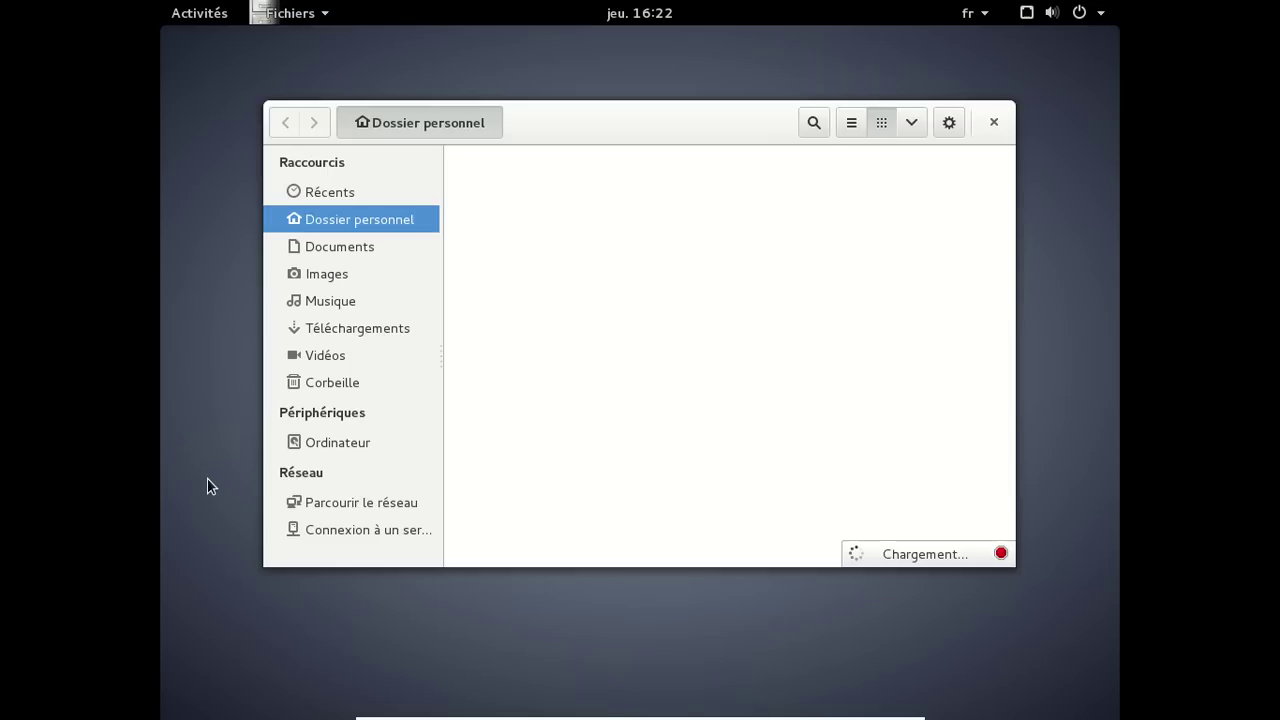
left_click(290, 22)
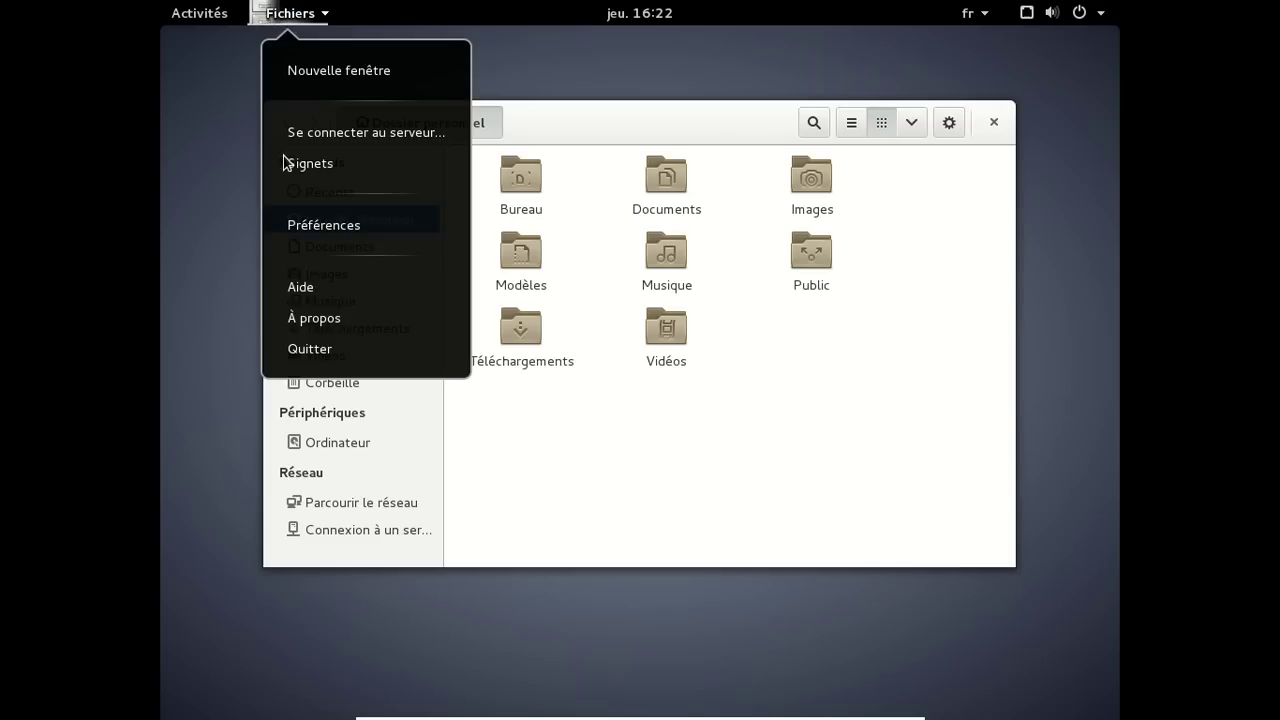
left_click(289, 317)
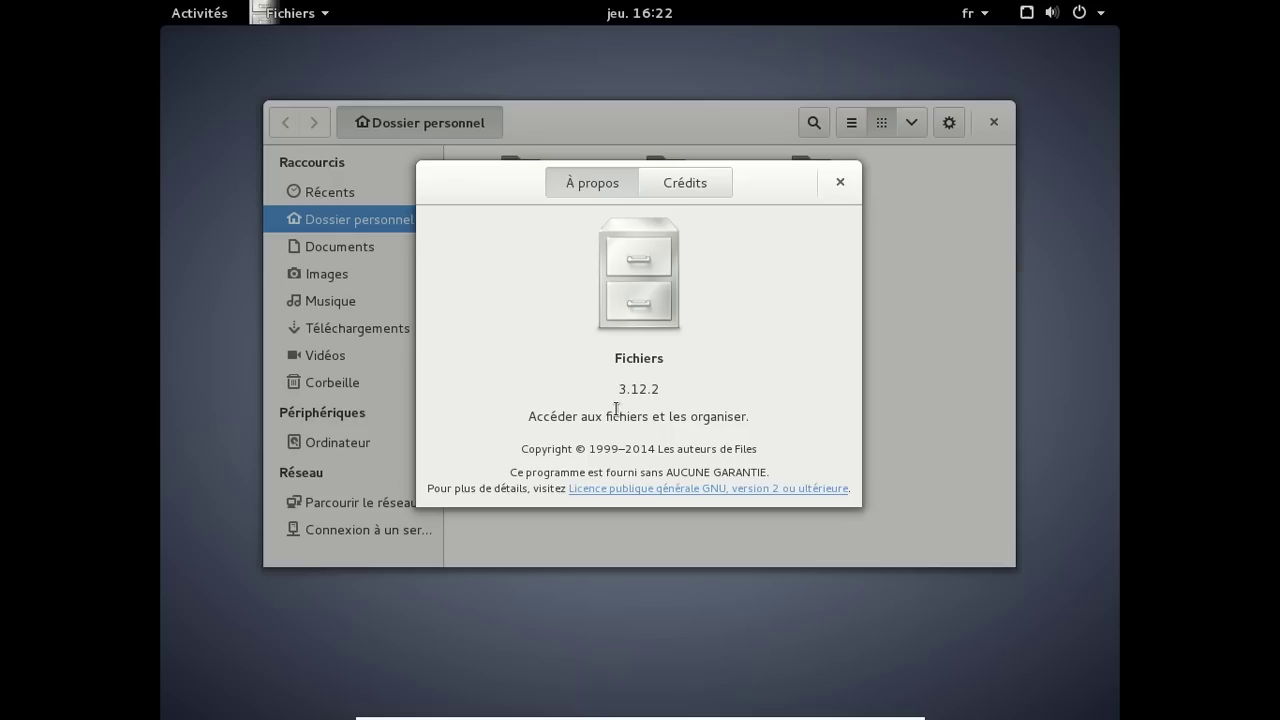
left_click(840, 183)
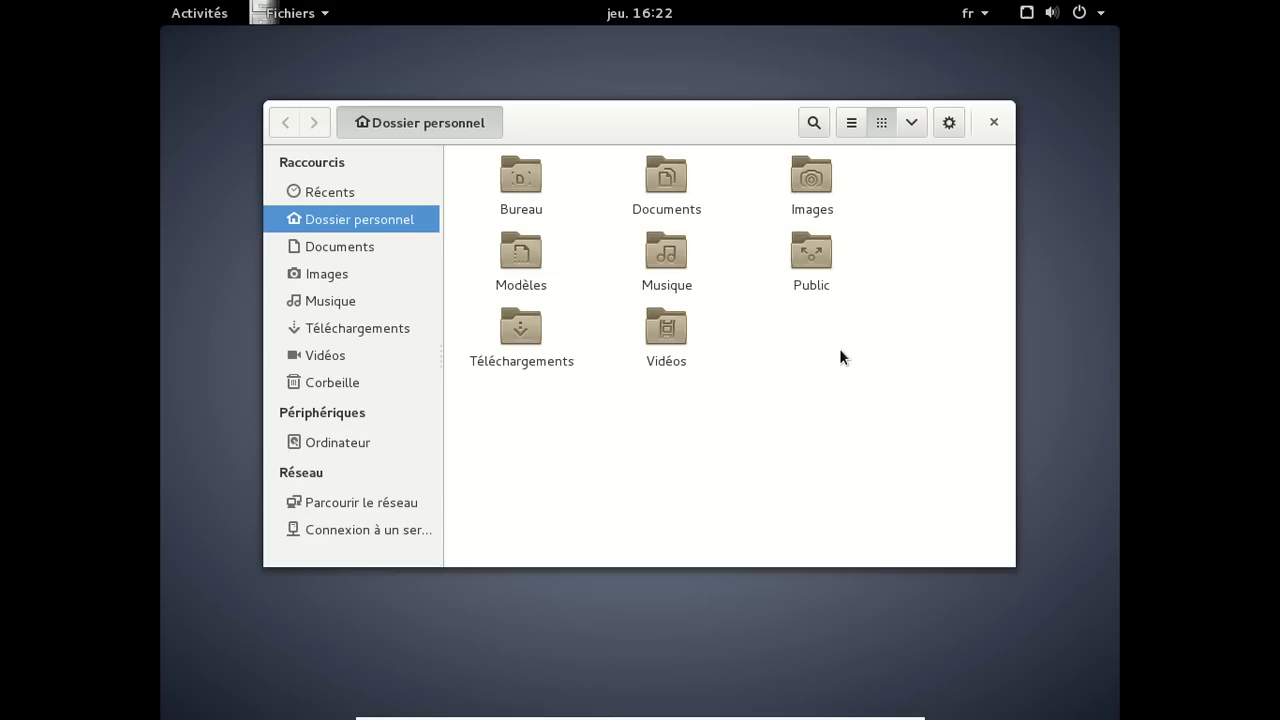
left_click(993, 122)
Launch Disques from the full application list, check its version in the À propos dialog, and close it
left_click(210, 18)
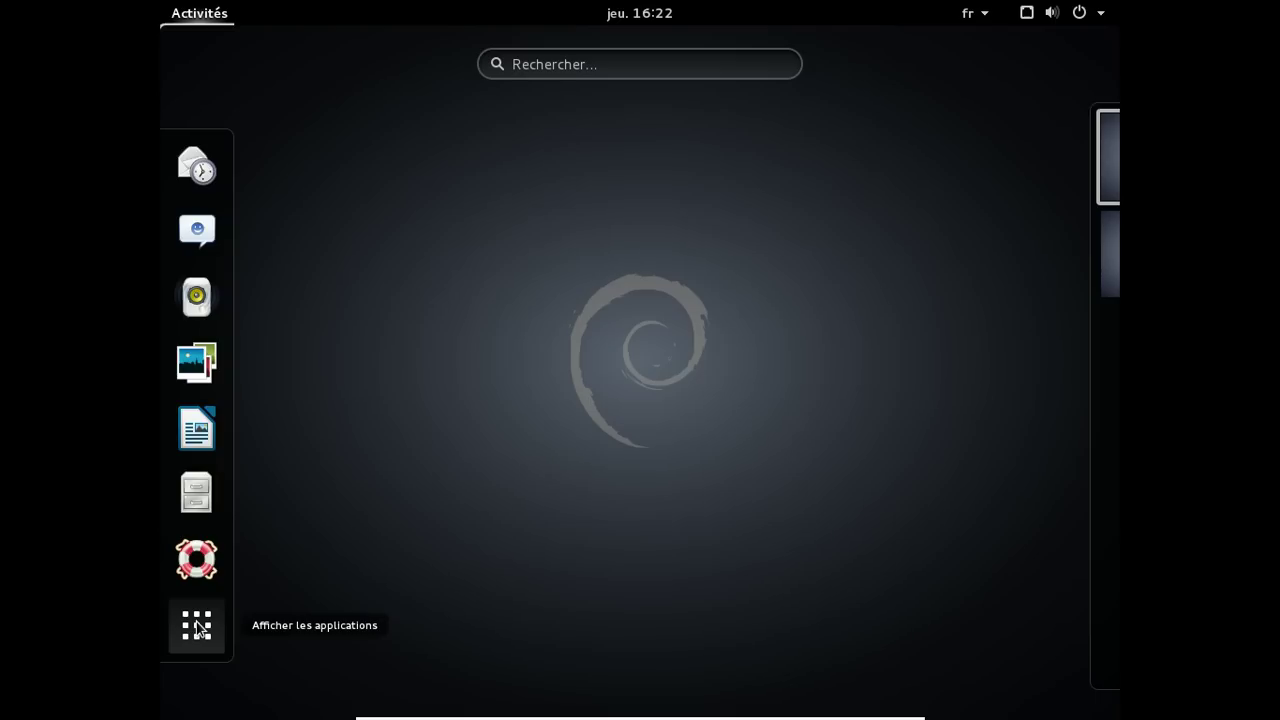
left_click(197, 626)
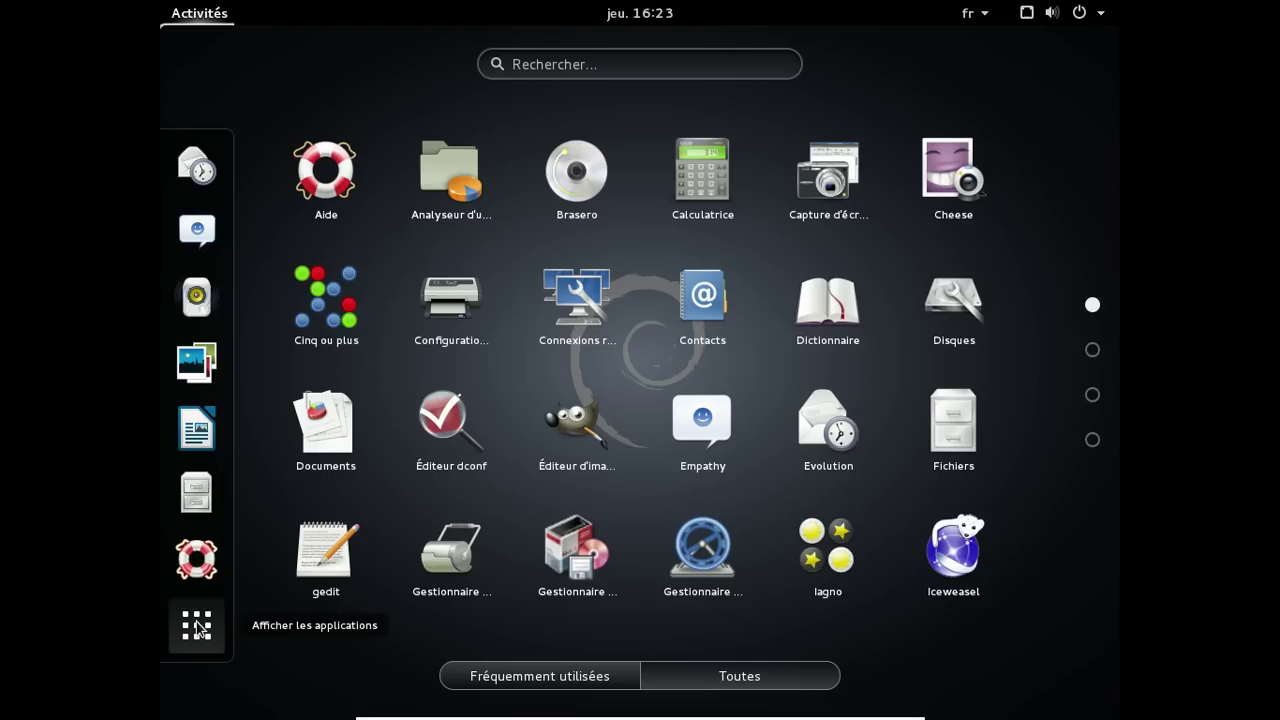
left_click(946, 324)
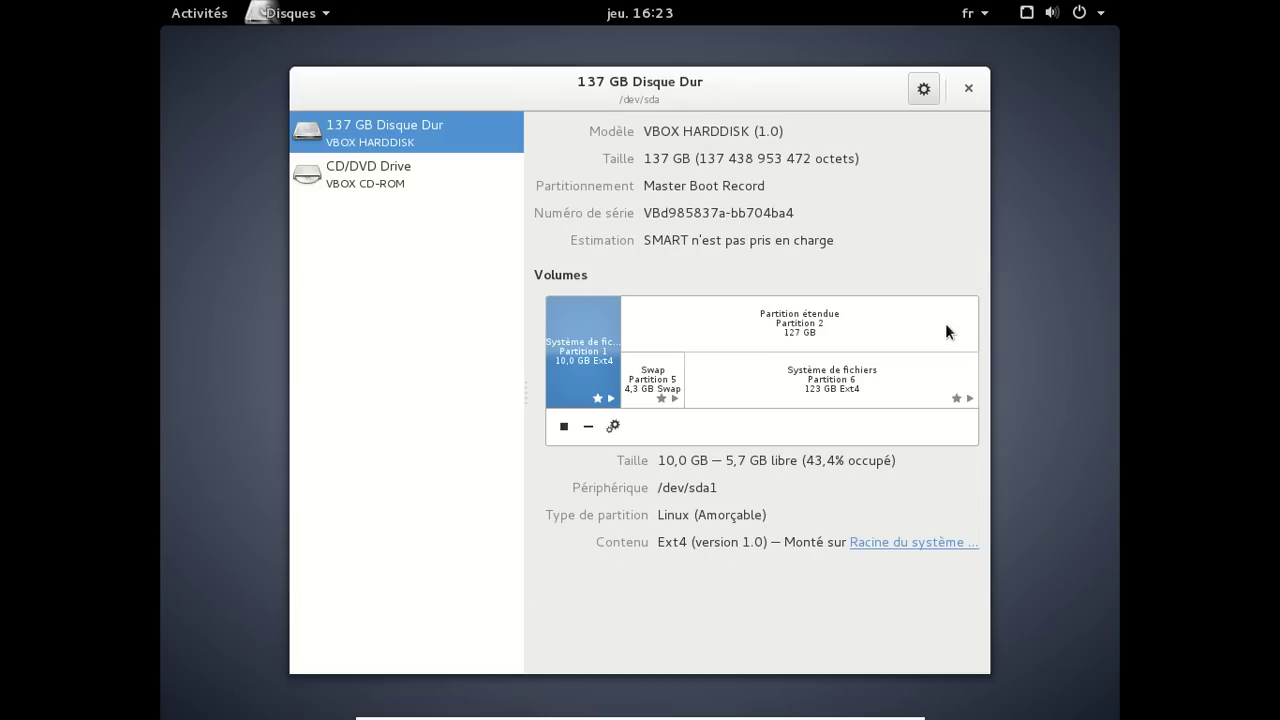
left_click(300, 14)
left_click(342, 165)
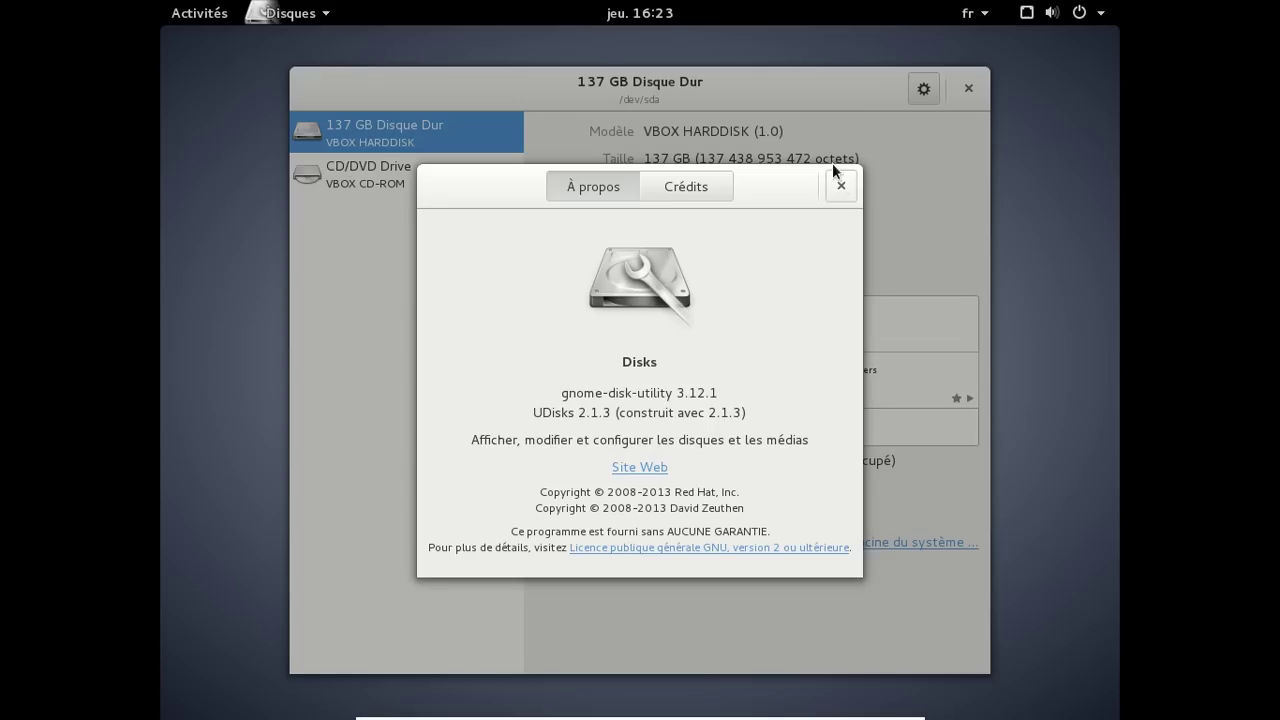
left_click(840, 188)
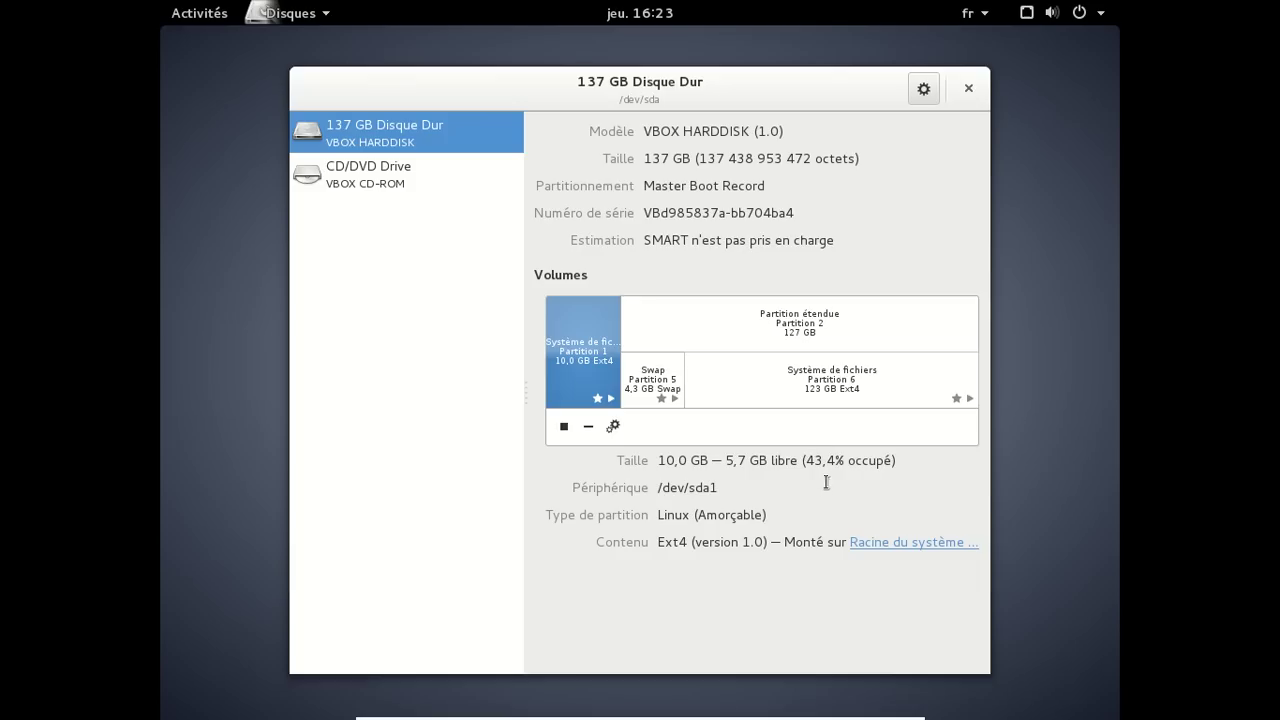
left_click(970, 89)
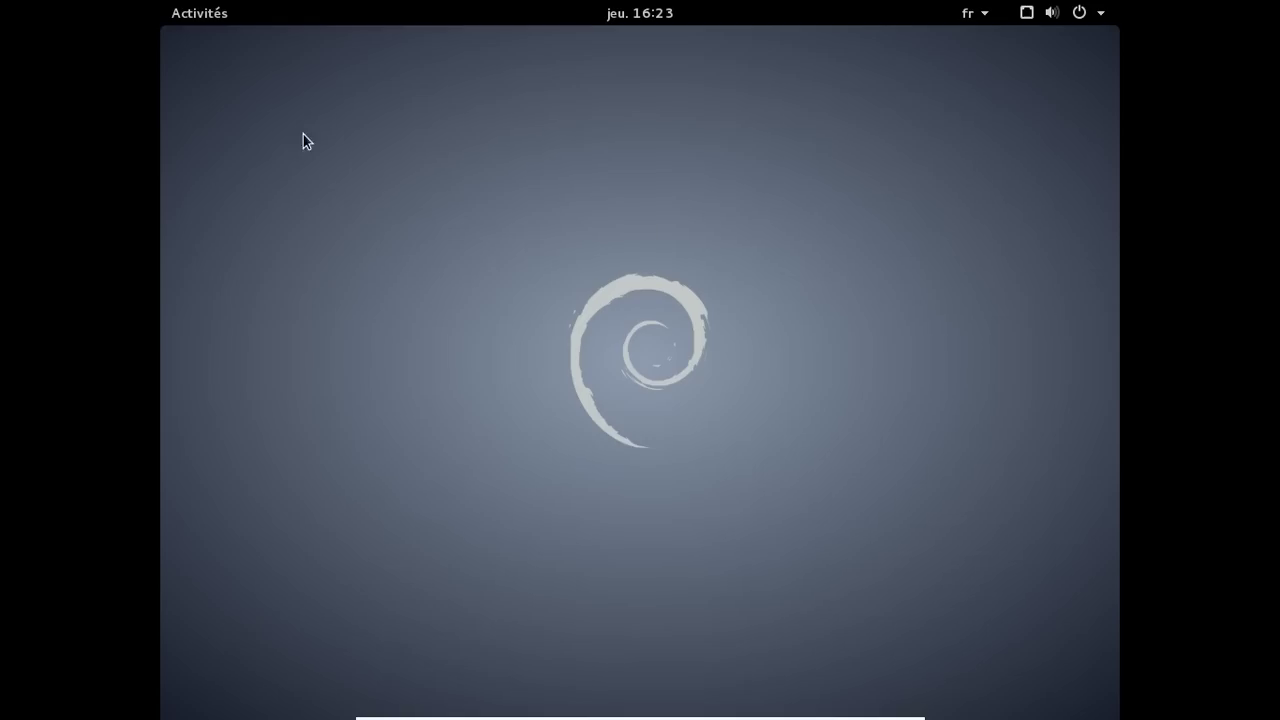
Open LibreOffice Writer, check the suite's version in the À propos de LibreOffice dialog, and close Writer
left_click(201, 13)
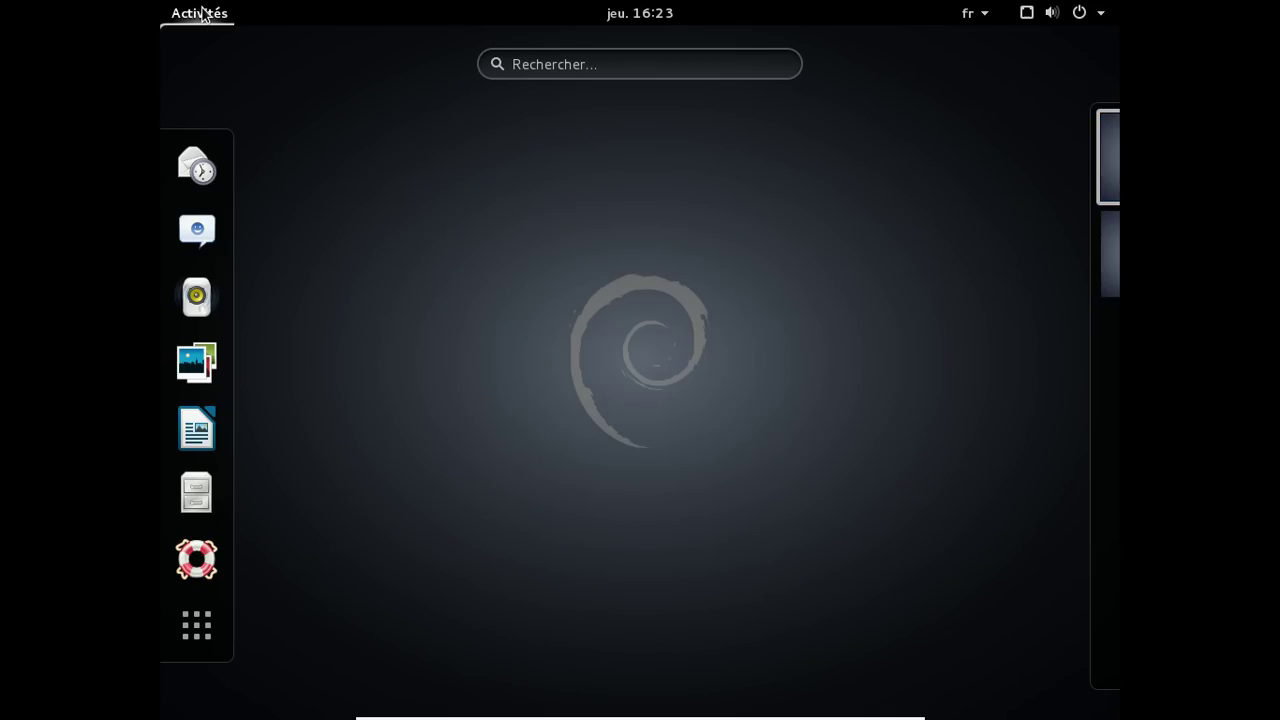
left_click(195, 436)
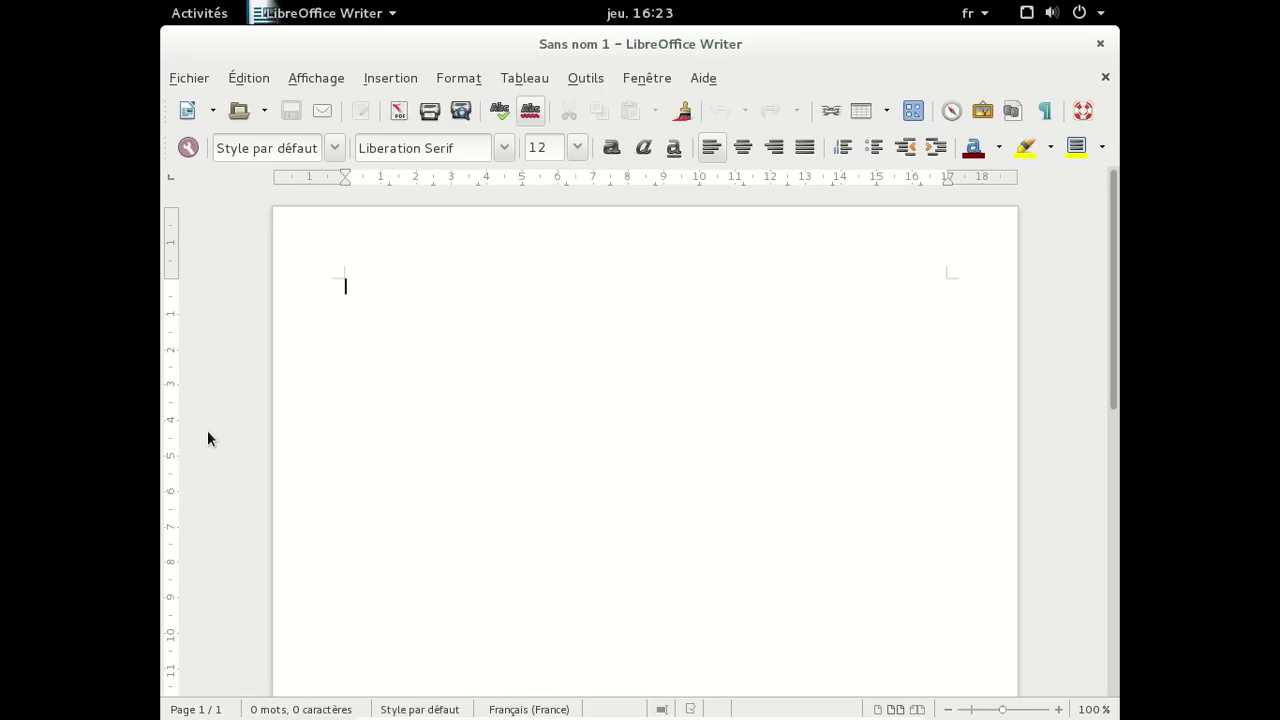
left_click(705, 82)
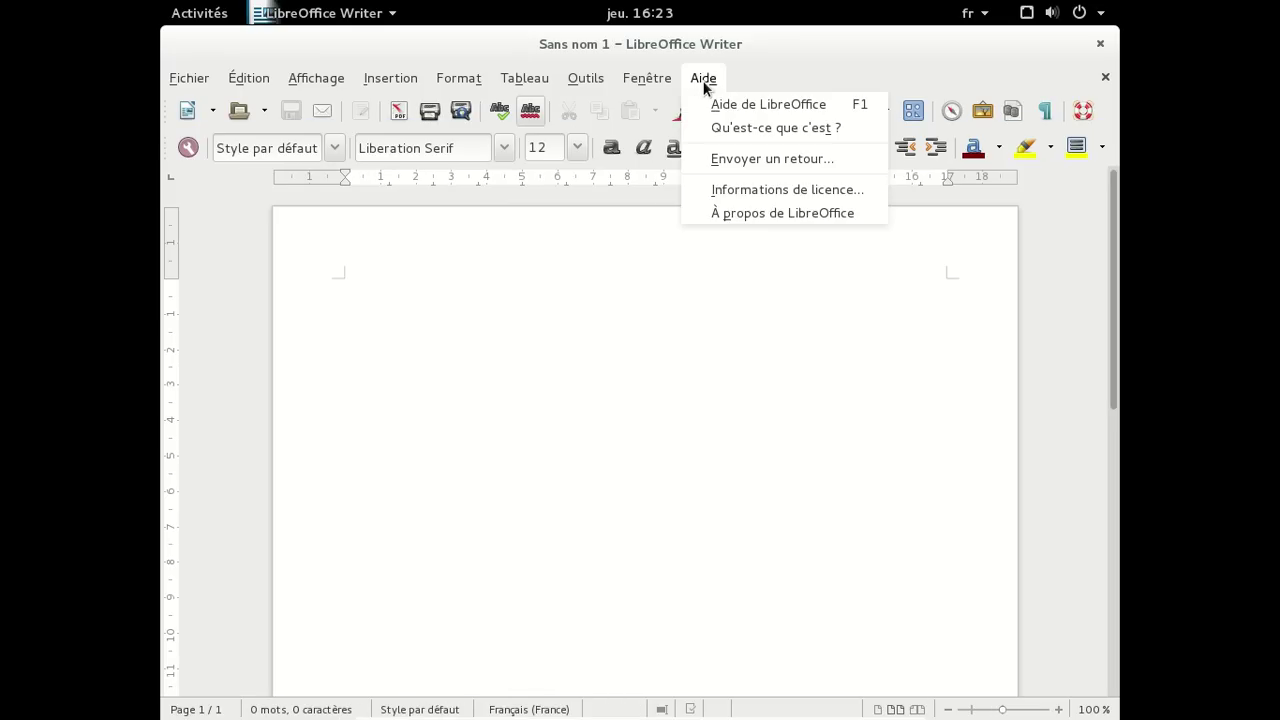
left_click(738, 211)
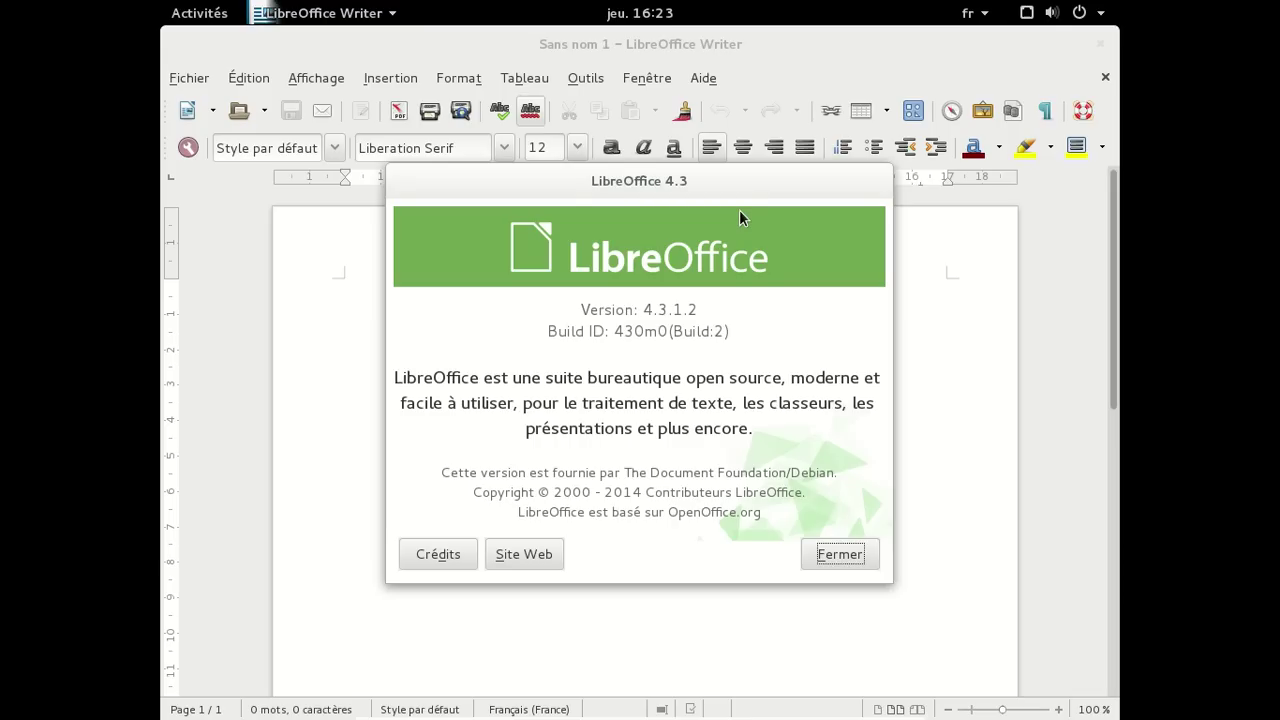
left_click(849, 553)
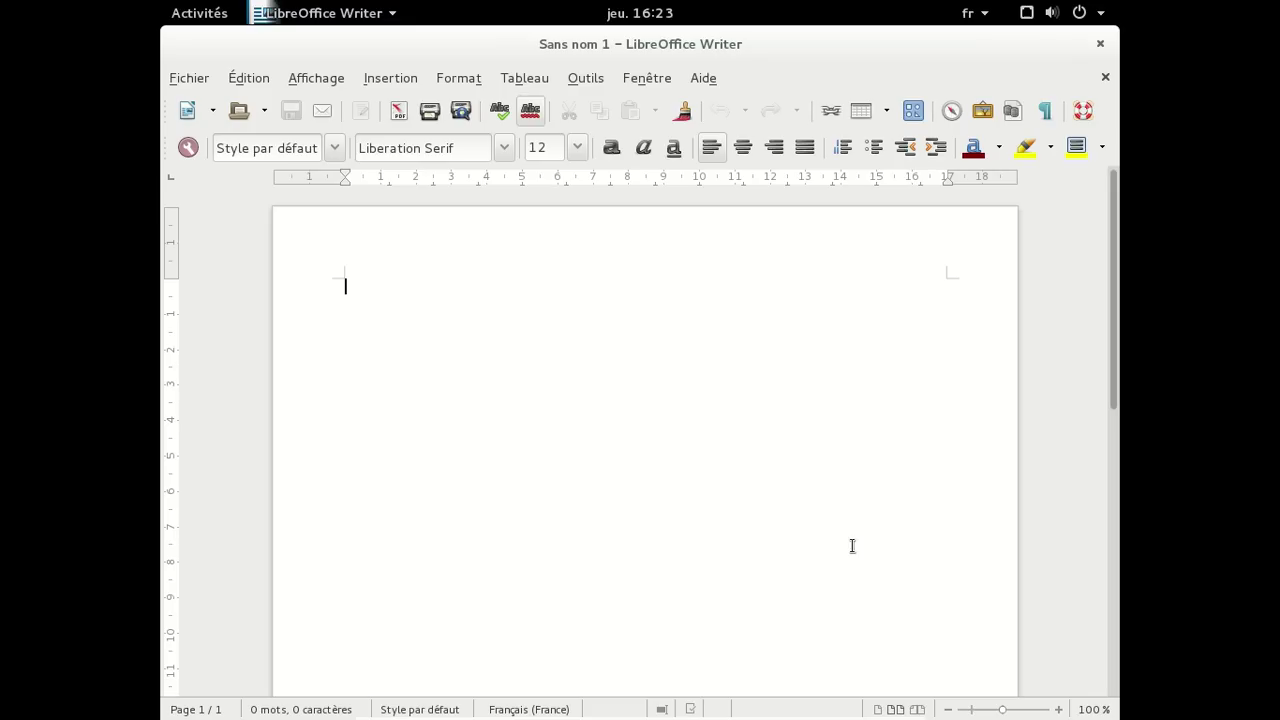
left_click(1097, 44)
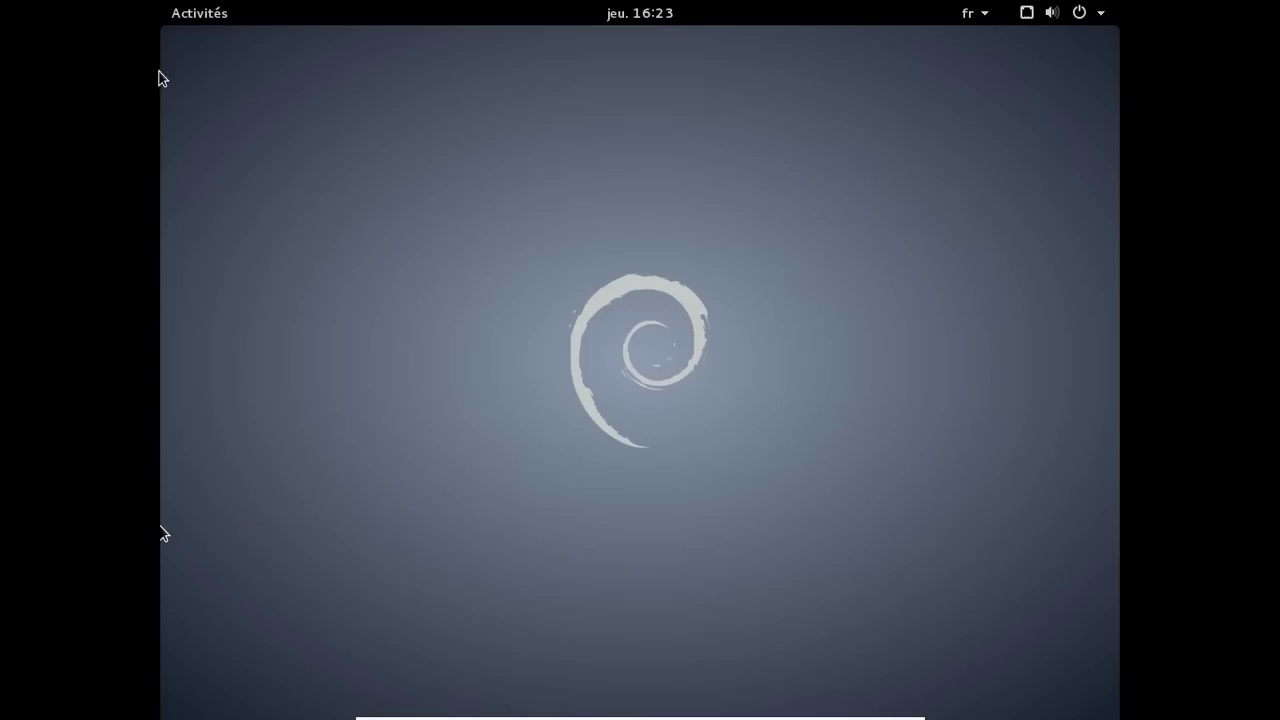
Launch Iceweasel from the application list, check its version in the À propos de Iceweasel dialog, and dismiss that dialog
left_click(193, 20)
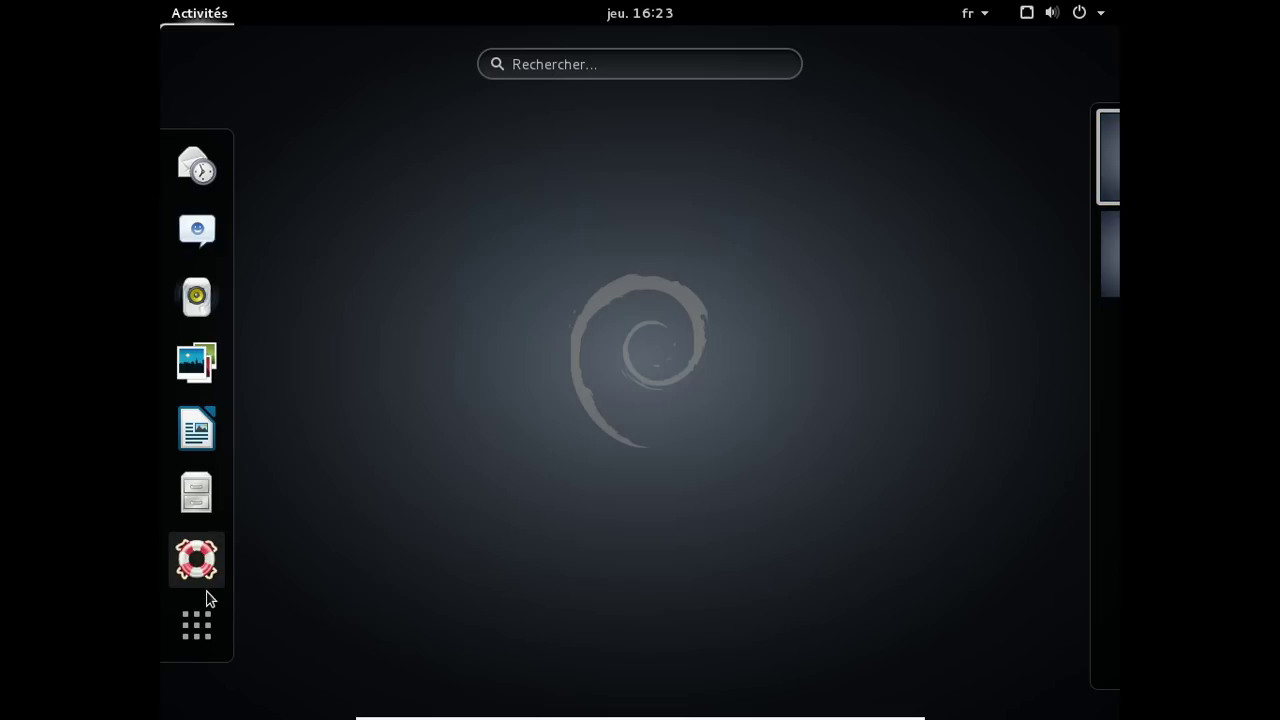
left_click(205, 620)
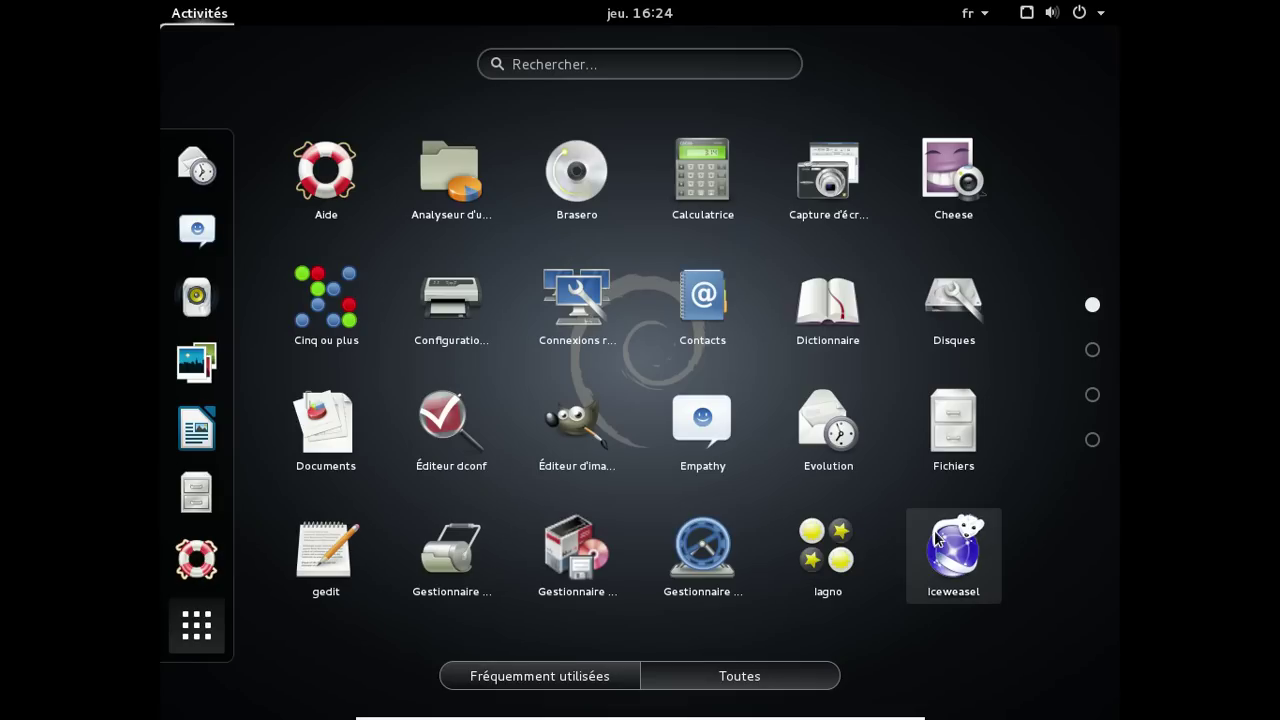
left_click(983, 541)
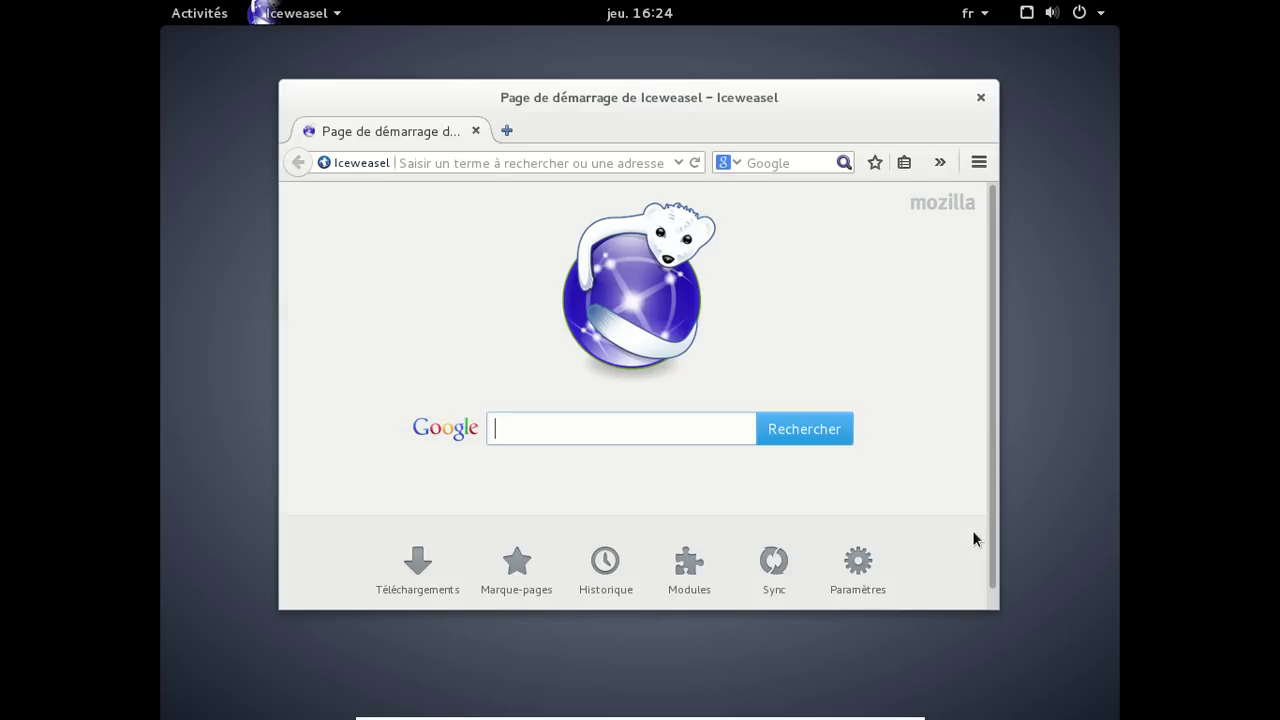
left_click(979, 163)
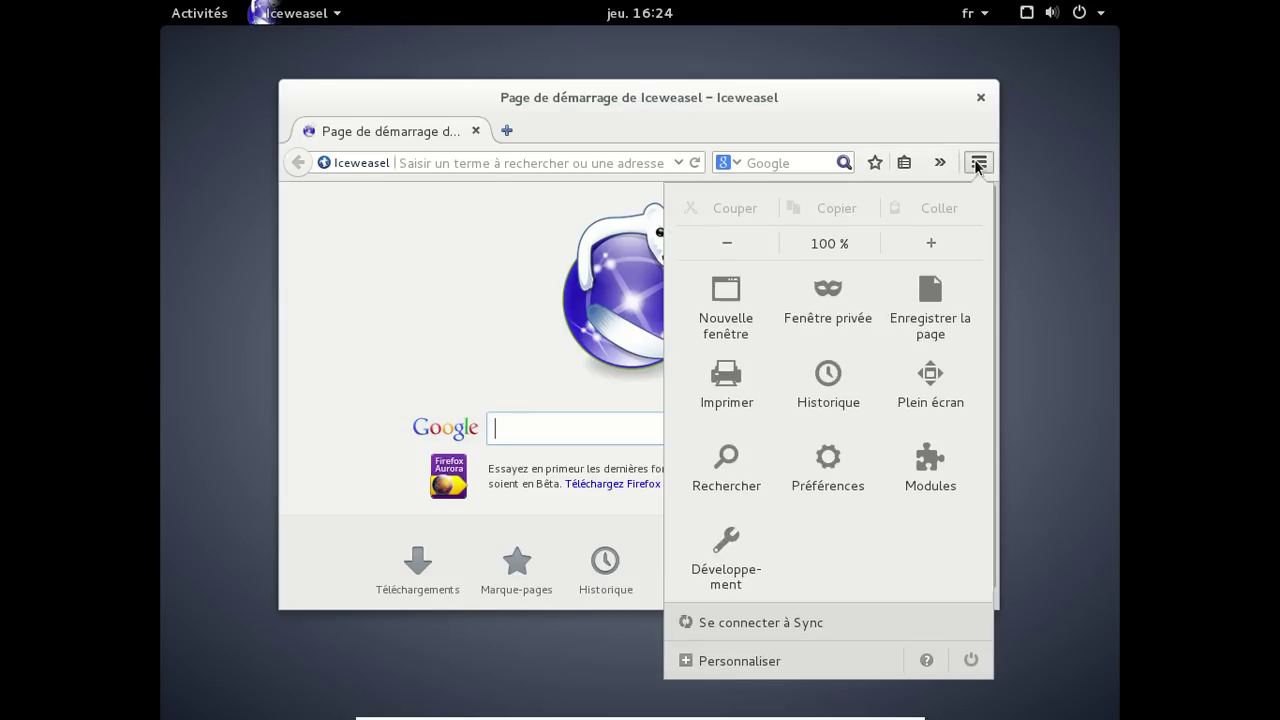
left_click(922, 660)
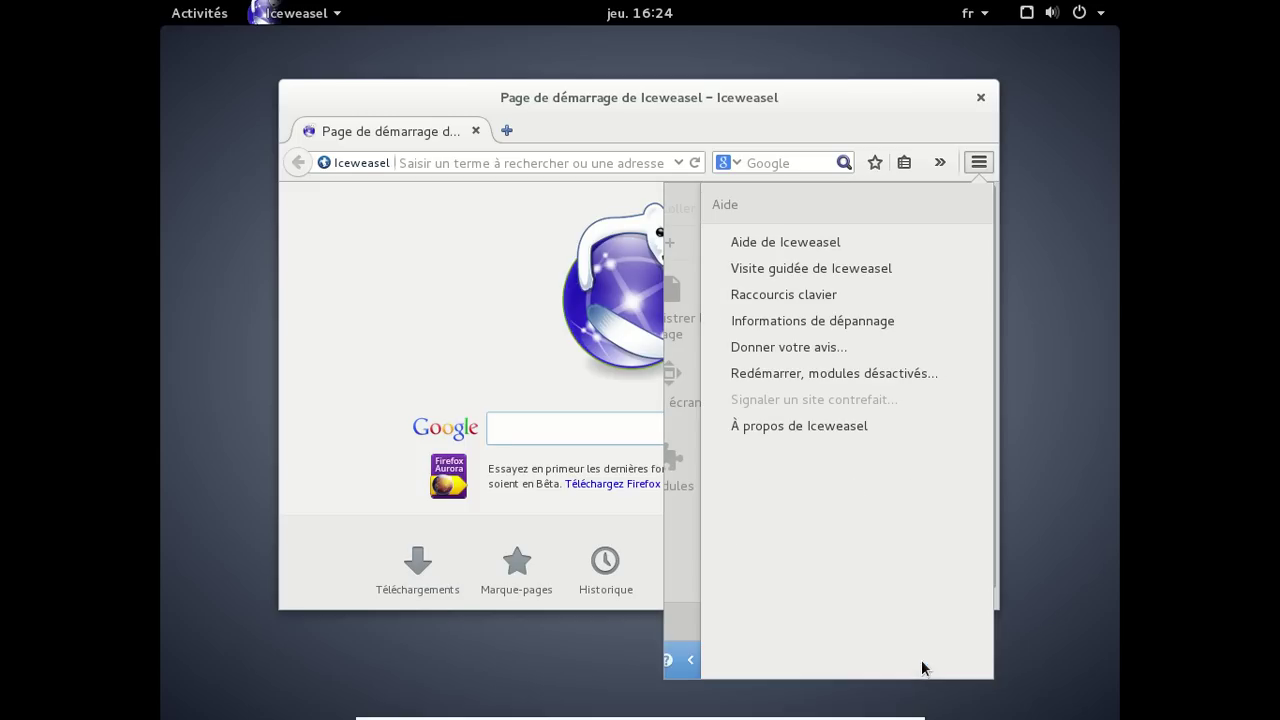
left_click(829, 425)
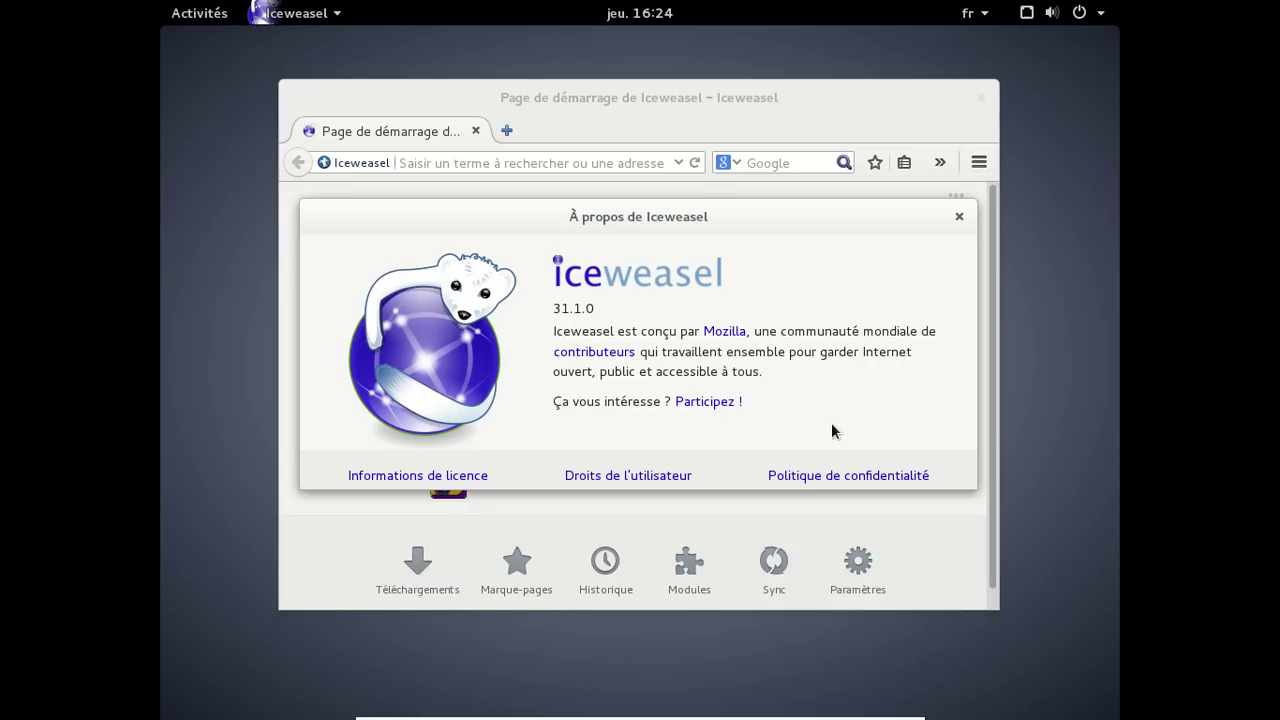
left_click(959, 217)
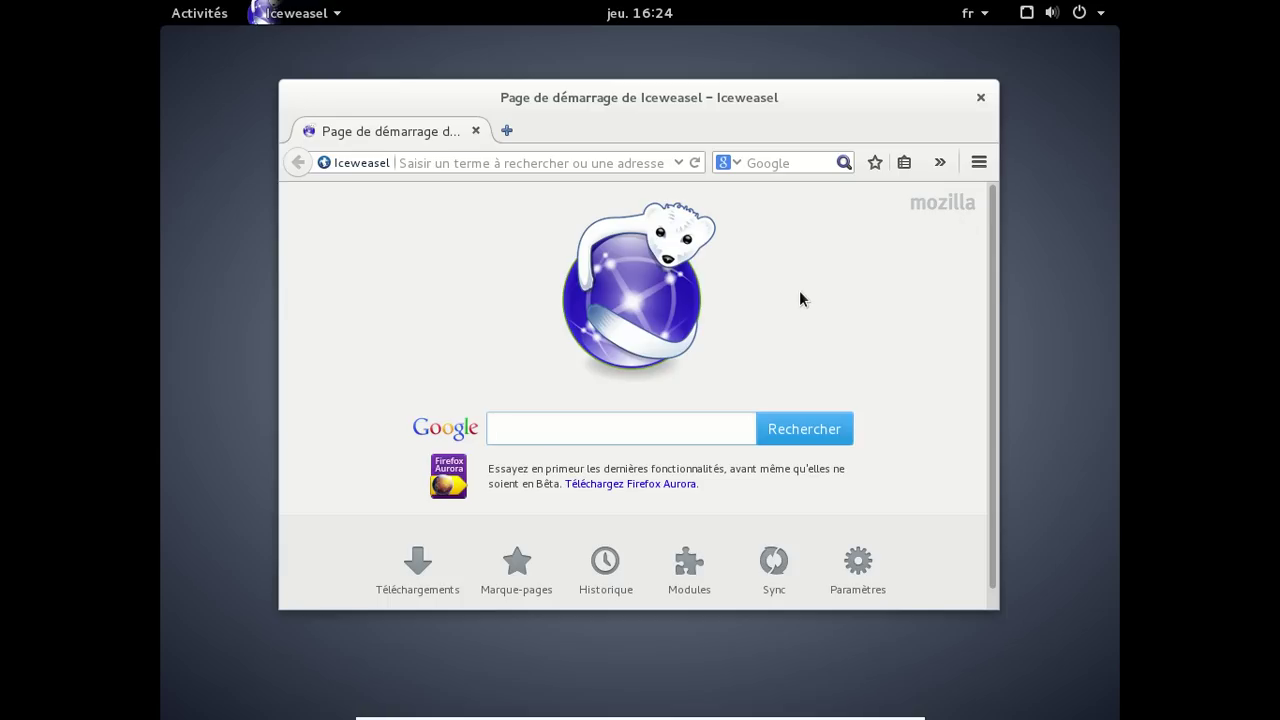
Search Google for "Firefox ESR" from the Iceweasel start page
type("E")
type("irefo")
key("BackSpace")
key("BackSpace")
key("BackSpace")
key("BackSpace")
key("BackSpace")
key("BackSpace")
type("Firefox ESR")
key("Return")
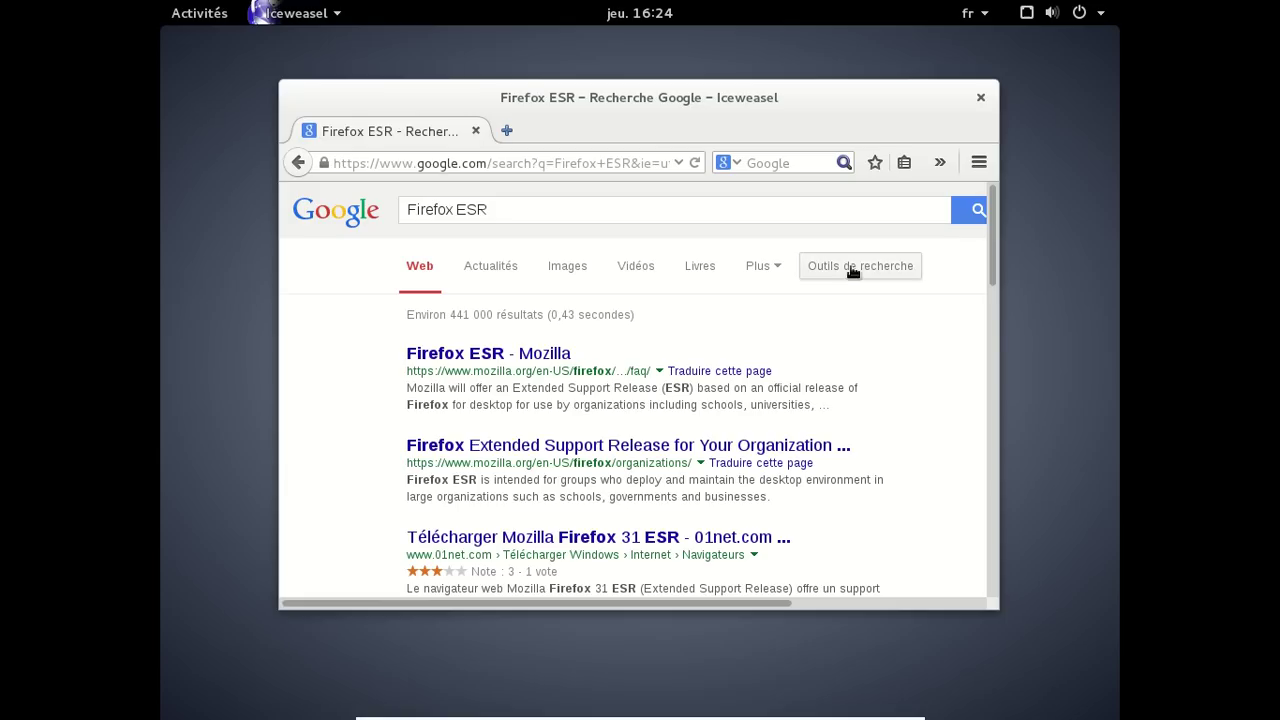
Move and enlarge the Iceweasel window to view the Firefox ESR search results, and close the browser
left_click_drag(727, 100, 632, 80)
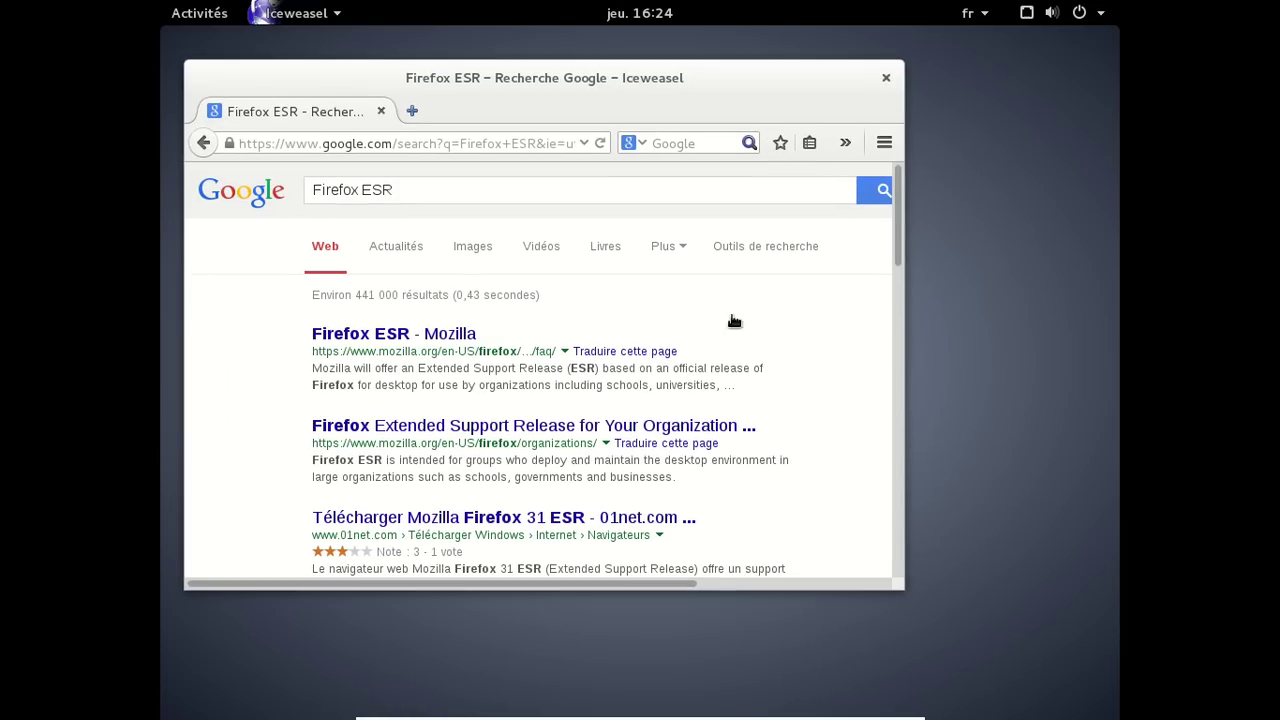
left_click_drag(897, 586, 1036, 664)
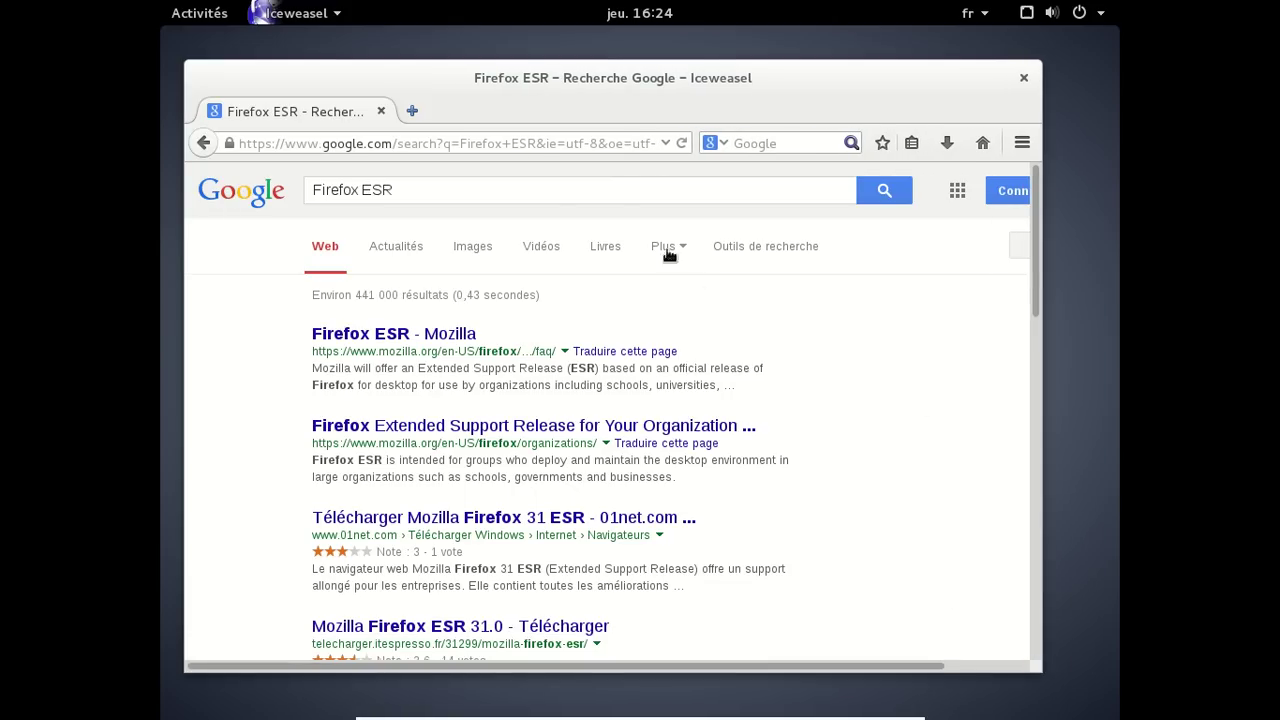
left_click(1024, 80)
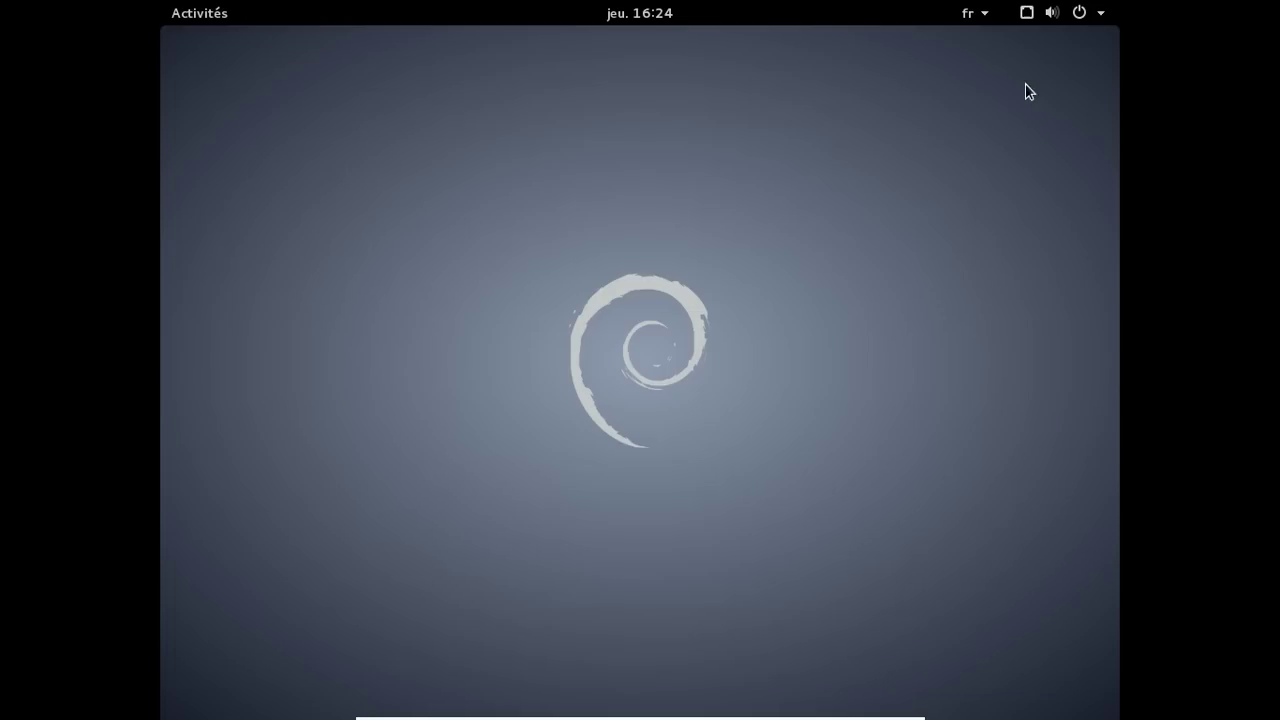
Examine all four pages of the full application list to review the installed software
left_click(209, 12)
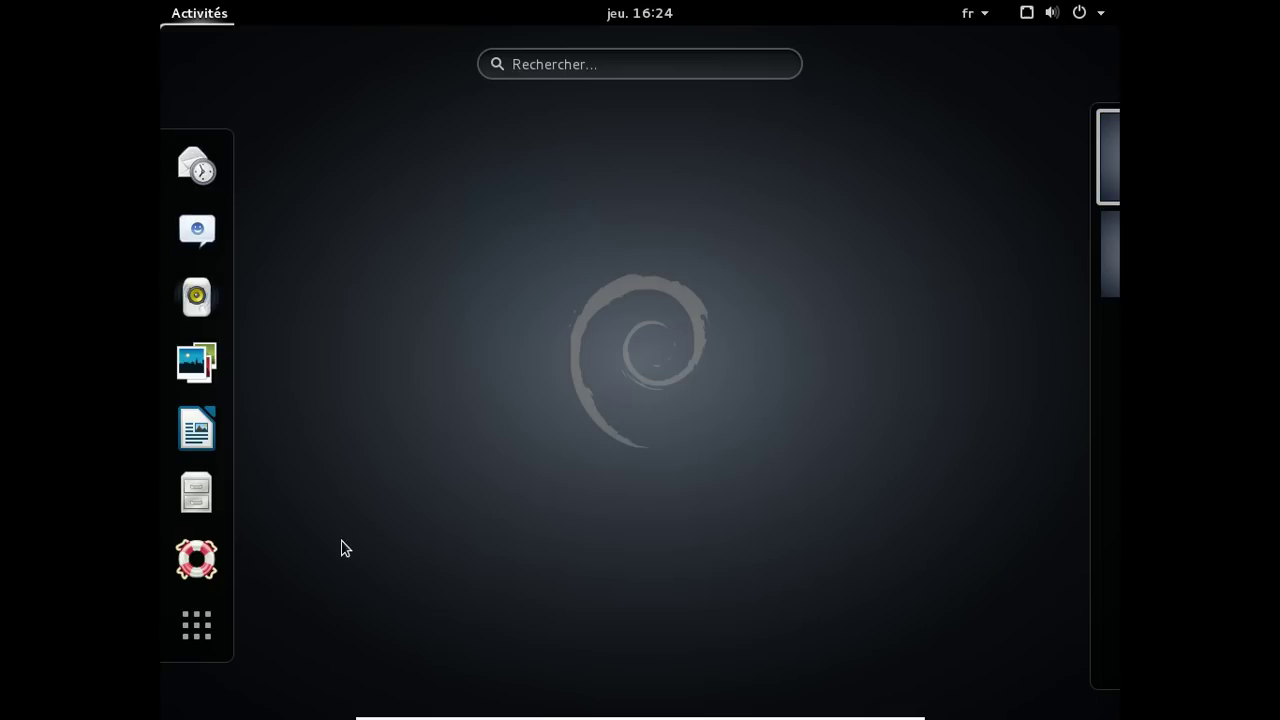
left_click(209, 628)
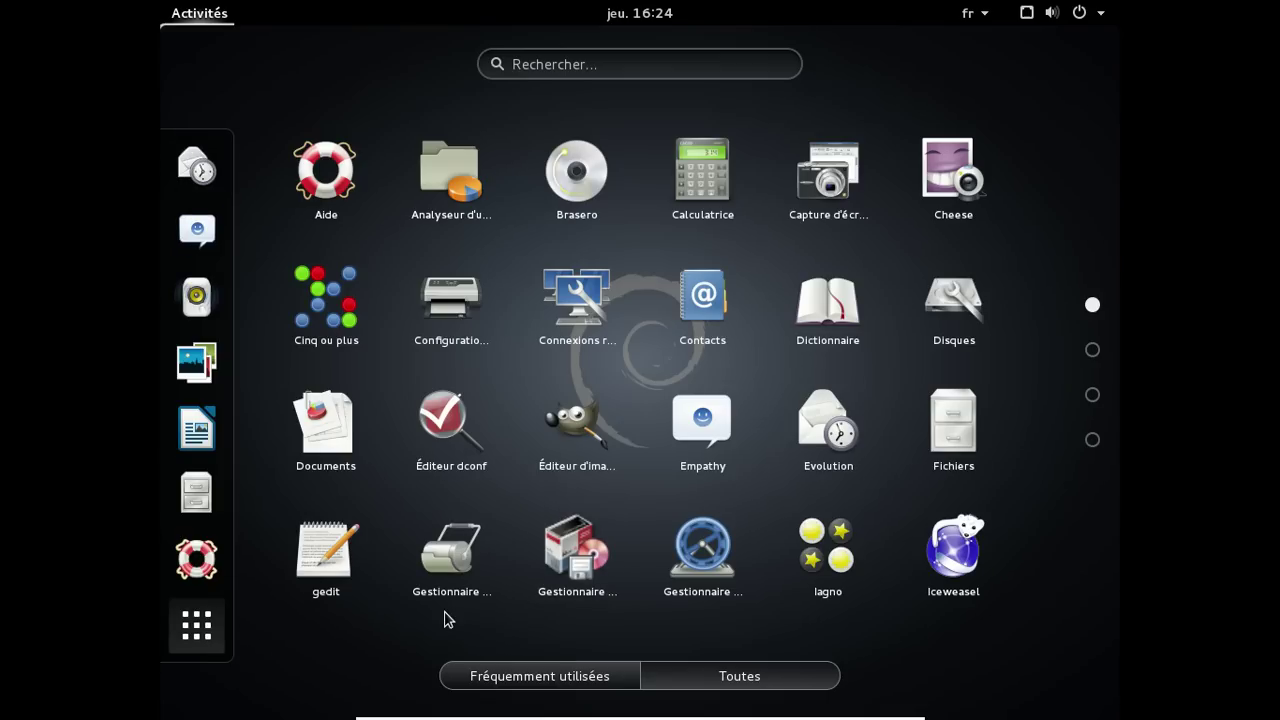
left_click(1107, 350)
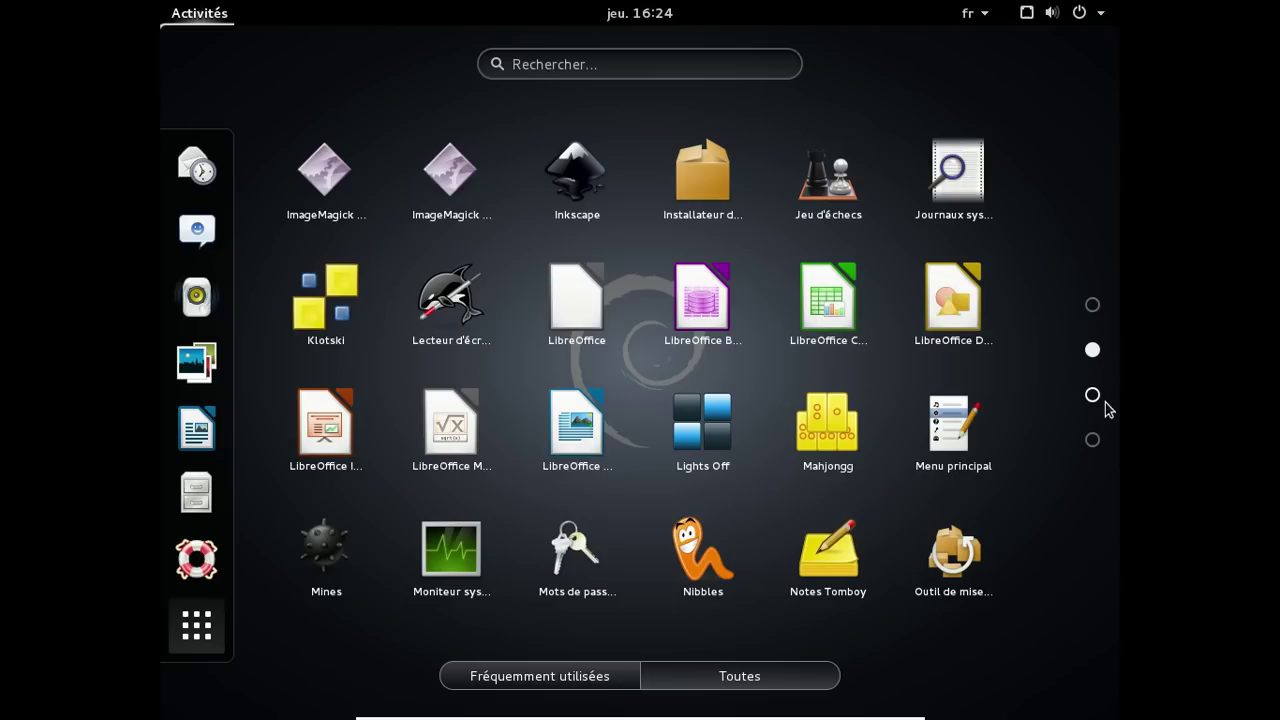
left_click(1096, 398)
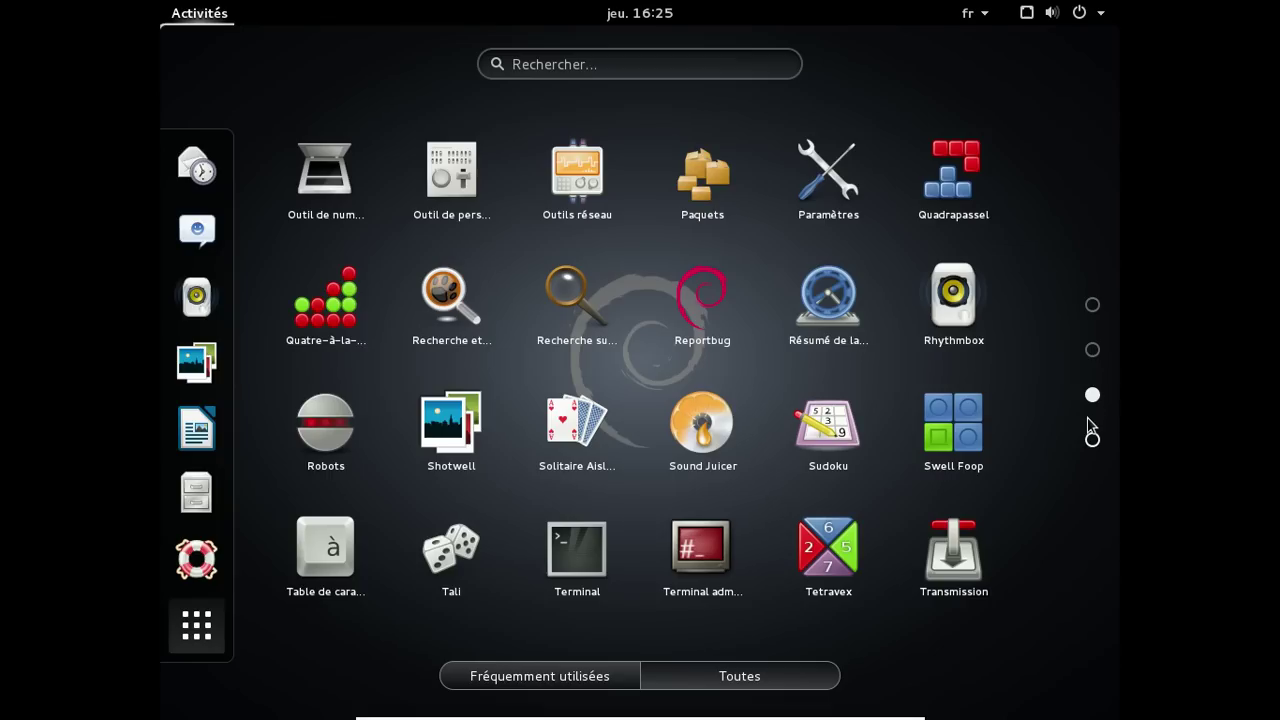
left_click(1093, 442)
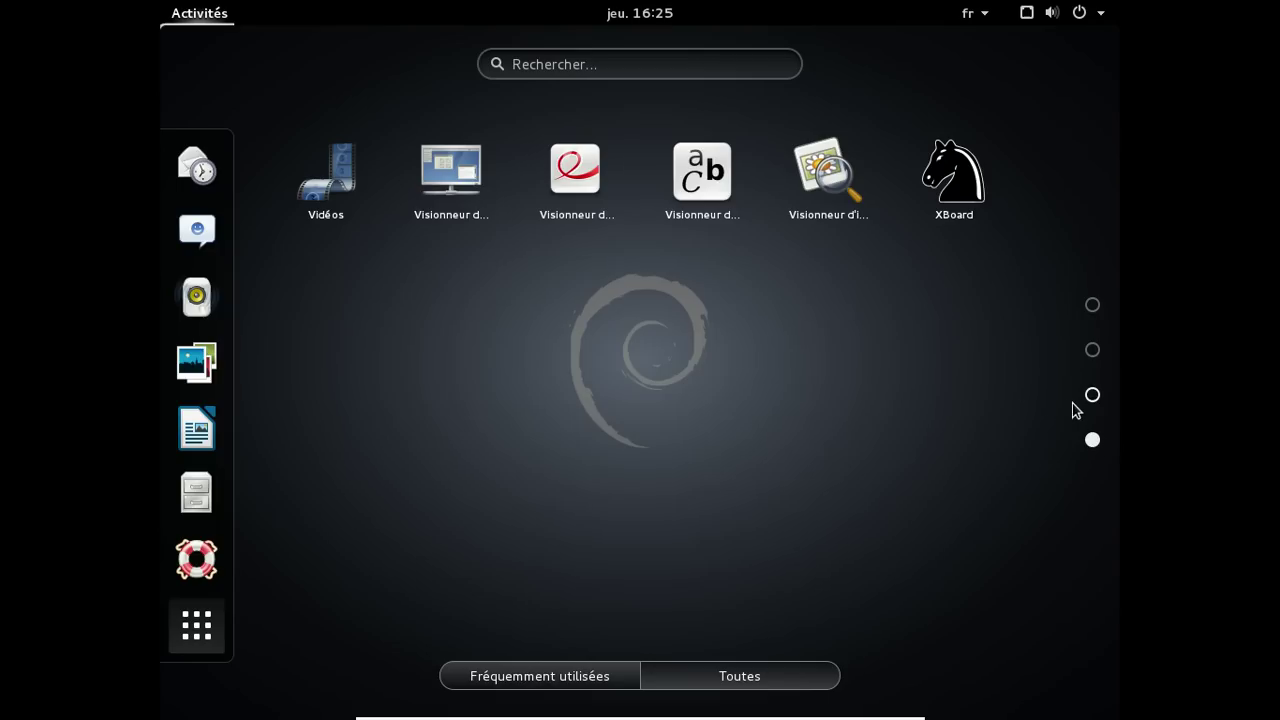
left_click(1093, 395)
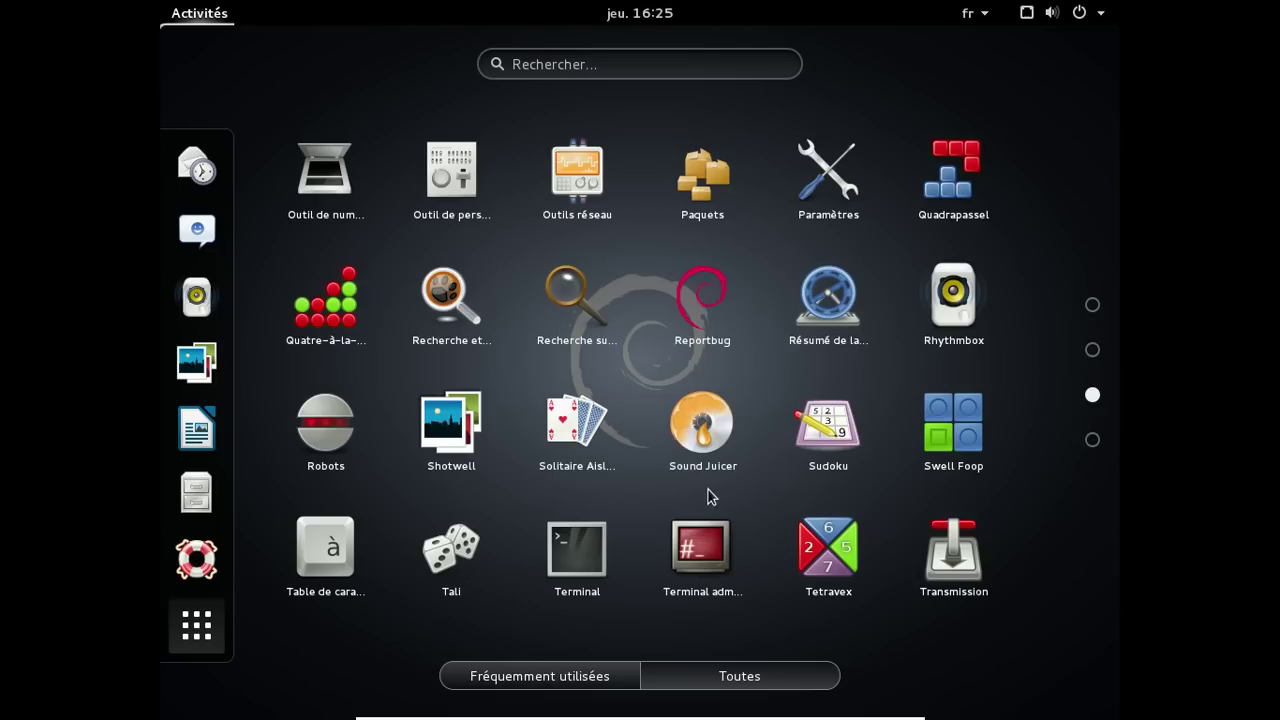
left_click(1093, 350)
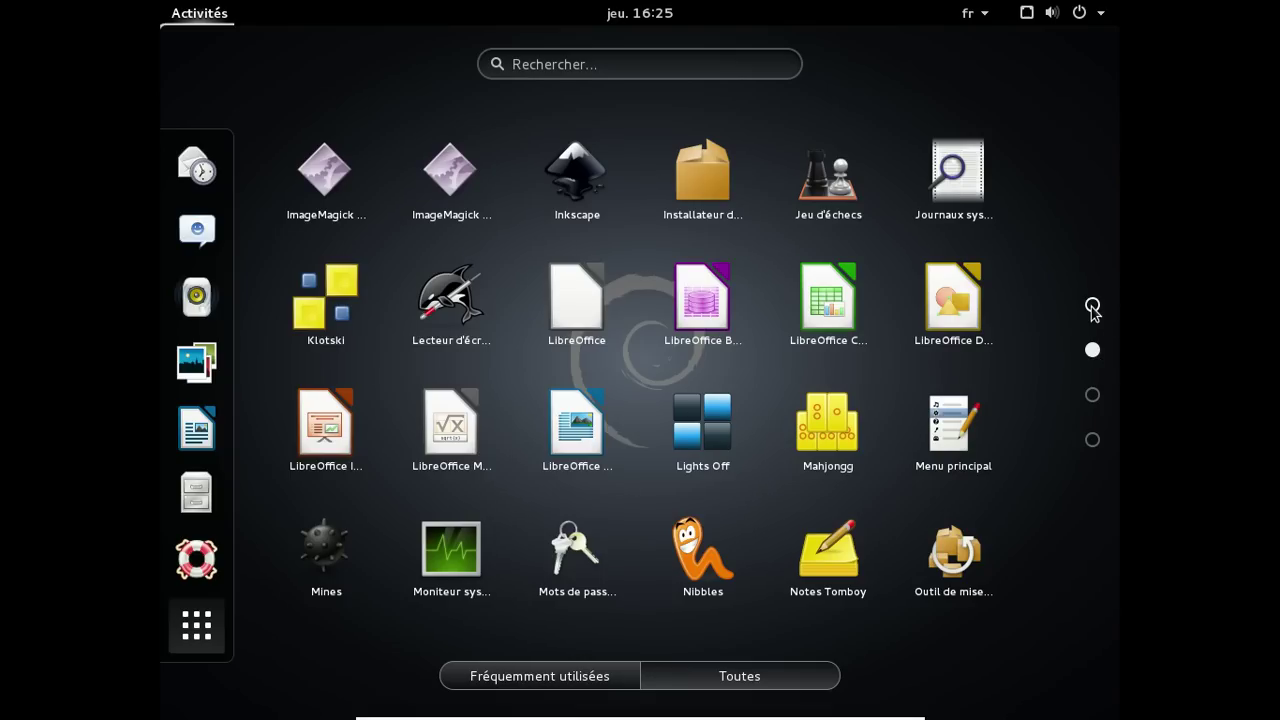
left_click(1093, 305)
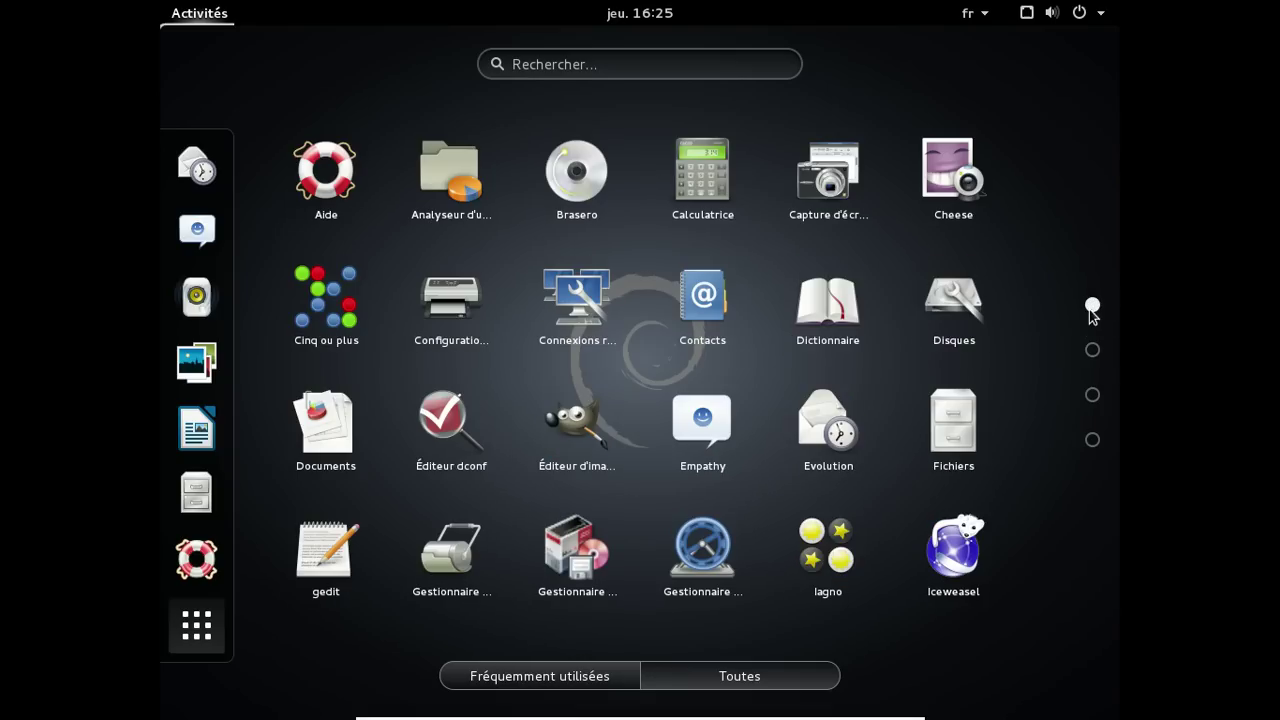
Launch the Synaptic package manager from the application list and authenticate with the administrator password
left_click(551, 542)
type("********")
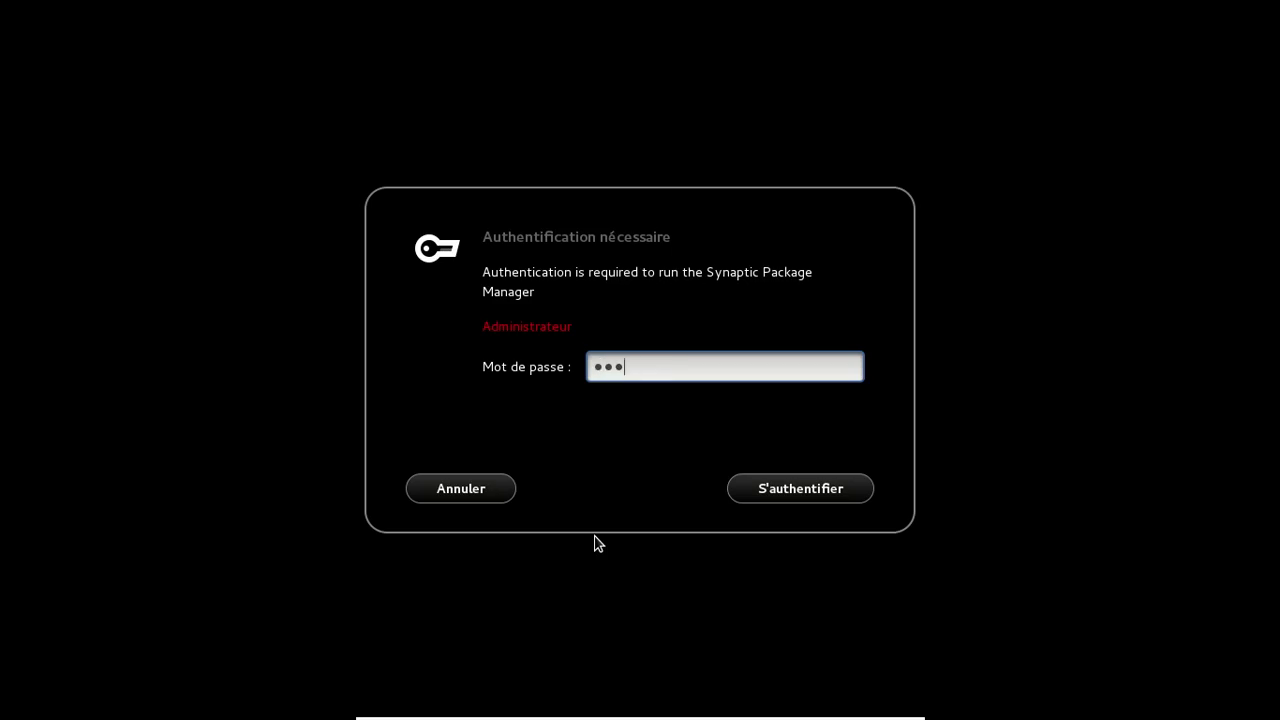
key("Return")
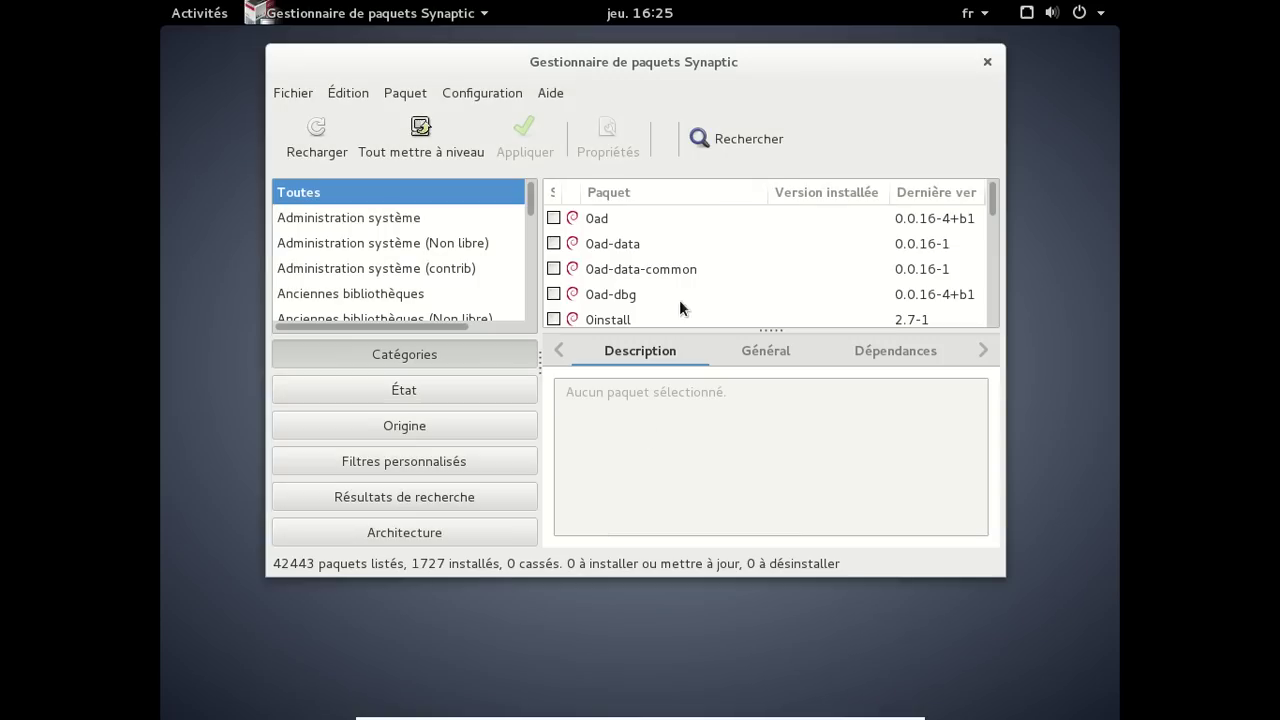
Search the package descriptions and names for gstreamer
left_click(719, 143)
type("gst")
key("BackSpace")
key("BackSpace")
type("streamer")
key("Return")
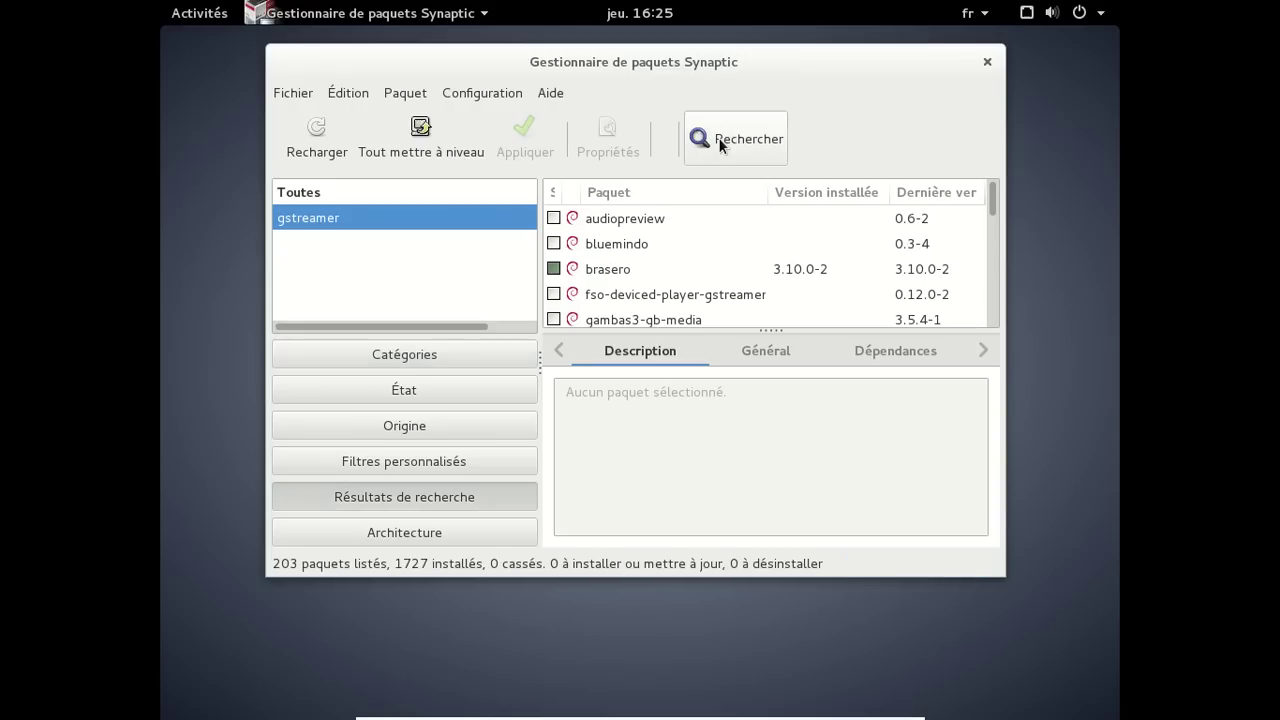
Enlarge the Synaptic window and widen the Paquet column to read the full gstreamer0.10 package names
left_click_drag(997, 566, 1050, 642)
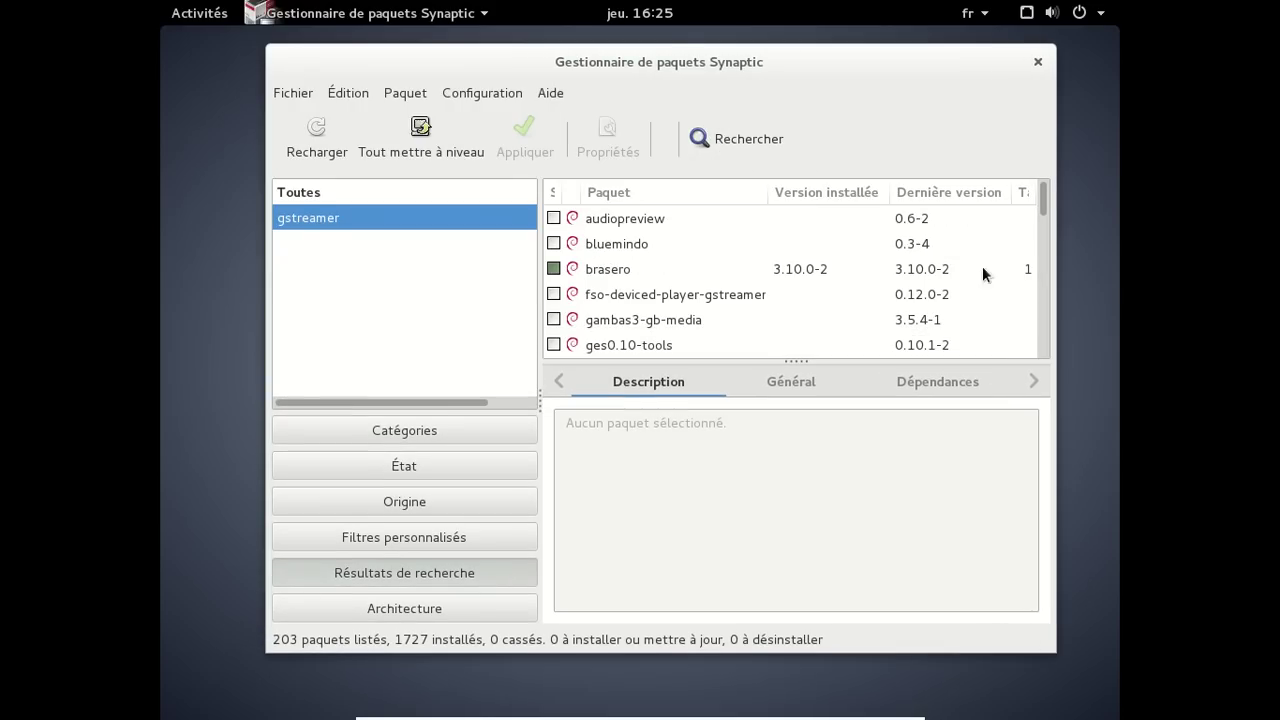
left_click_drag(1043, 195, 1044, 225)
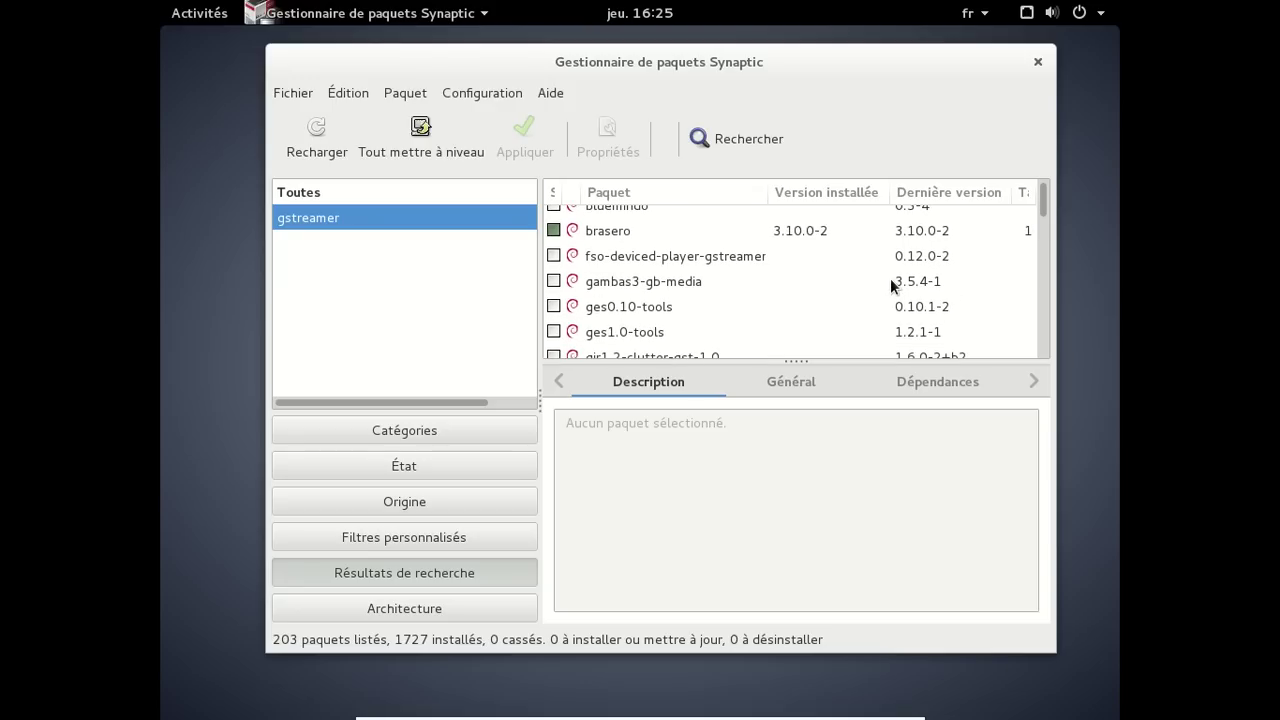
left_click_drag(1041, 196, 1046, 232)
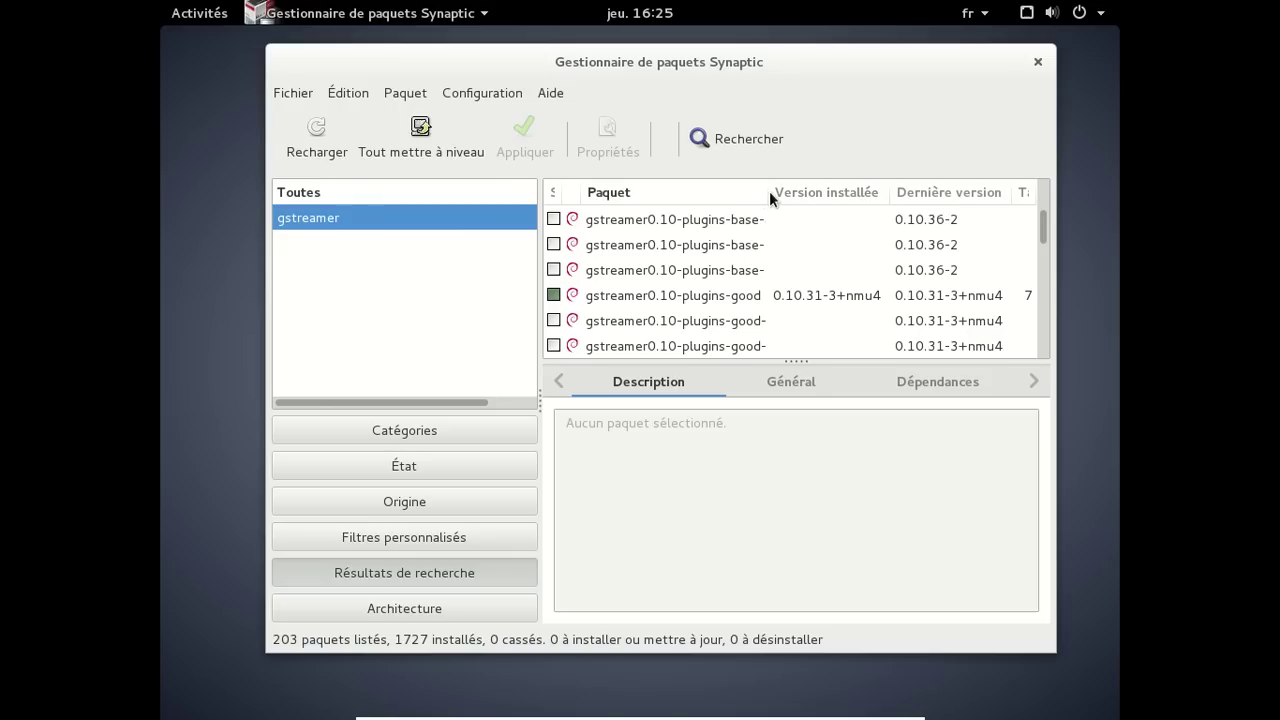
left_click_drag(767, 191, 843, 192)
scroll(839, 258, "up", 3)
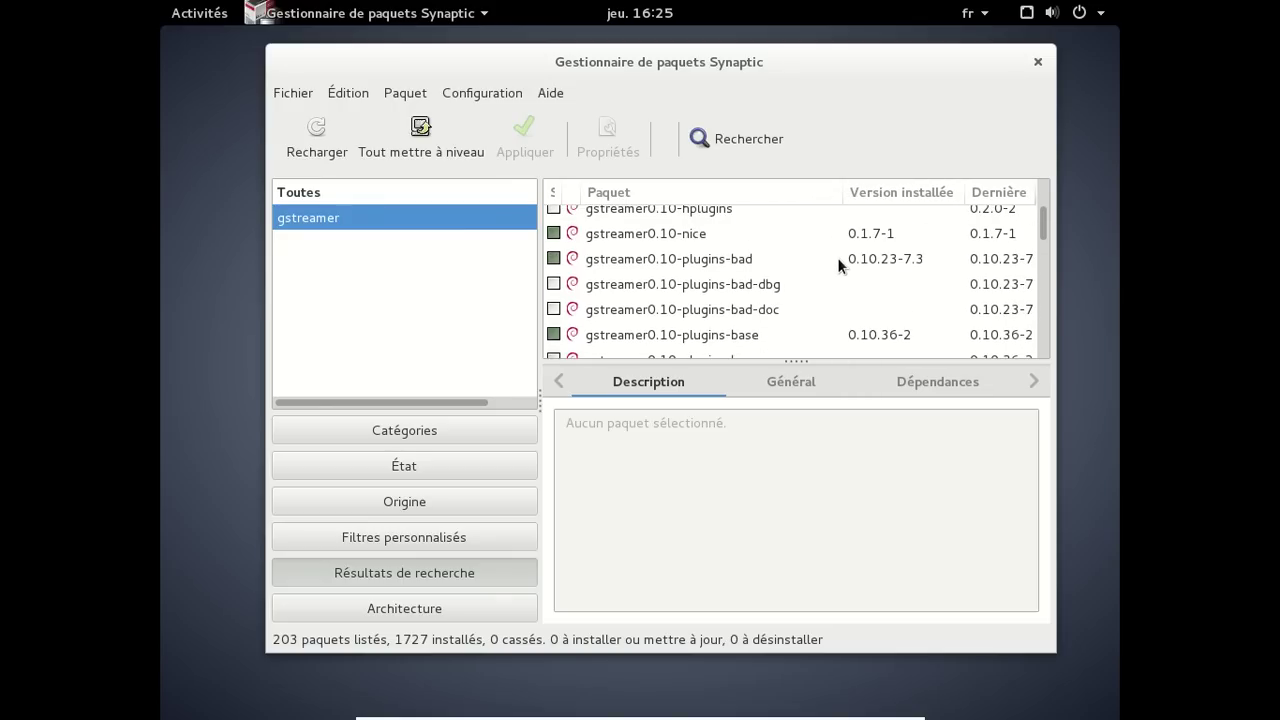
scroll(838, 263, "up", 2)
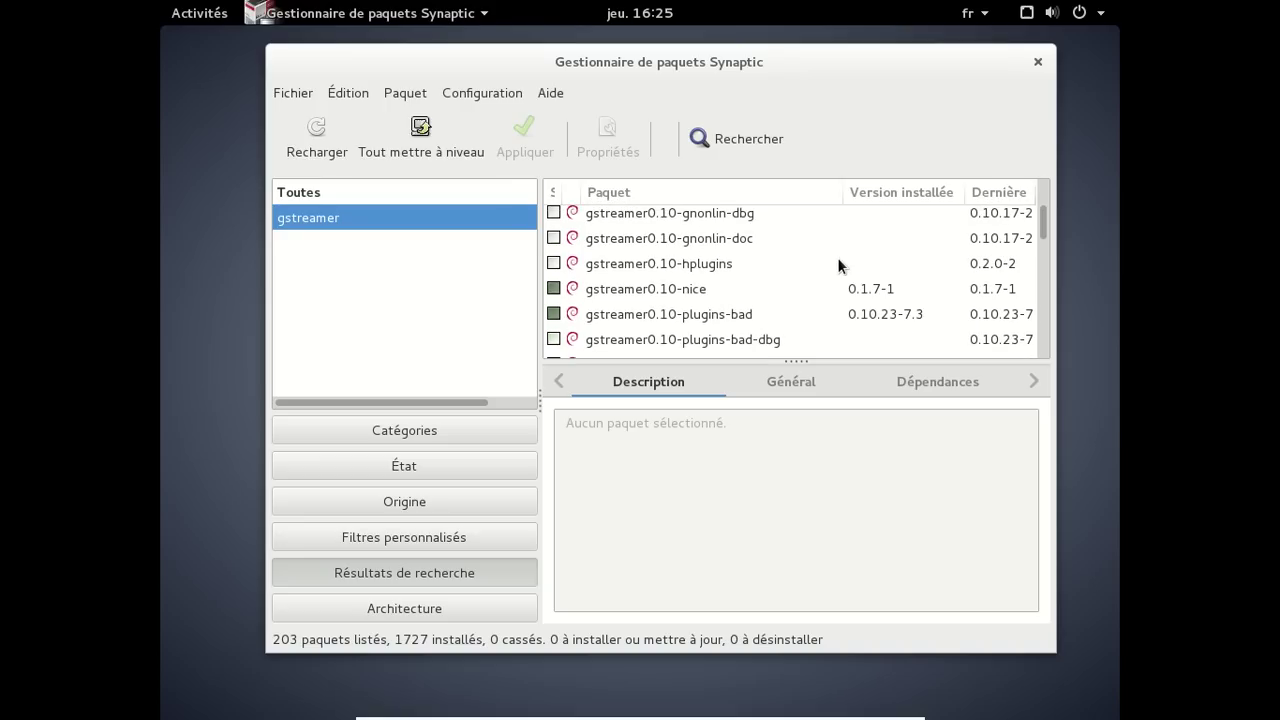
Mark the gstreamer0.10-plugins-ugly package for installation
scroll(838, 264, "down", 5)
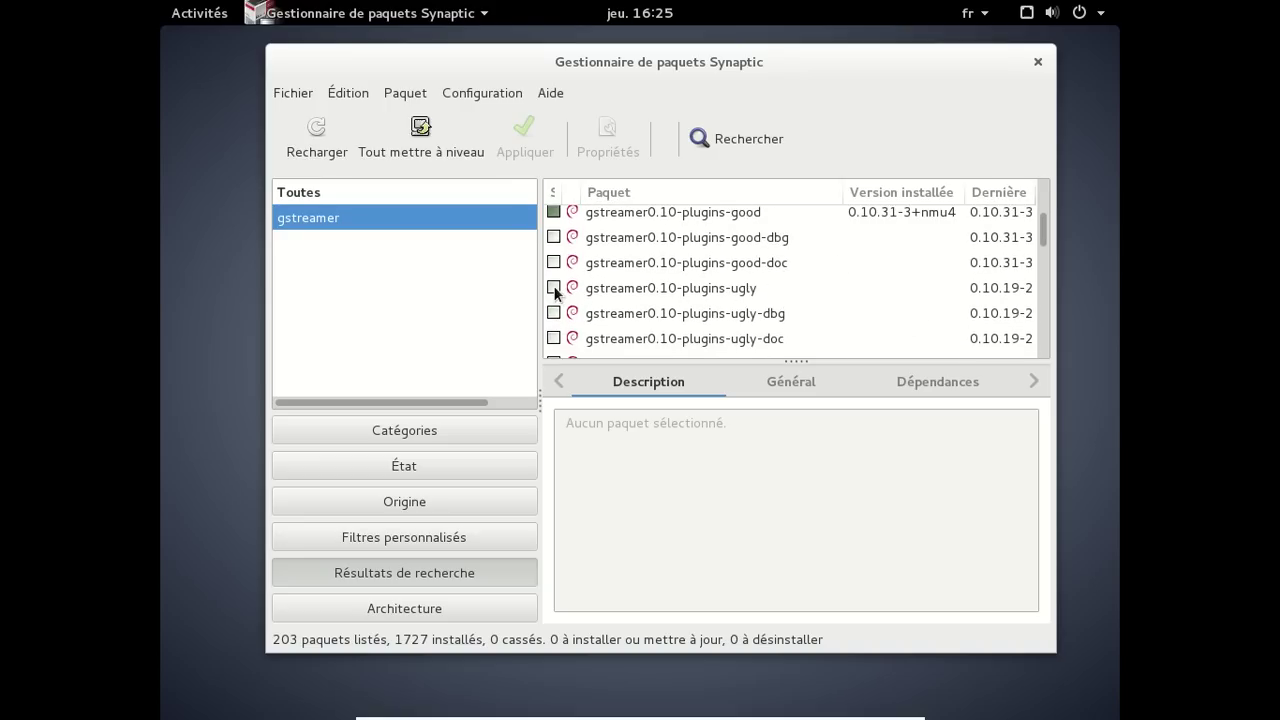
left_click(549, 290)
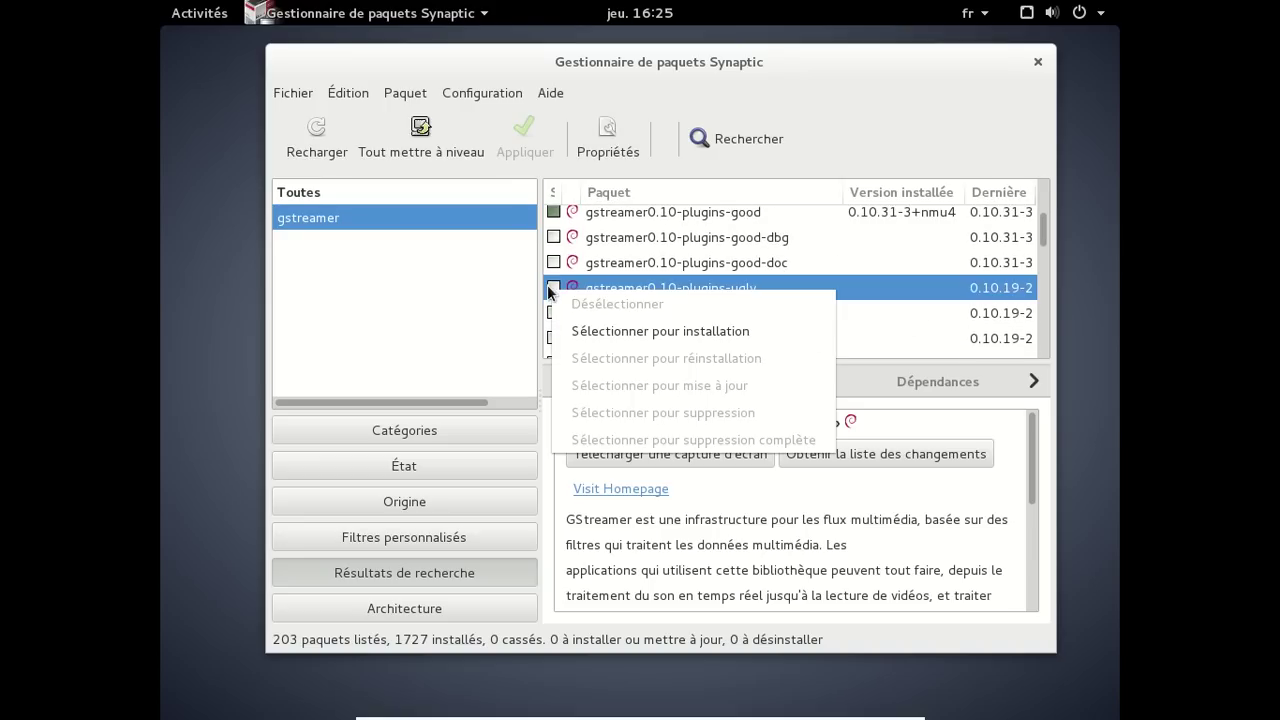
left_click(609, 326)
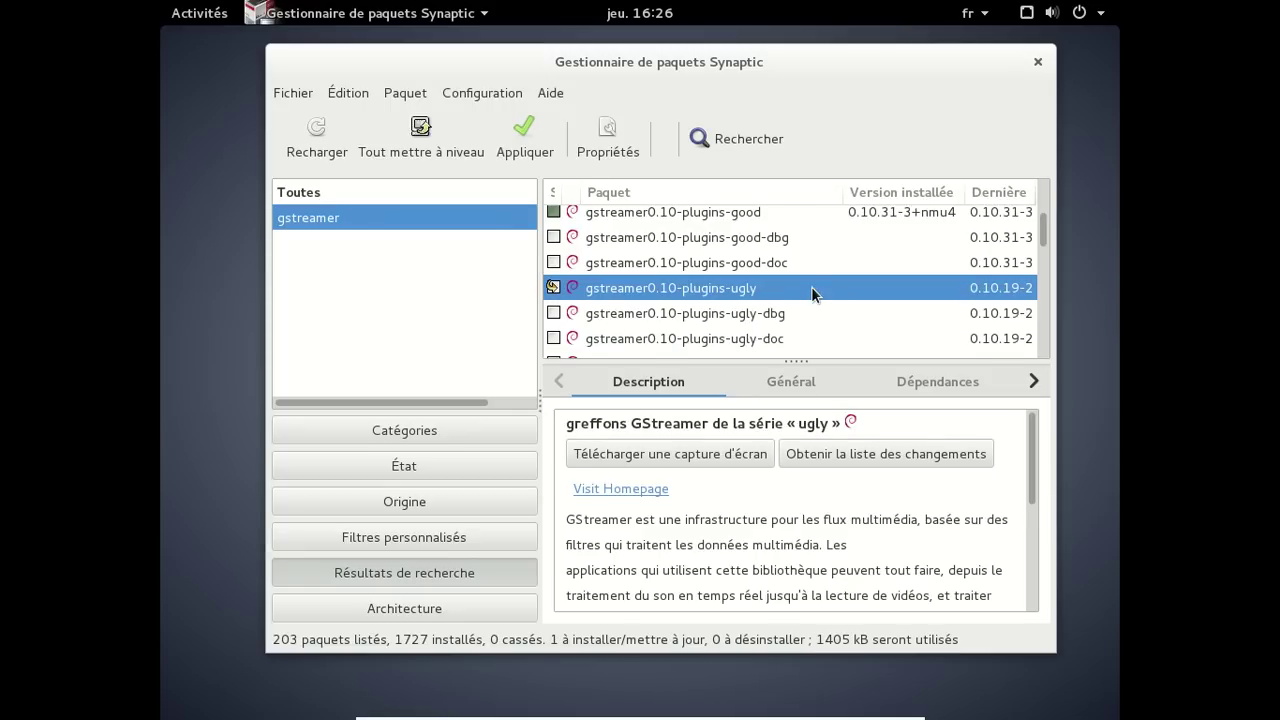
Look through the remaining gstreamer search results, including the gstreamer1.0 packages and their installed versions
scroll(811, 286, "down", 5)
scroll(811, 286, "down", 4)
scroll(811, 286, "down", 4)
scroll(811, 286, "down", 4)
scroll(811, 293, "down", 1)
scroll(811, 287, "down", 3)
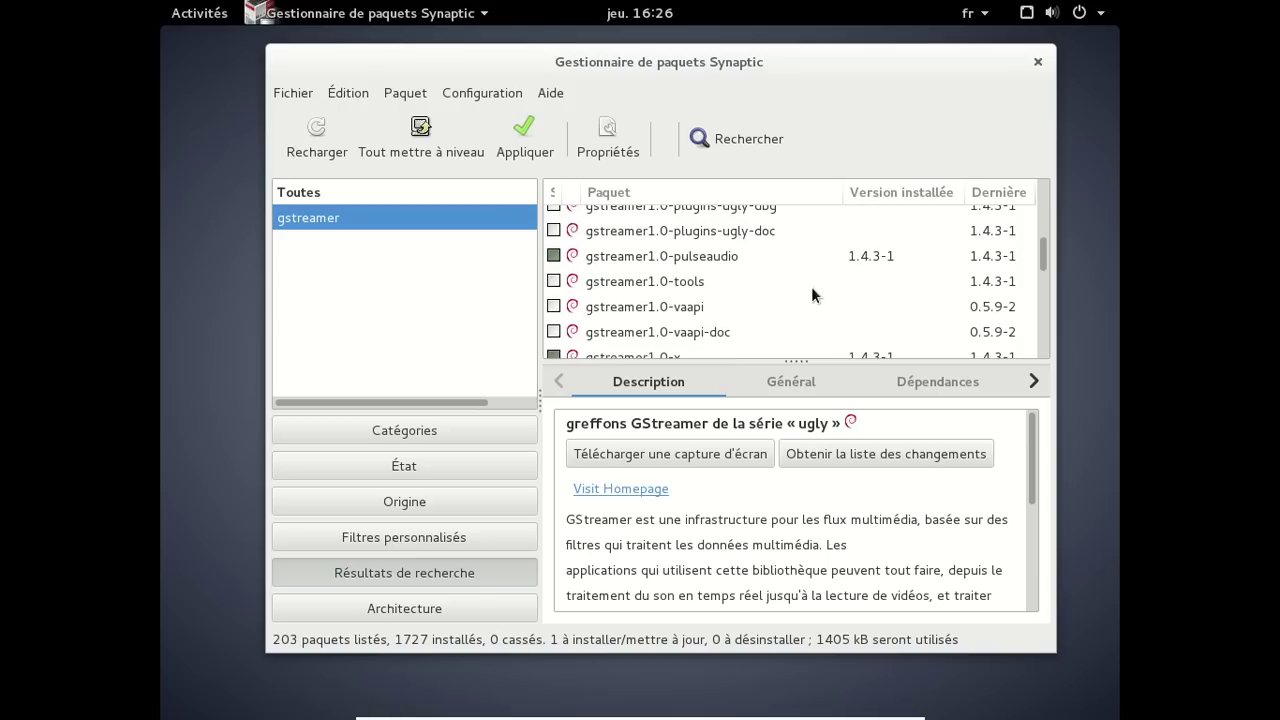
scroll(811, 286, "down", 5)
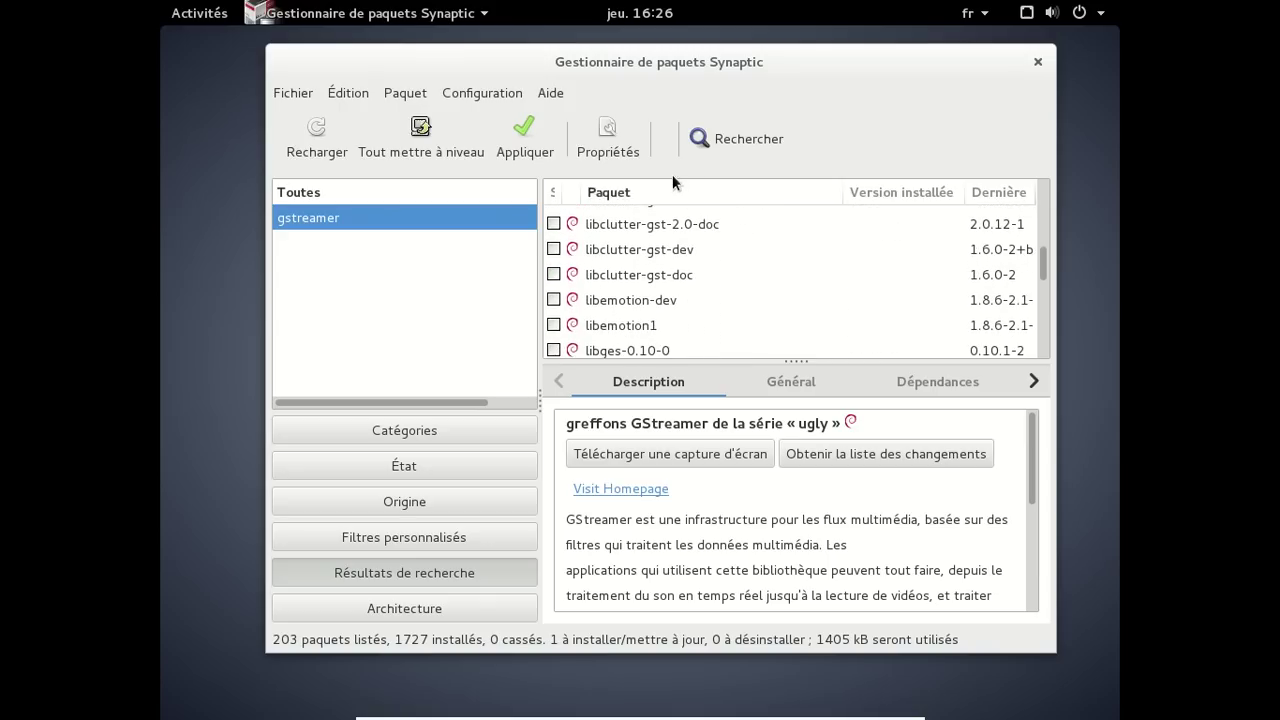
Search the package descriptions and names for systemd-sysv to check its installed version
left_click(689, 152)
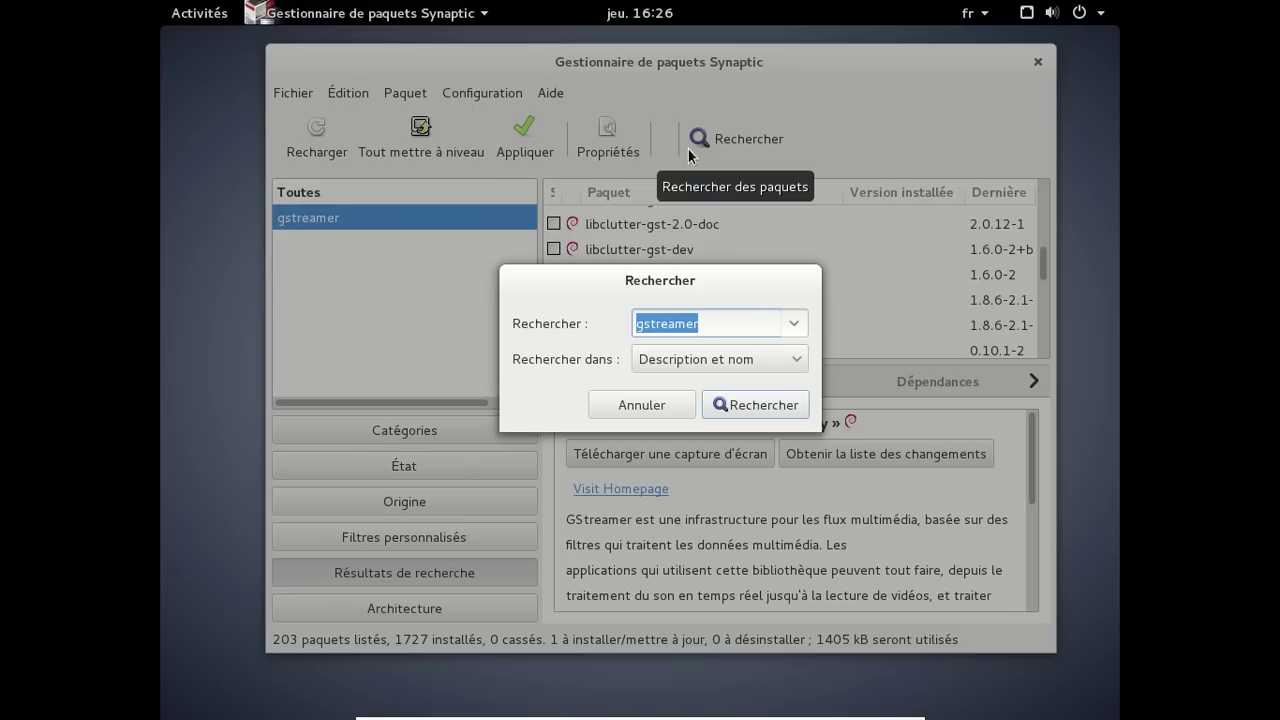
type("system")
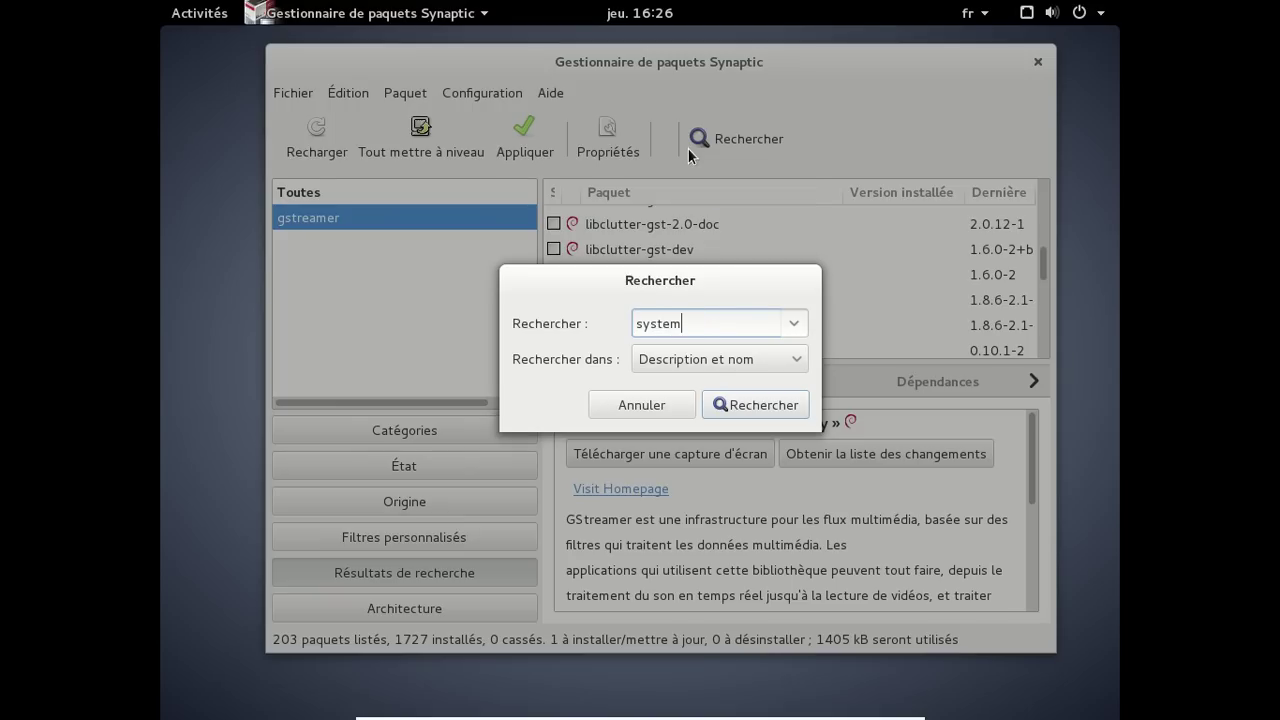
type("d-sysv")
key("Return")
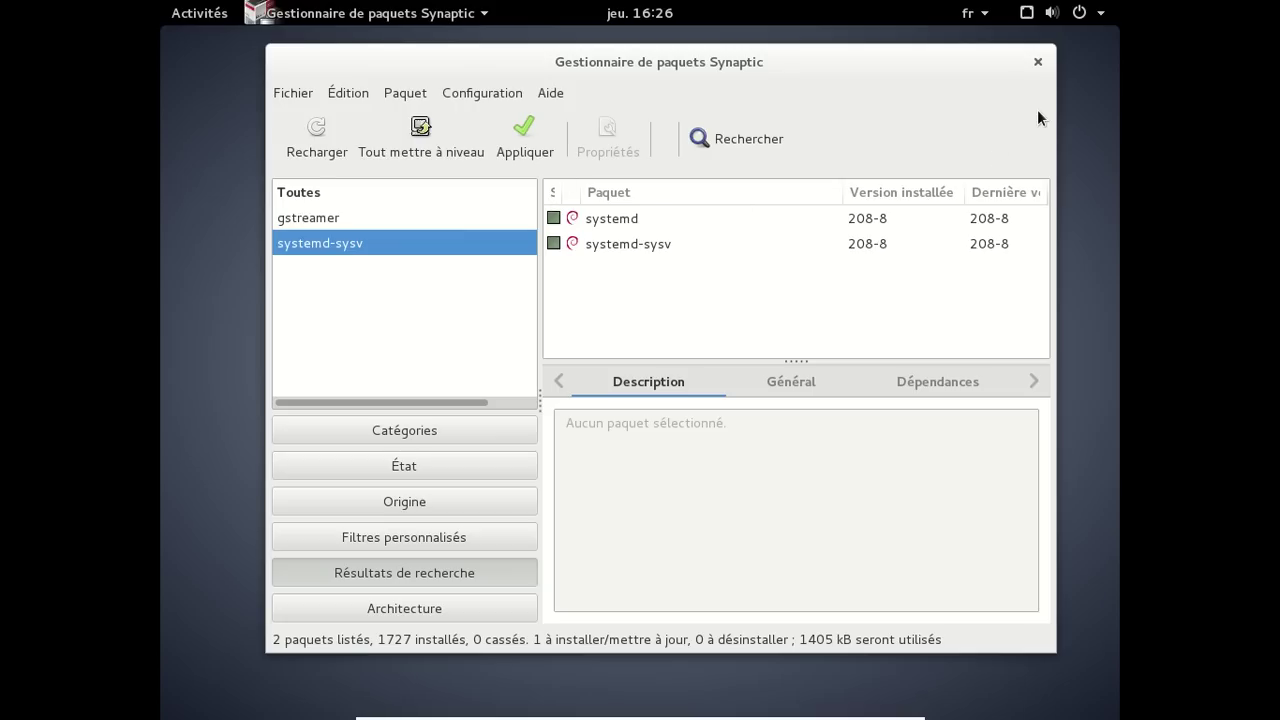
left_click(737, 139)
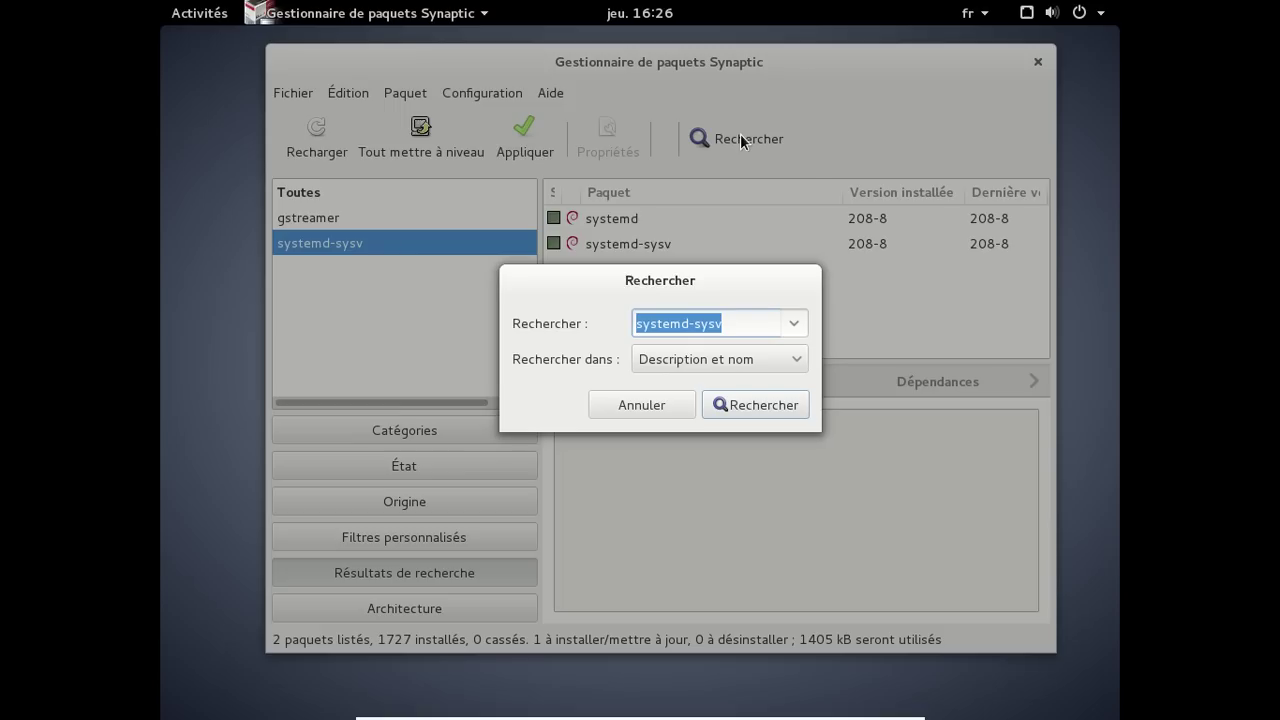
key("BackSpace")
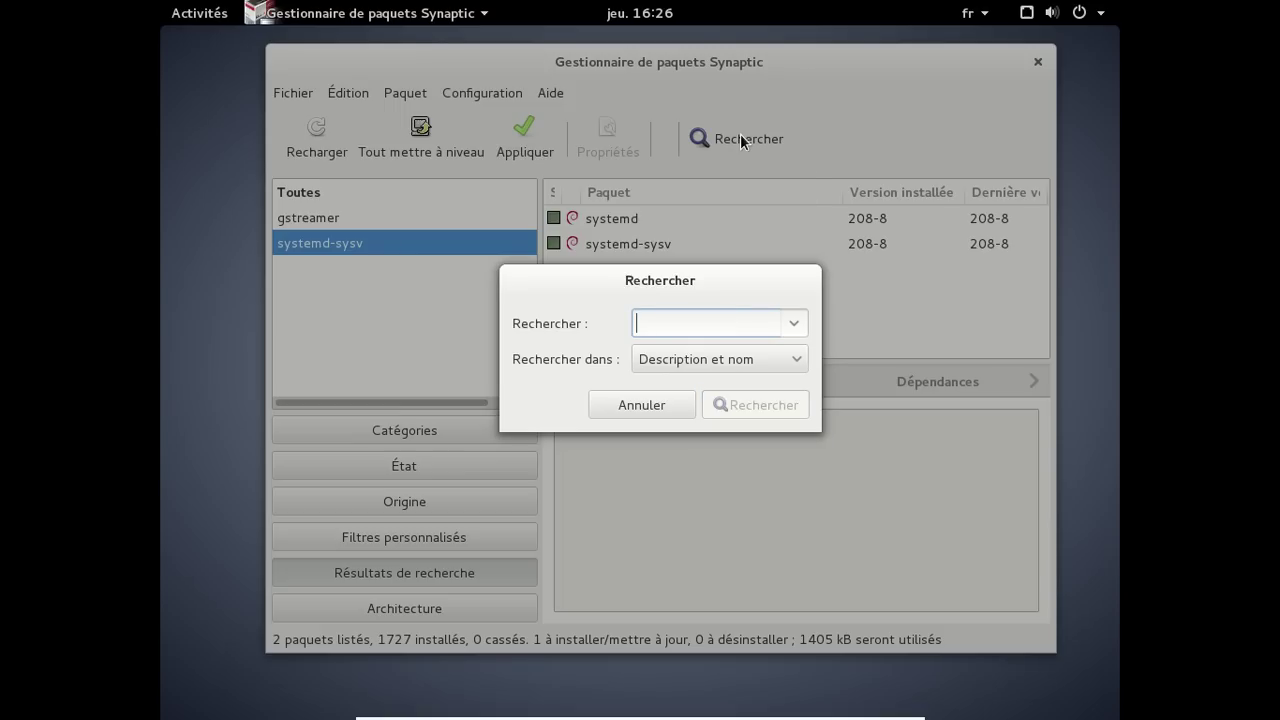
key("Escape")
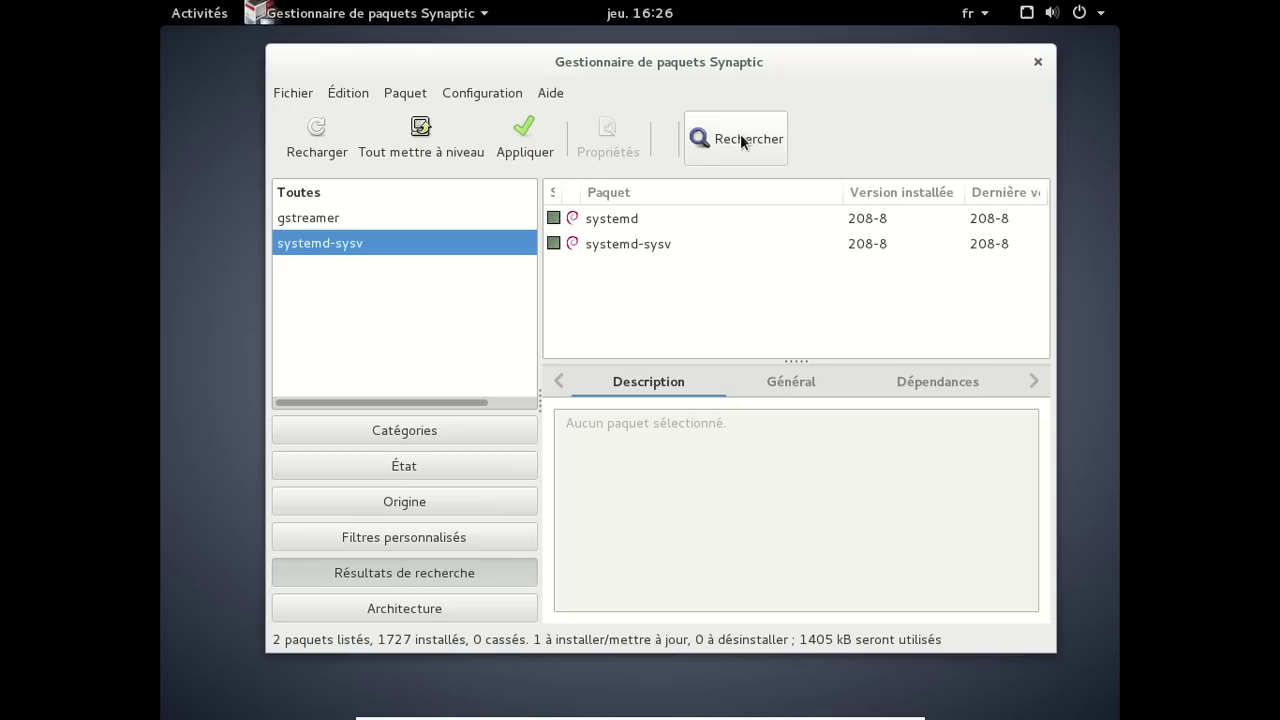
Apply the marked package changes and confirm the installation of gstreamer0.10-plugins-ugly
left_click(541, 143)
left_click(978, 550)
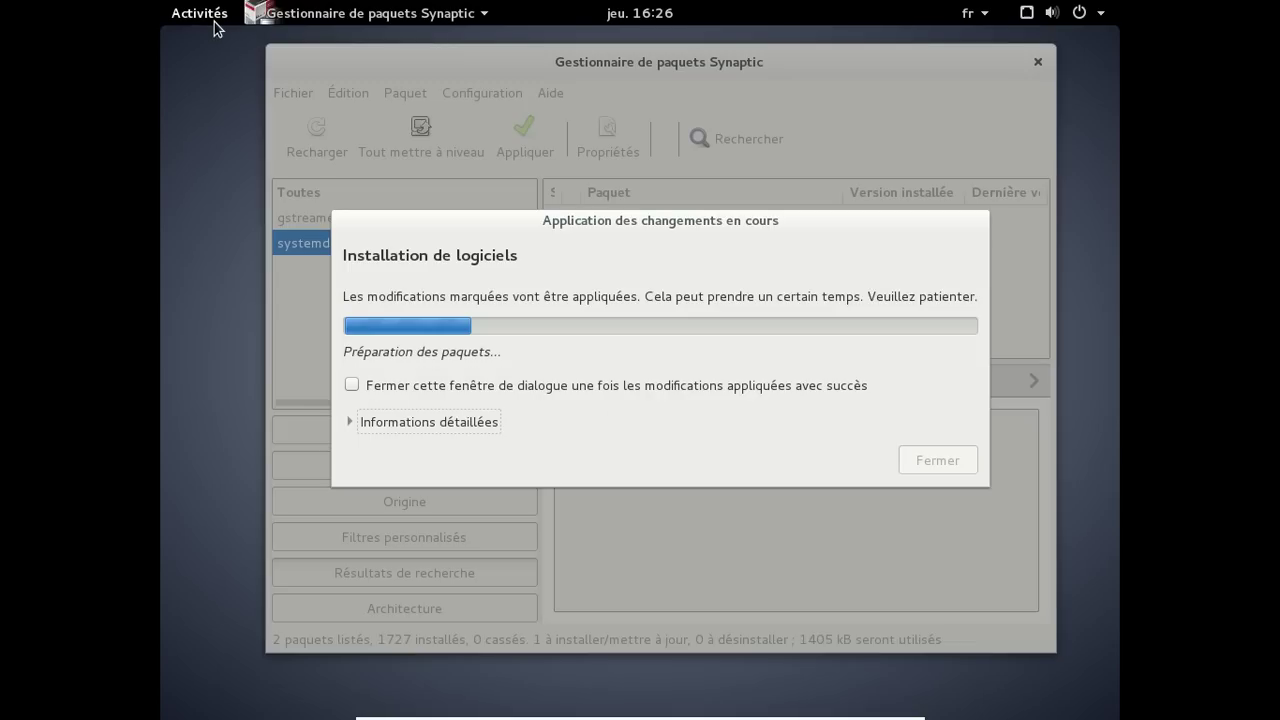
Launch the Iceweasel browser and search Google for "gnome 3.14 debian"
left_click(214, 22)
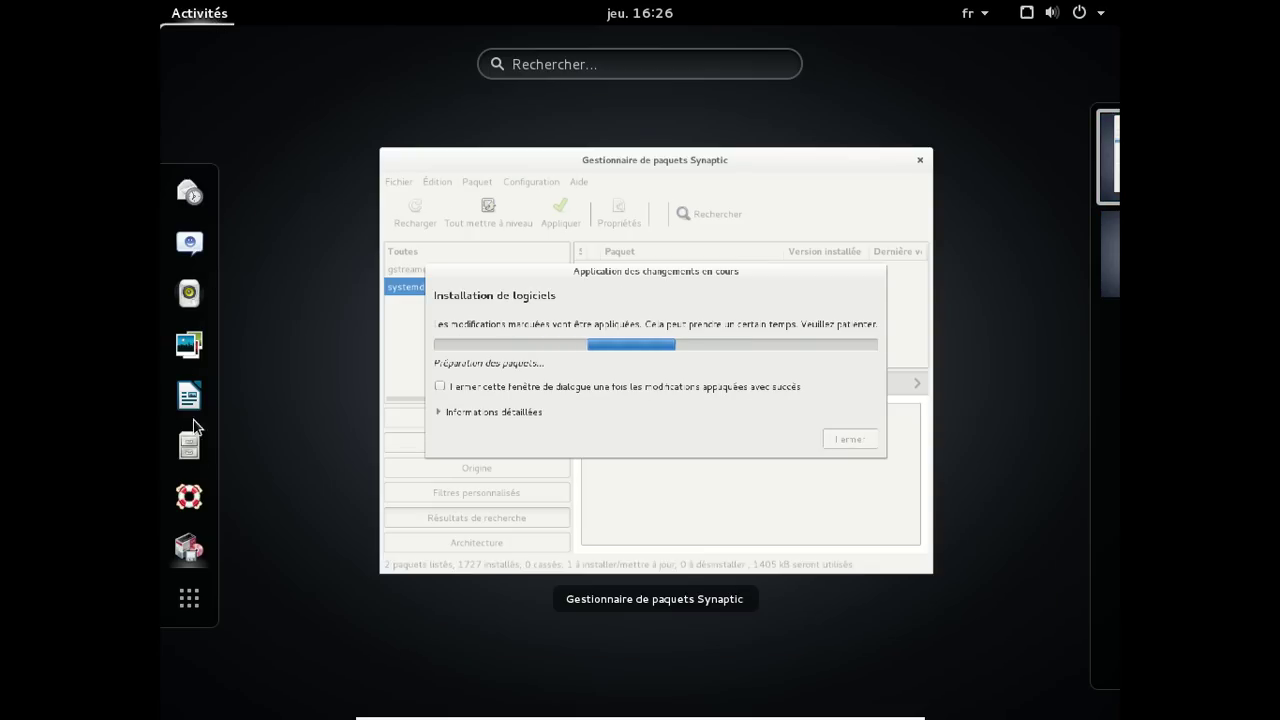
left_click(580, 69)
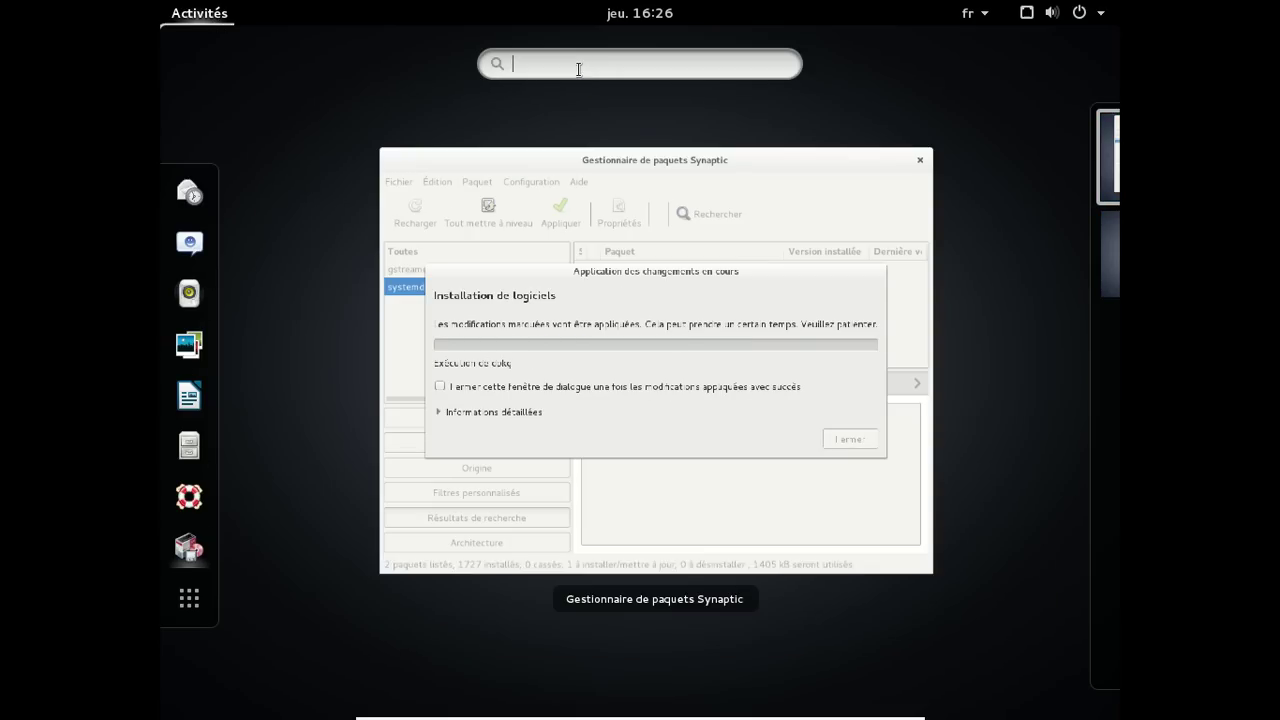
type("ice")
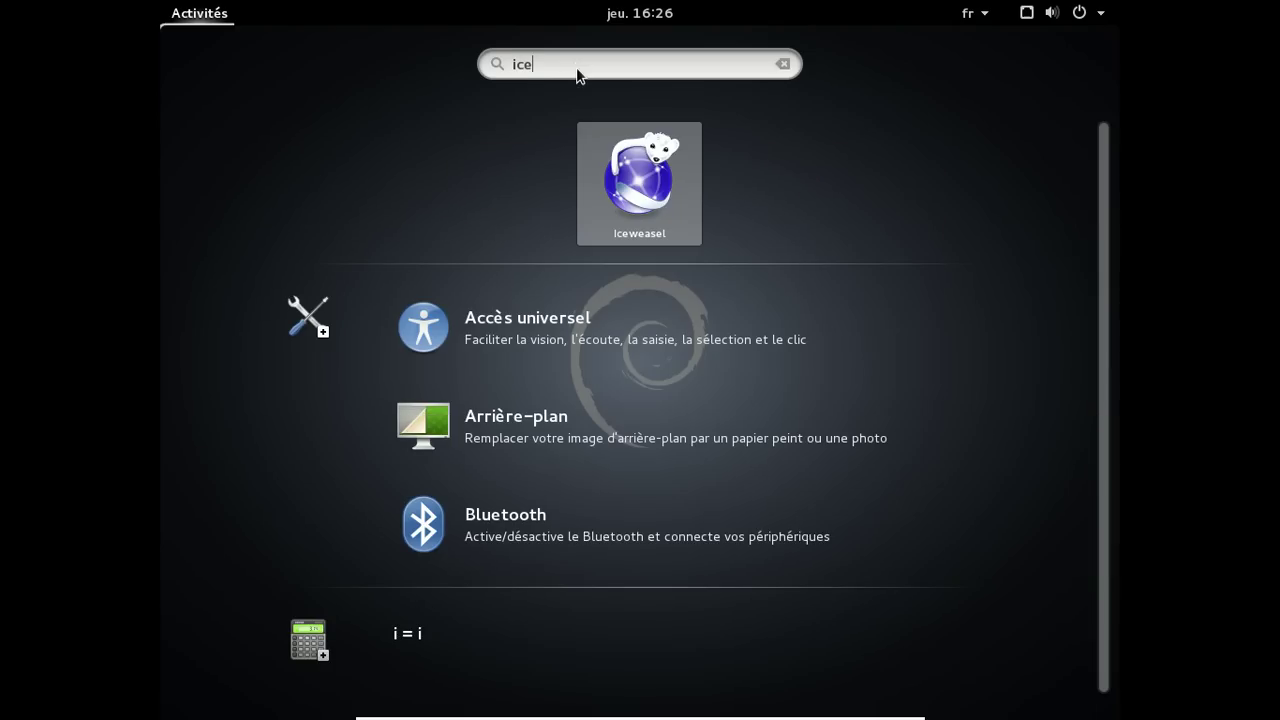
key("Return")
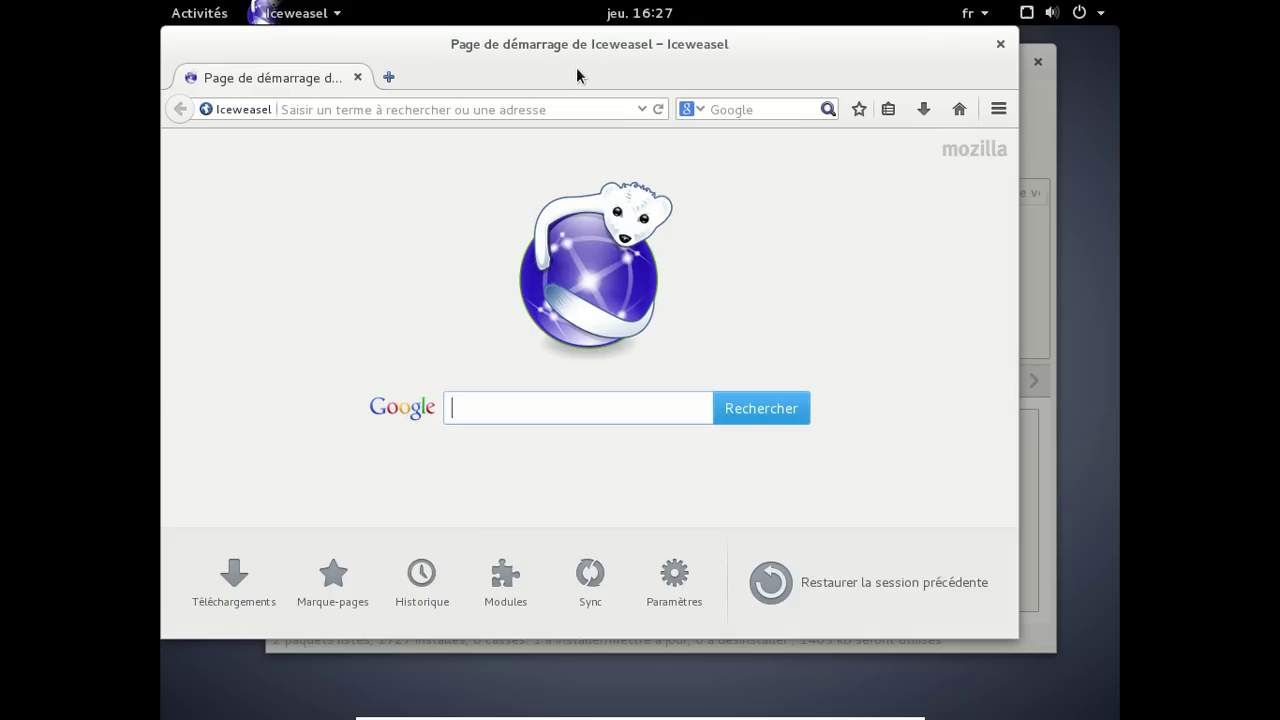
type("gnome 3.14 debian")
key("Return")
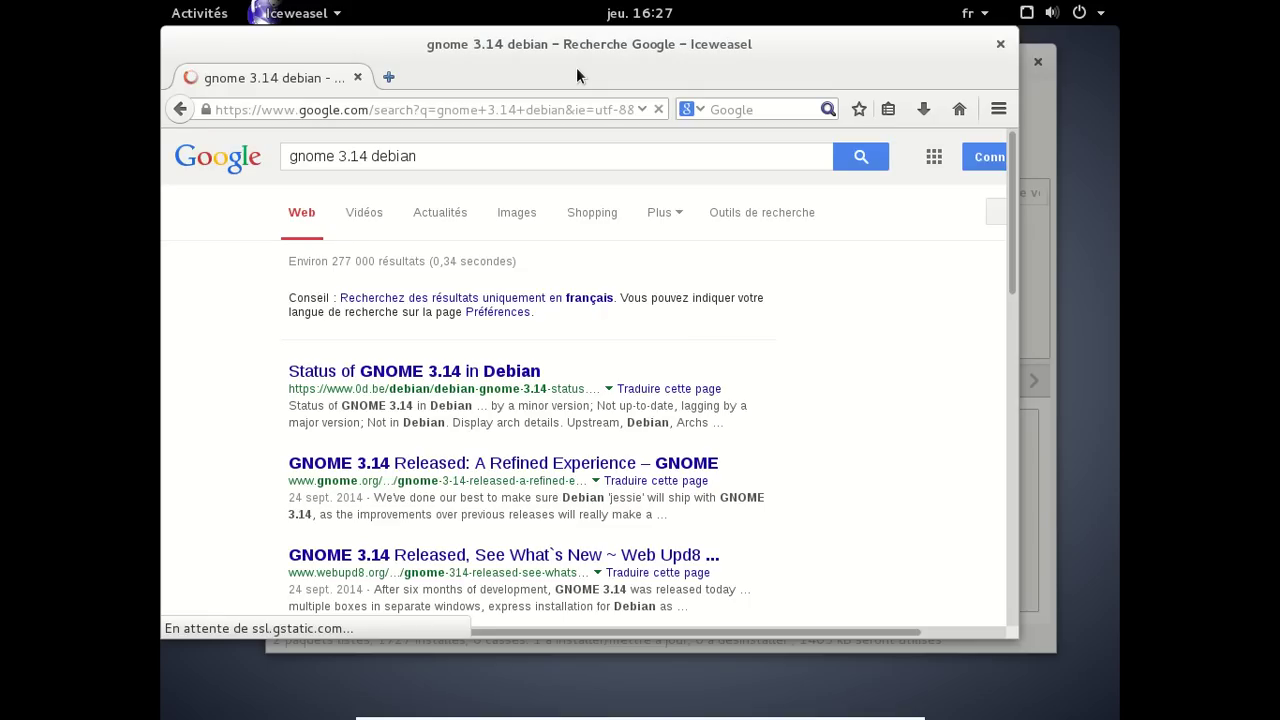
Open the "Status of GNOME 3.14 in Debian" search result, accepting the risk of the site's uncertified connection
left_click(464, 372)
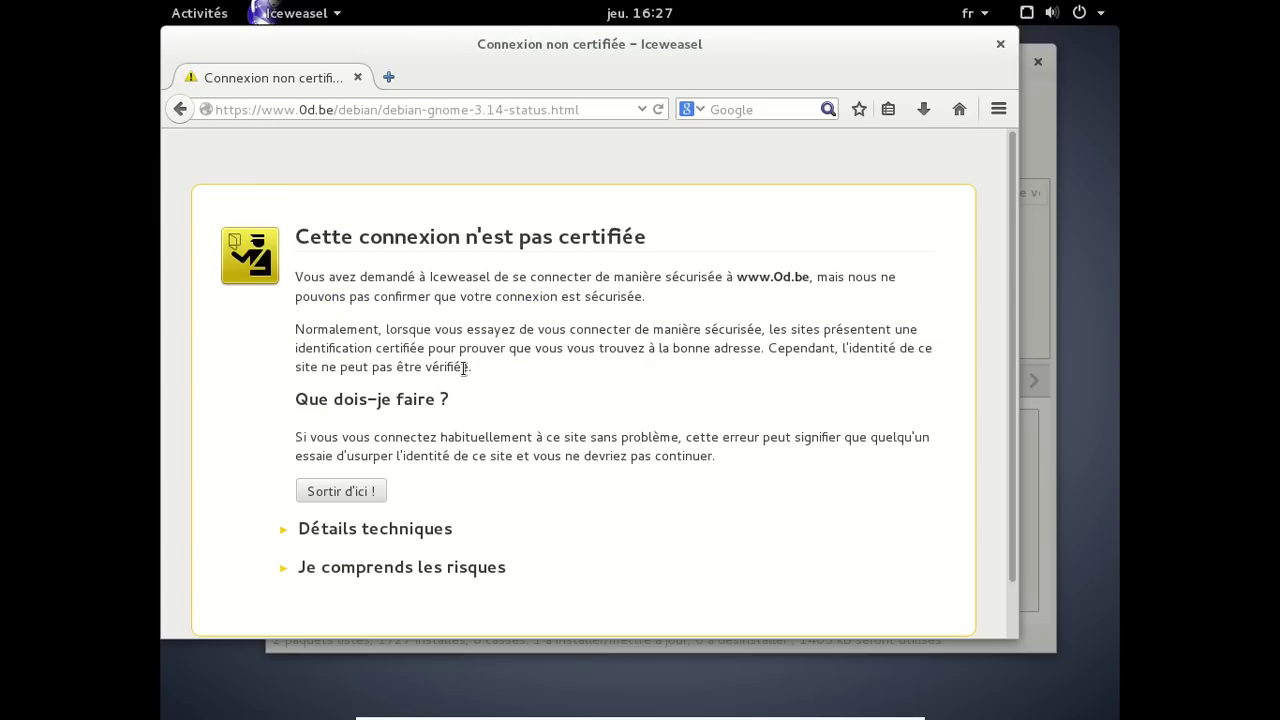
left_click(388, 569)
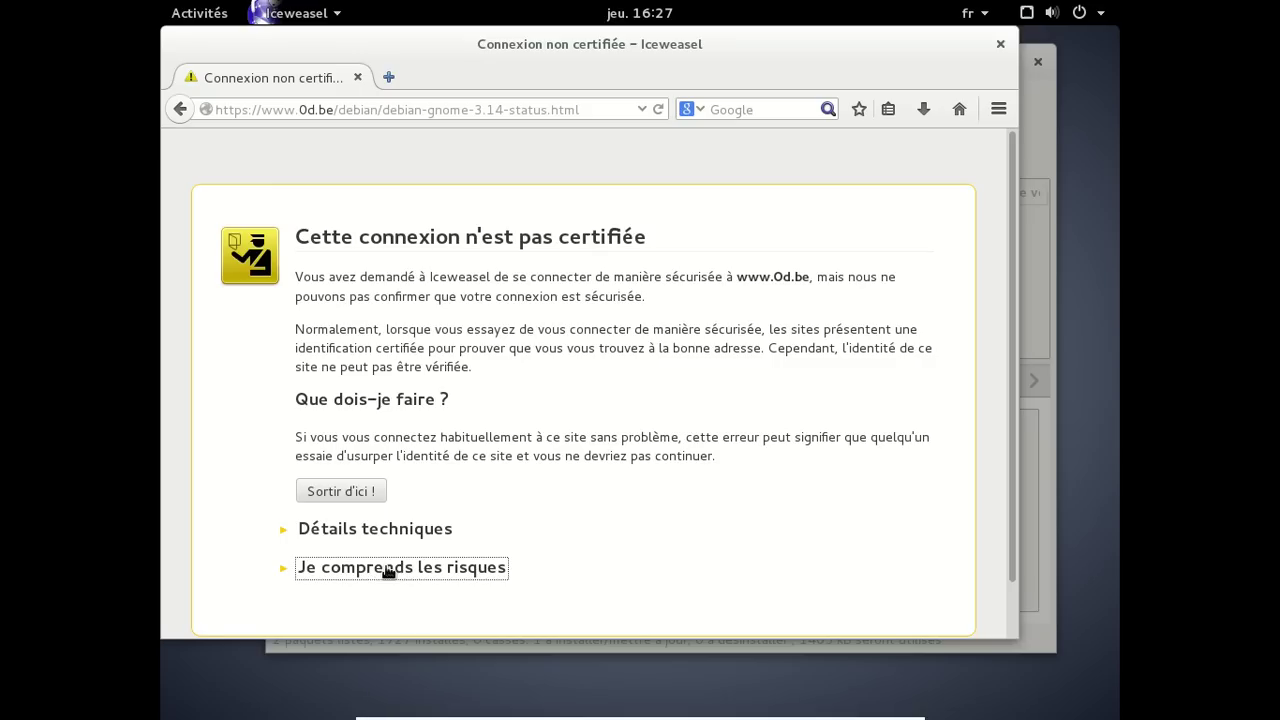
scroll(740, 442, "down", 4)
left_click(424, 528)
left_click(474, 542)
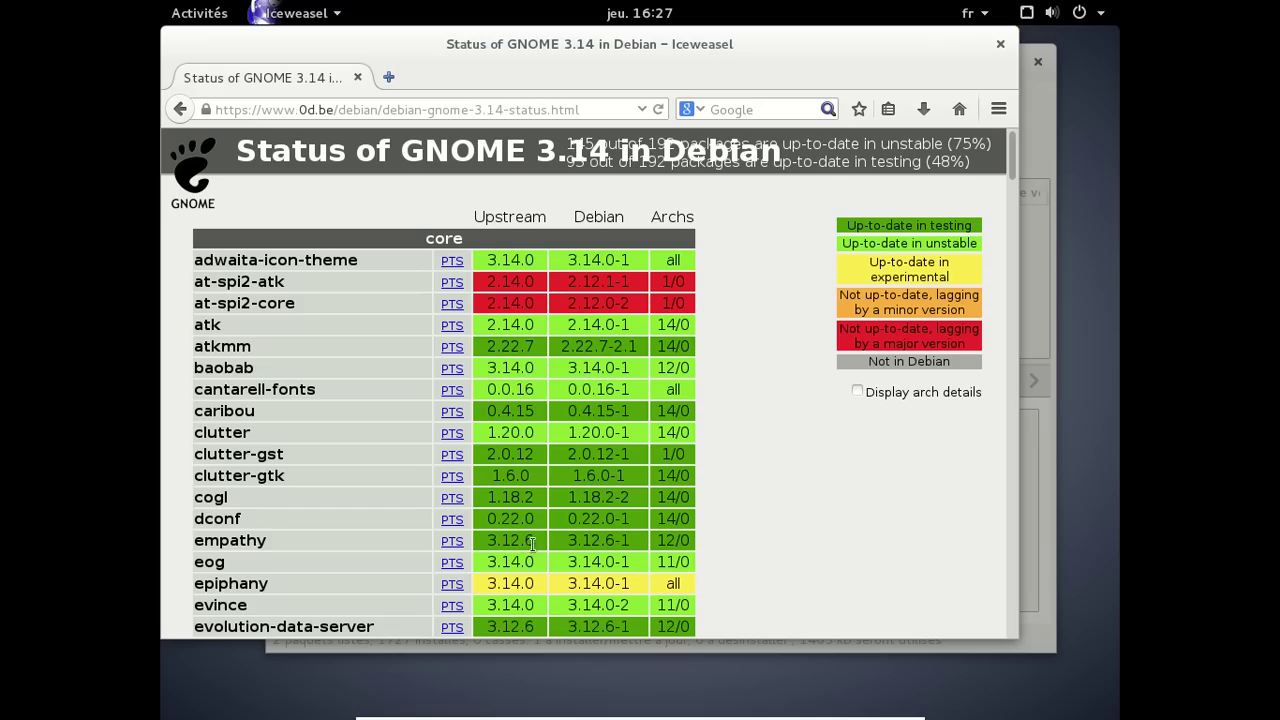
Maximize the browser window and look over the upstream and Debian versions of the first core GNOME packages
double_click(768, 42)
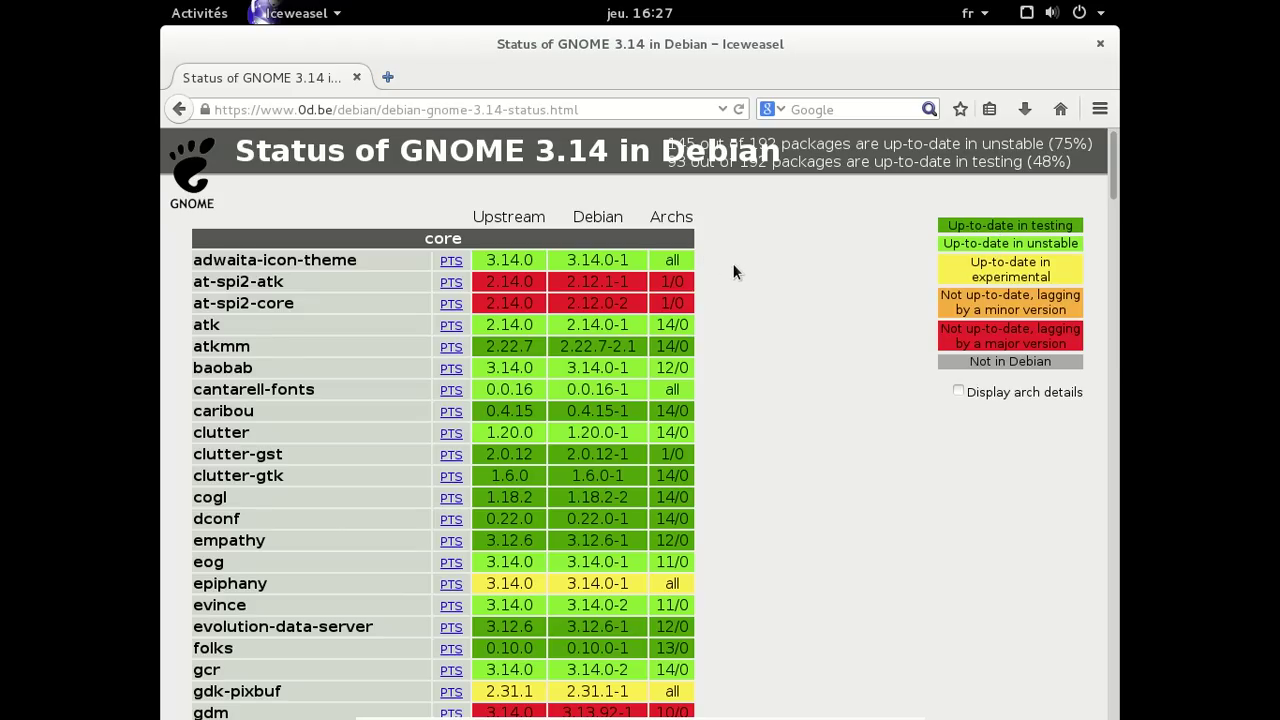
scroll(738, 270, "down", 2)
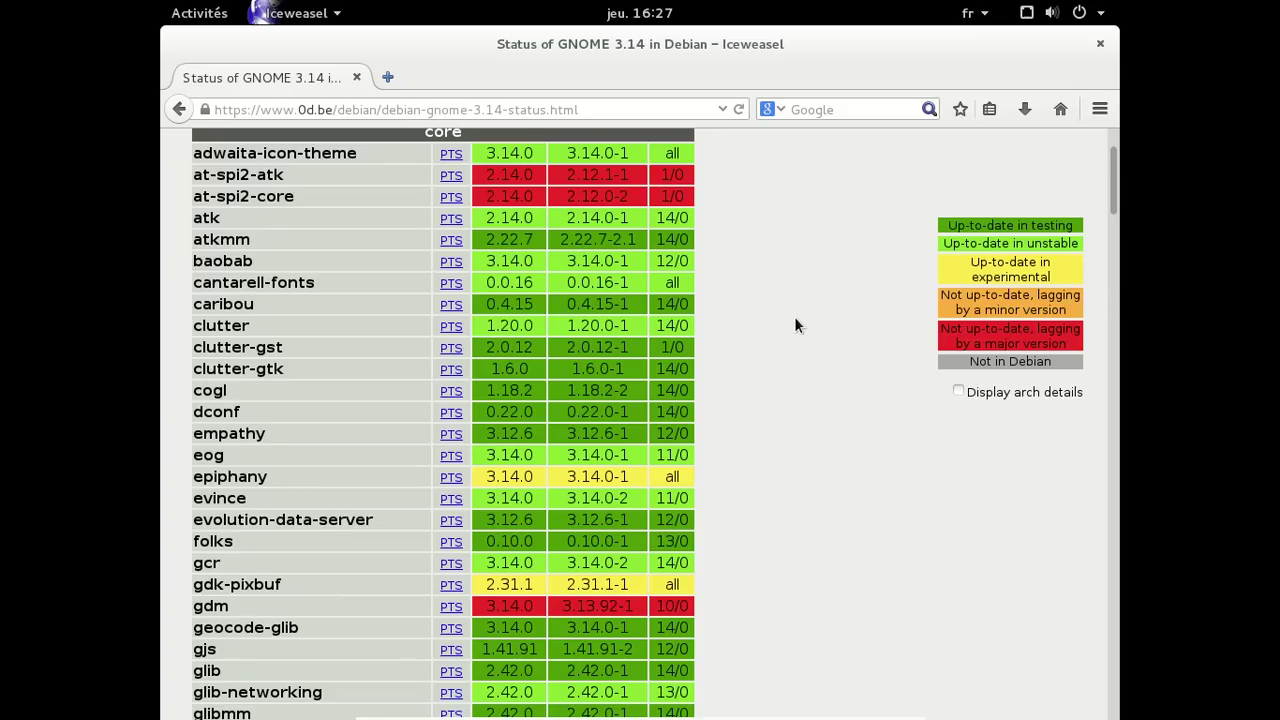
scroll(796, 325, "down", 2)
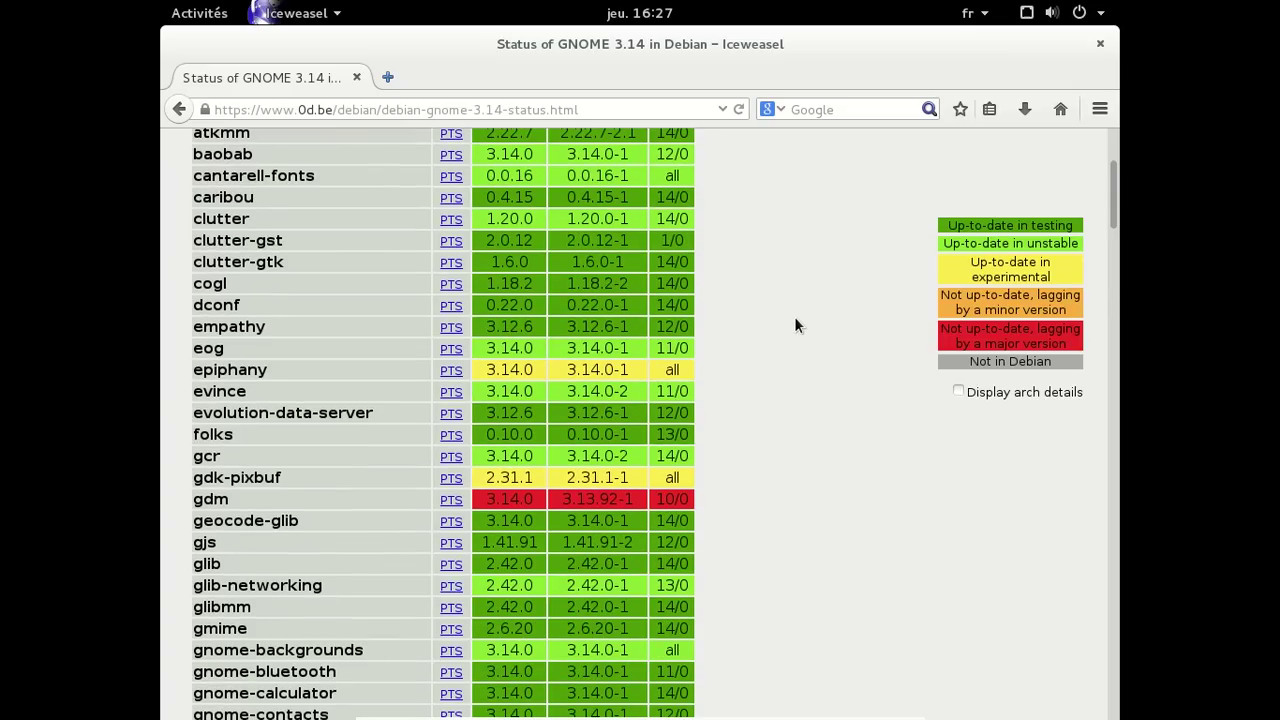
scroll(796, 325, "down", 2)
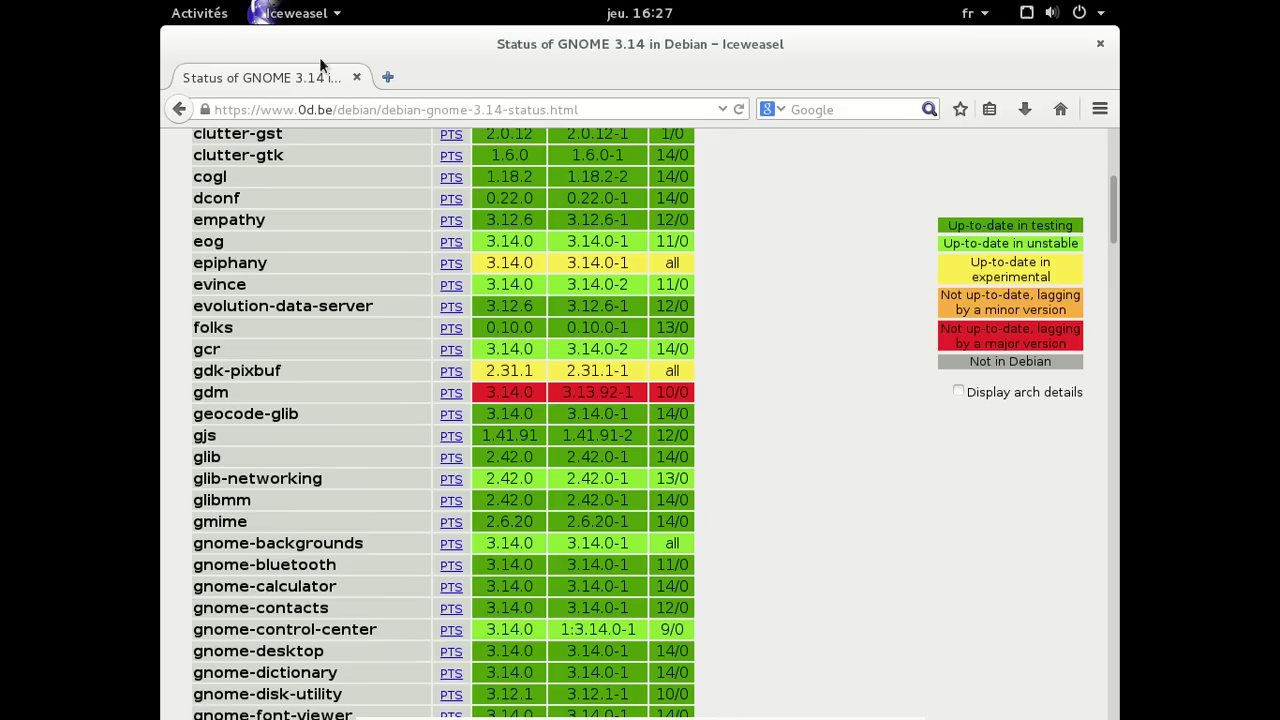
Find the Calculatrice application through the desktop search and launch it
left_click(205, 14)
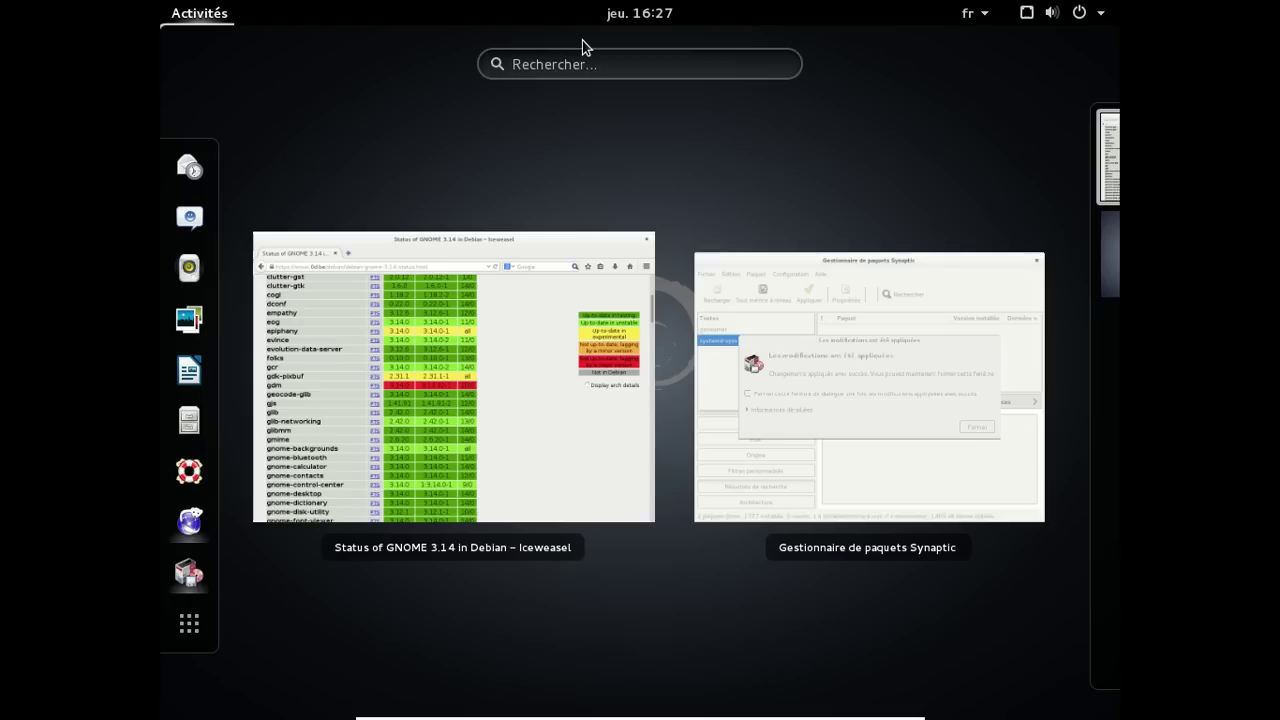
type("ca")
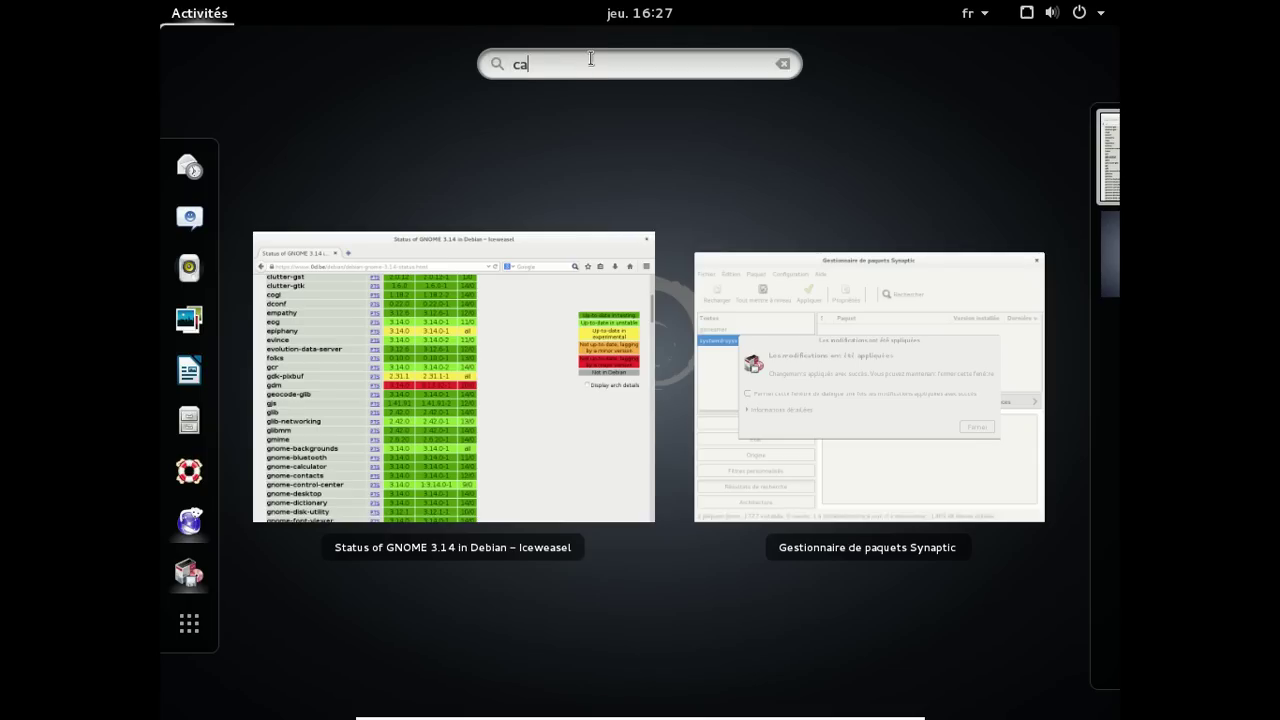
type("lc")
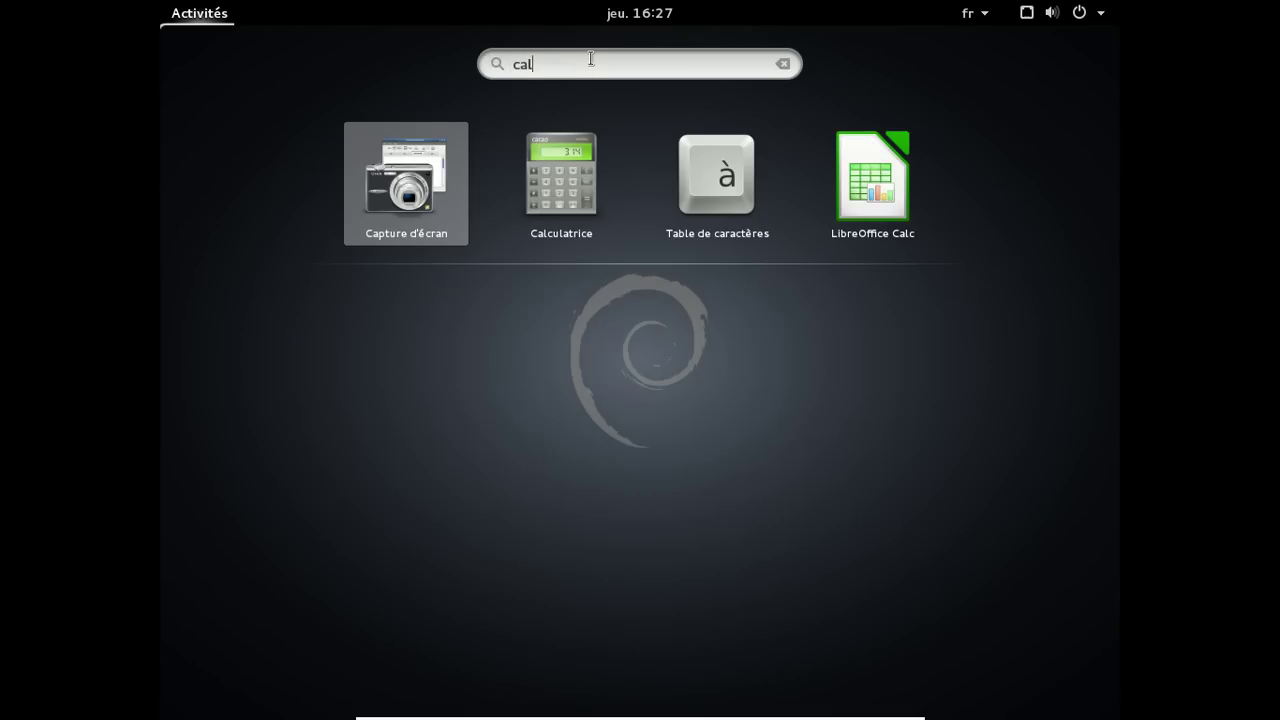
left_click(584, 149)
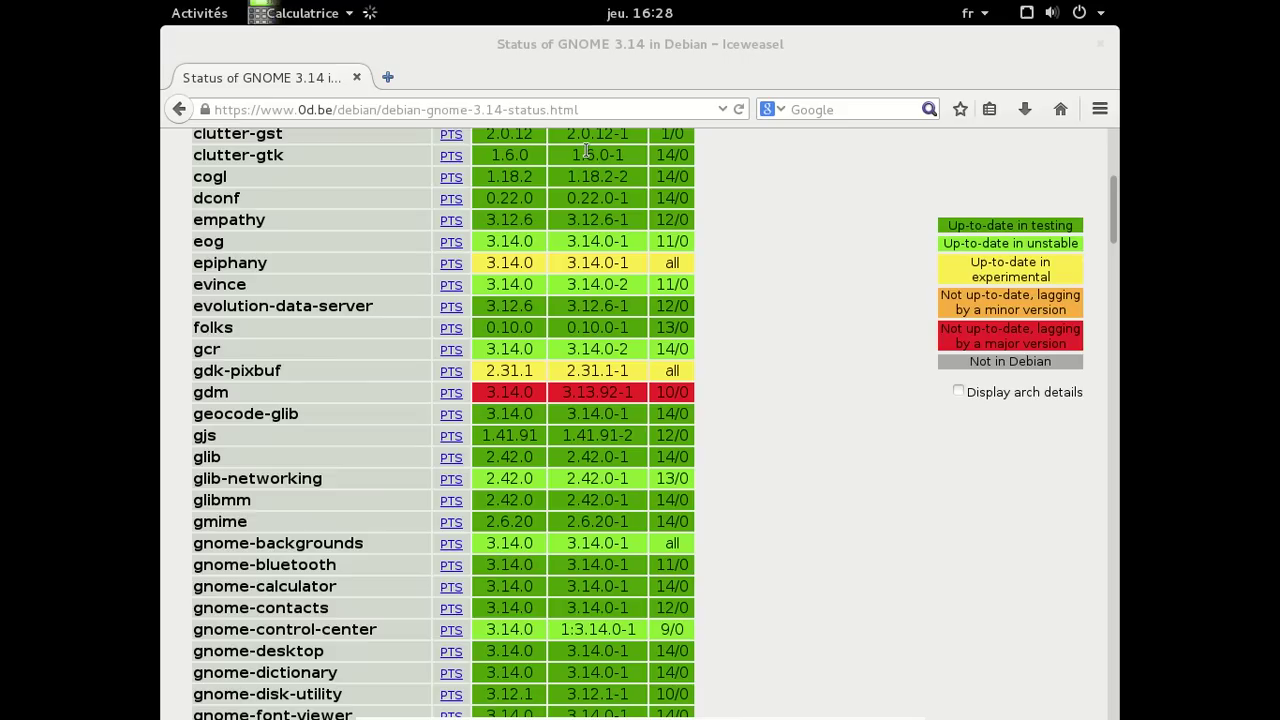
Check the calculator's version in its About information and close the application
left_click(310, 12)
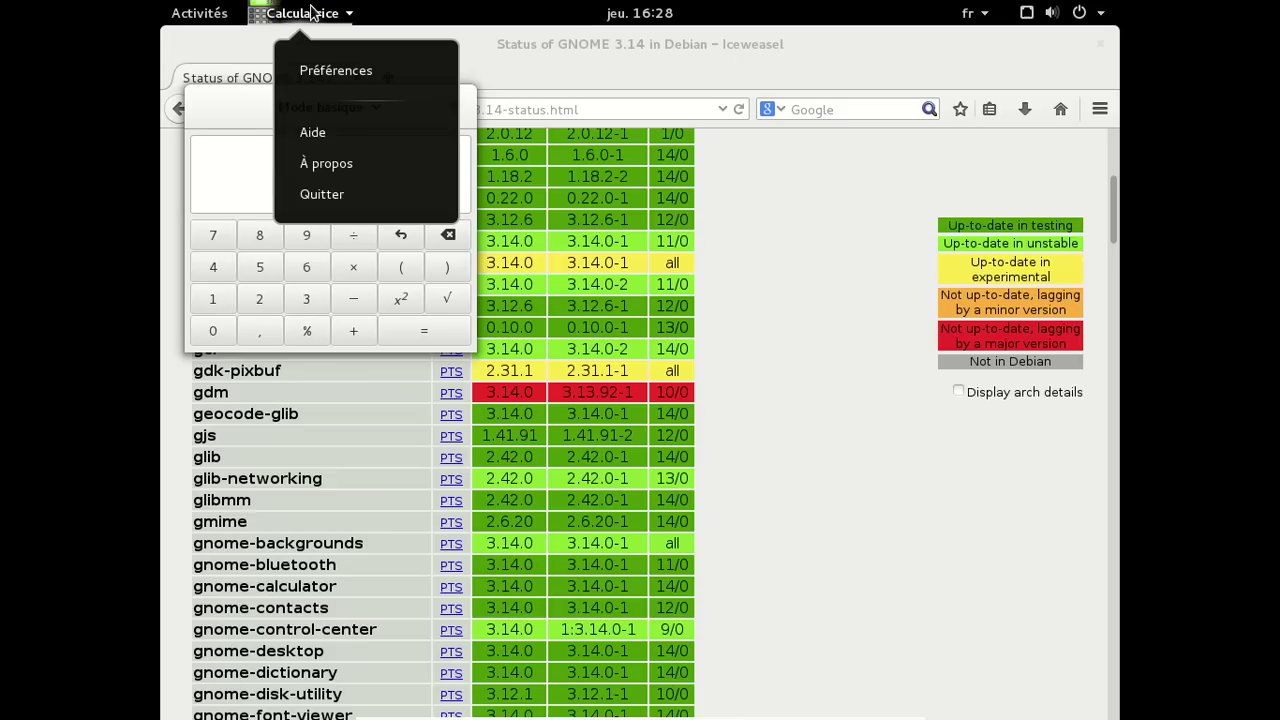
left_click(338, 164)
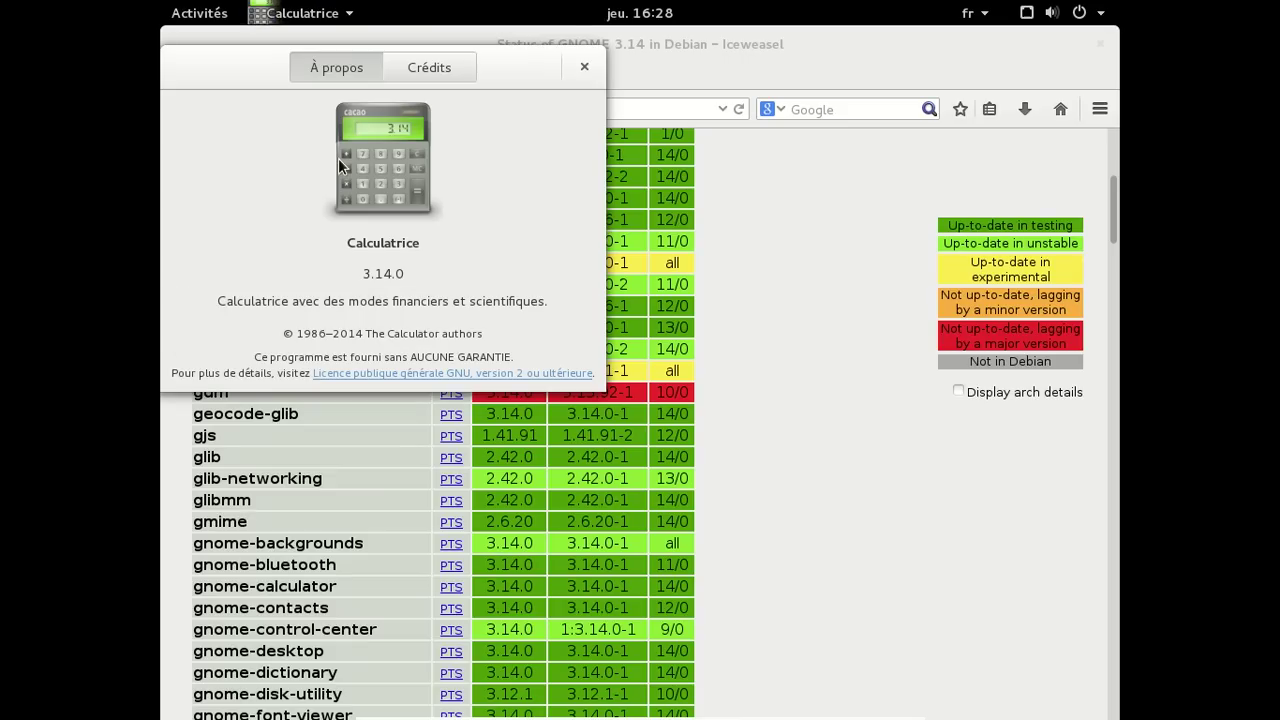
left_click_drag(575, 119, 790, 255)
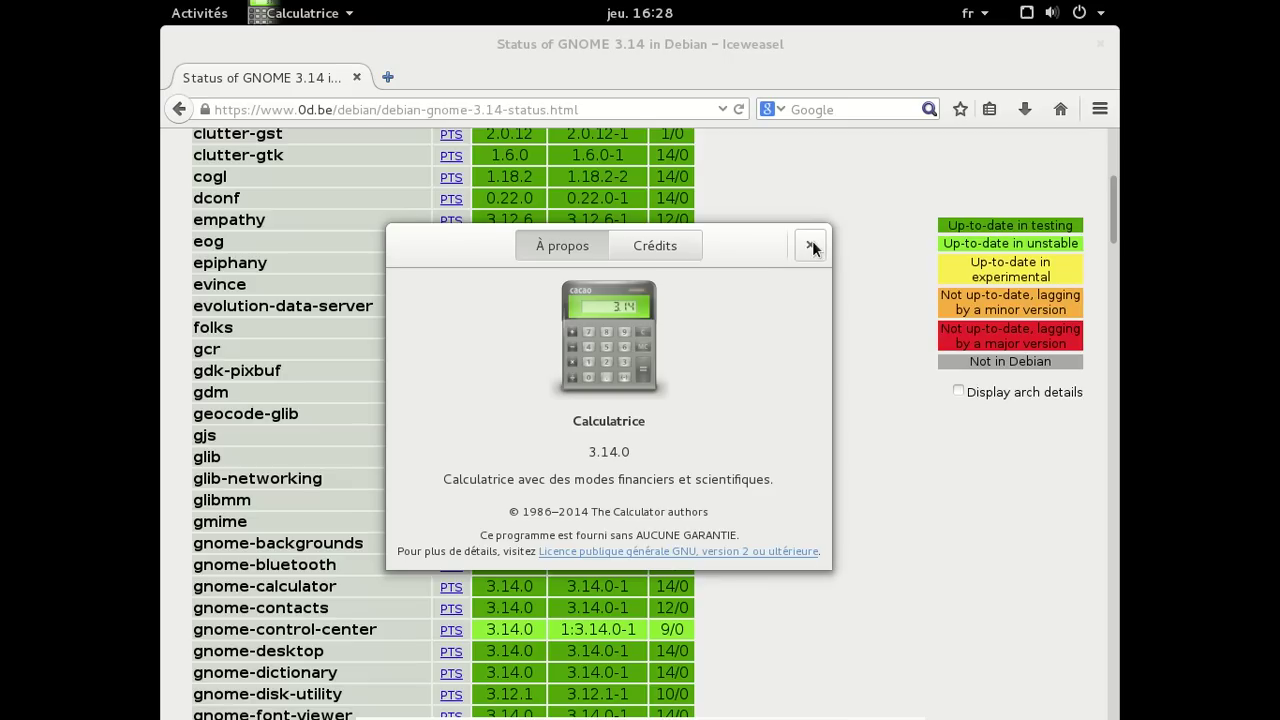
left_click(810, 245)
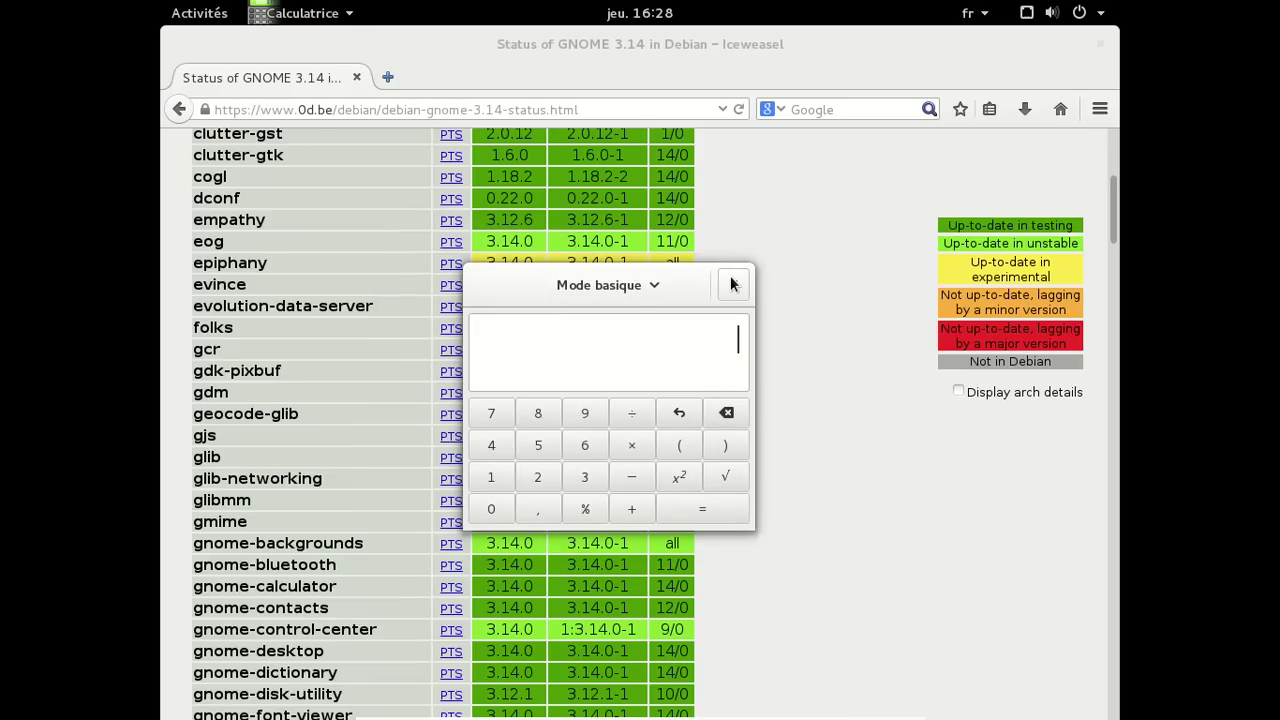
left_click(732, 285)
Examine the core package table of the GNOME 3.14 status page, comparing Debian versions with upstream, and return to the summary heading
scroll(810, 314, "up", 5)
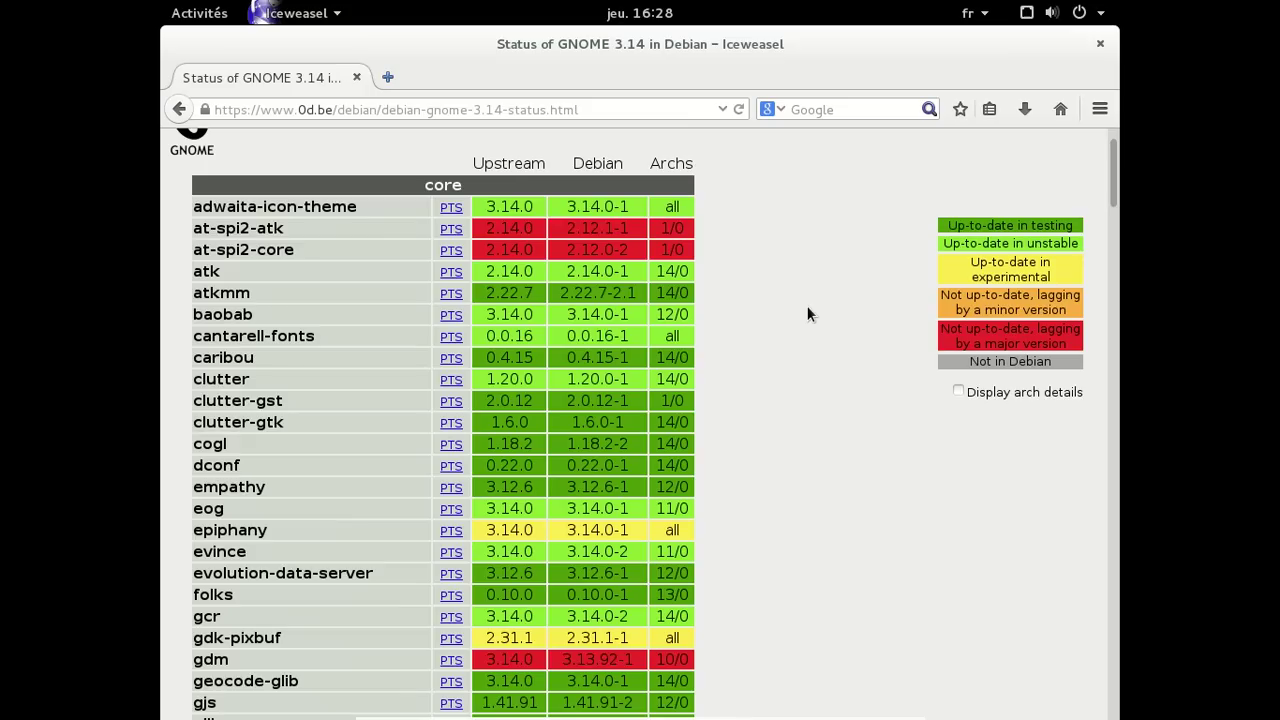
scroll(747, 336, "down", 3)
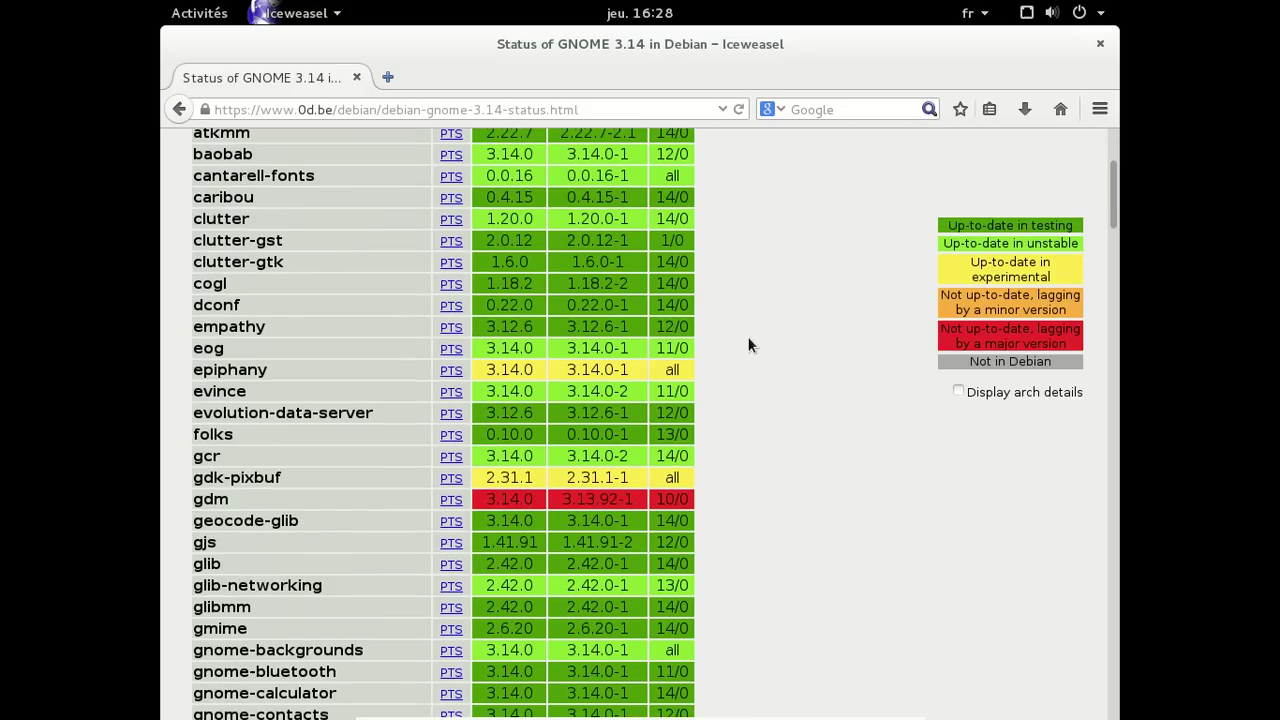
scroll(749, 344, "down", 3)
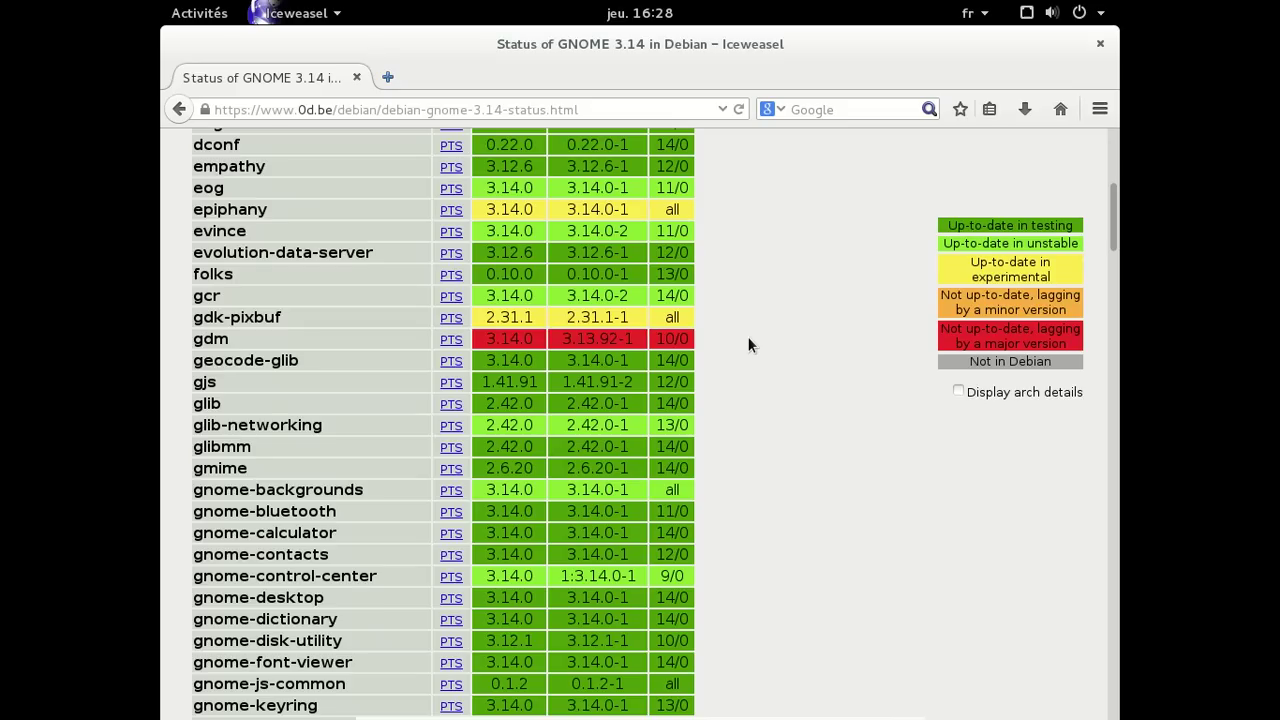
scroll(749, 345, "down", 1)
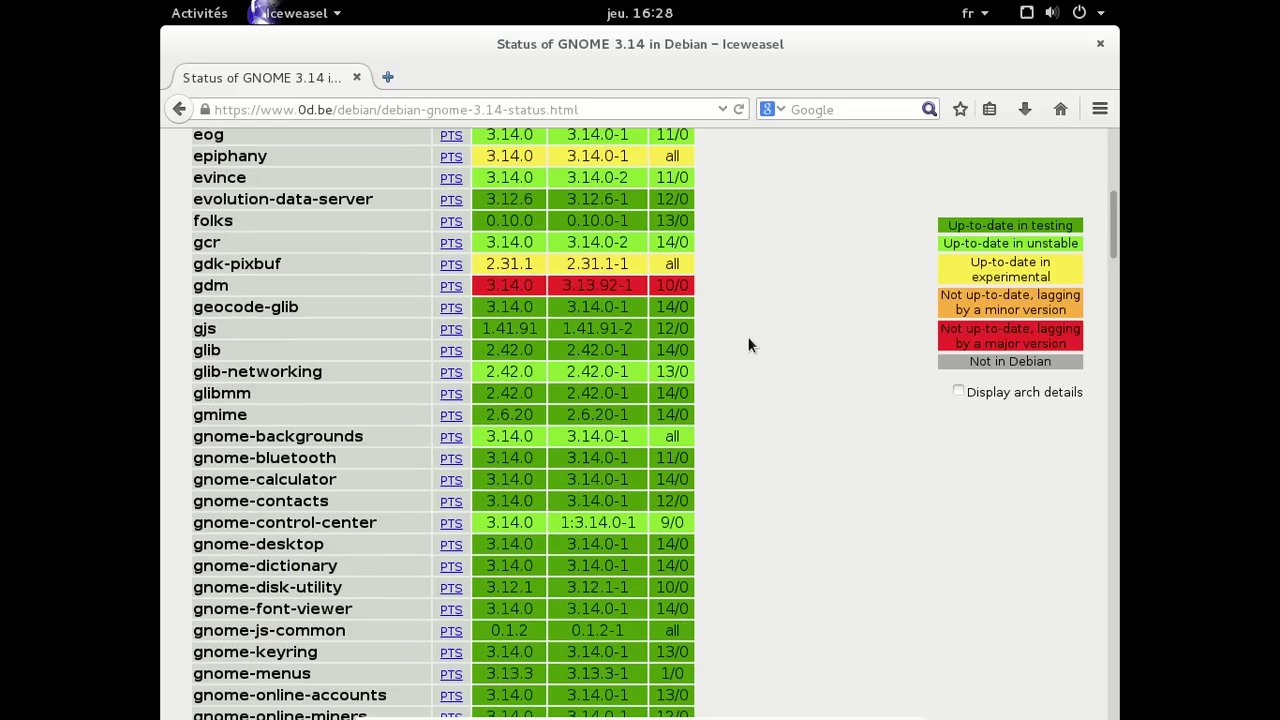
scroll(747, 345, "down", 2)
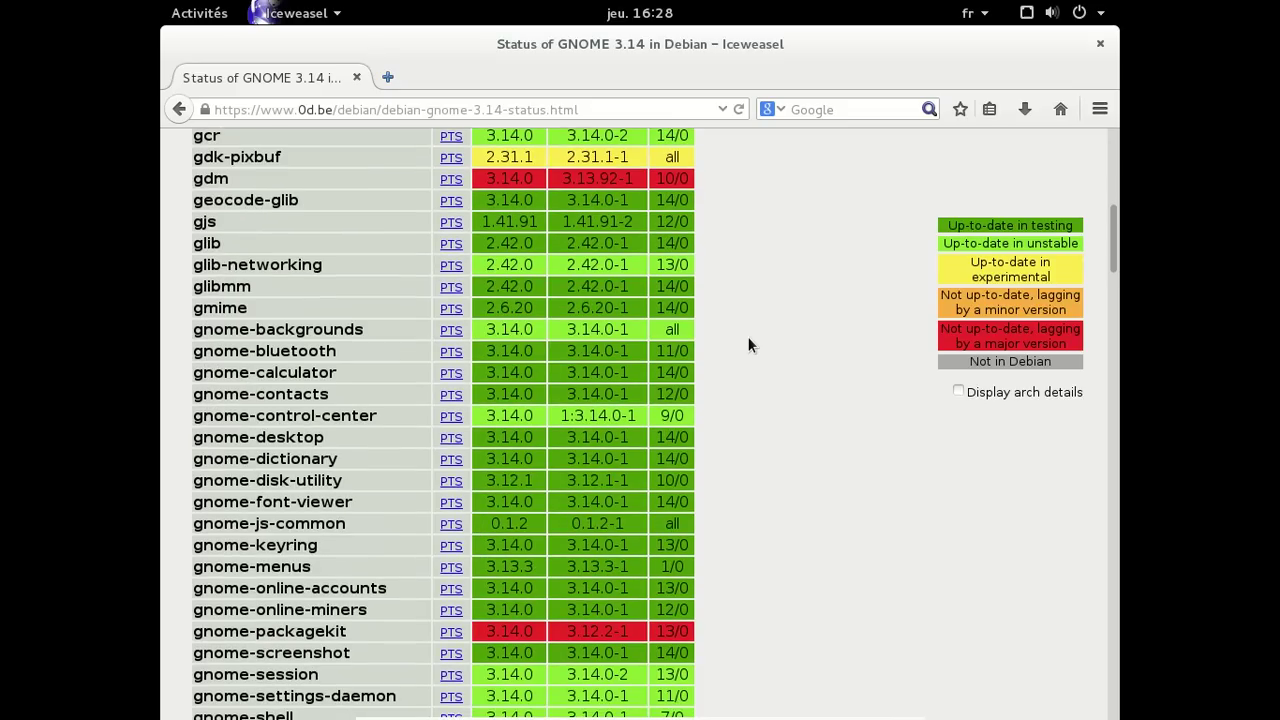
scroll(748, 344, "down", 1)
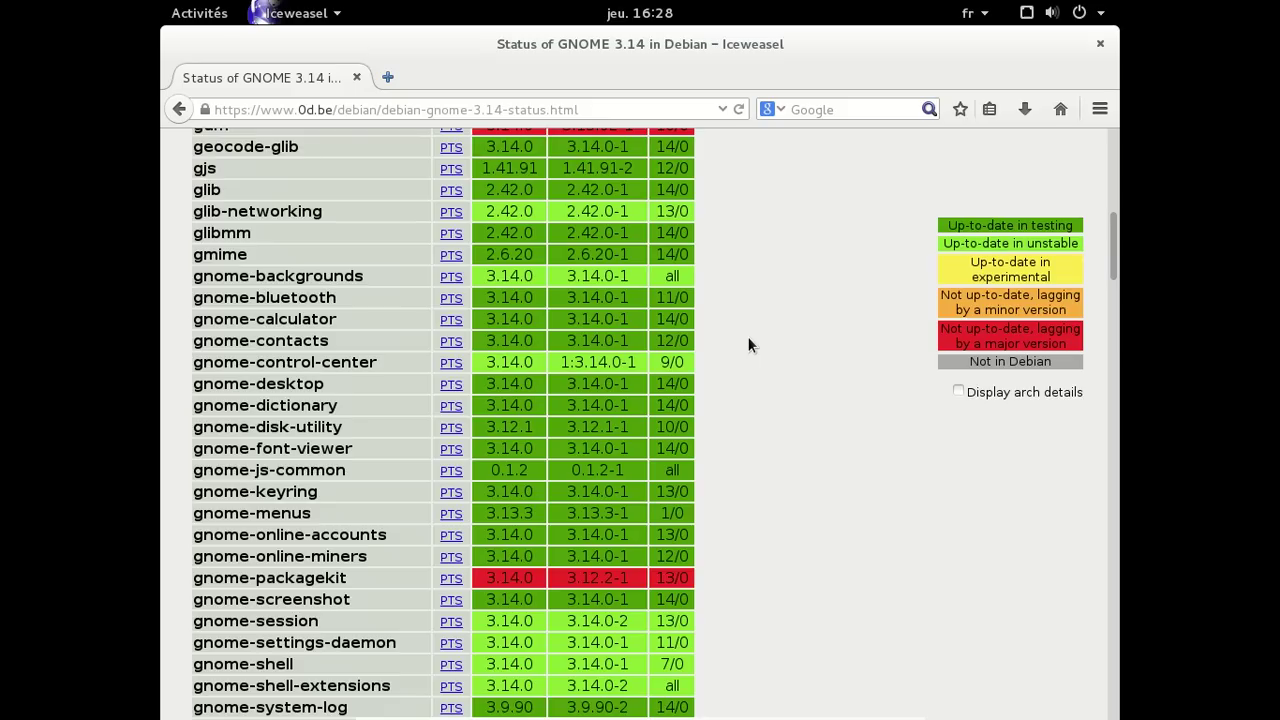
scroll(749, 345, "down", 1)
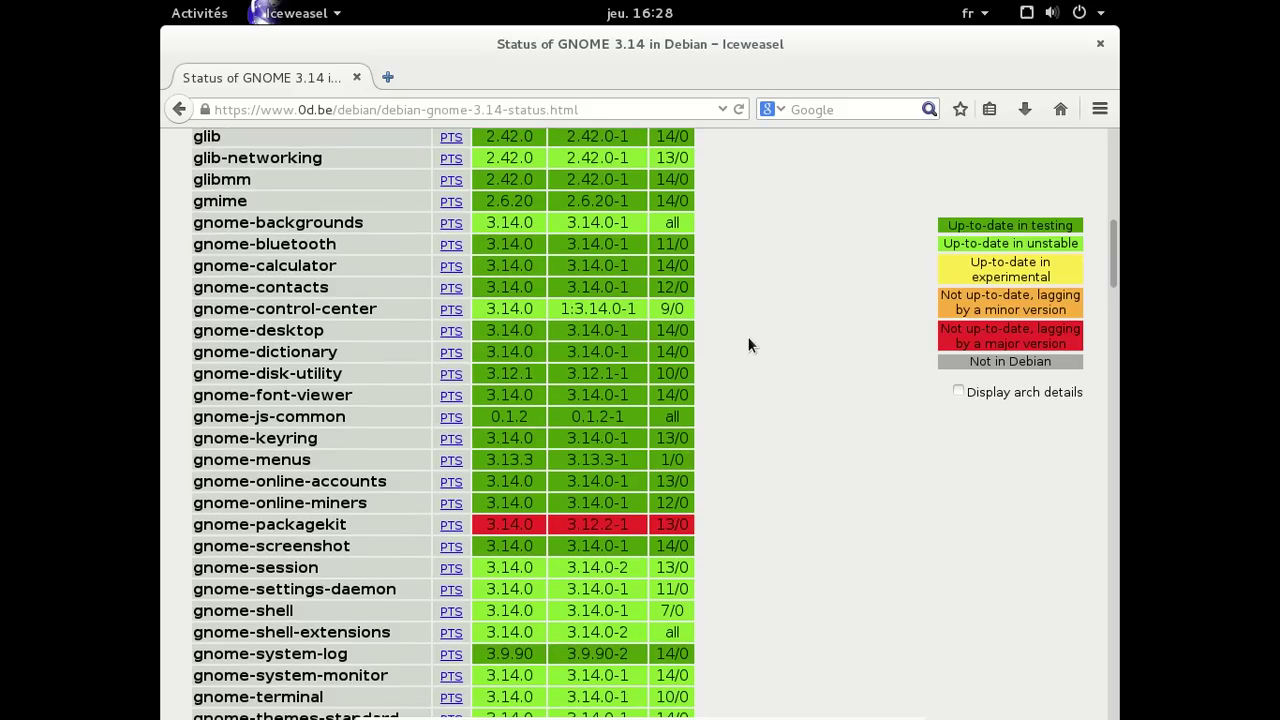
scroll(749, 345, "down", 4)
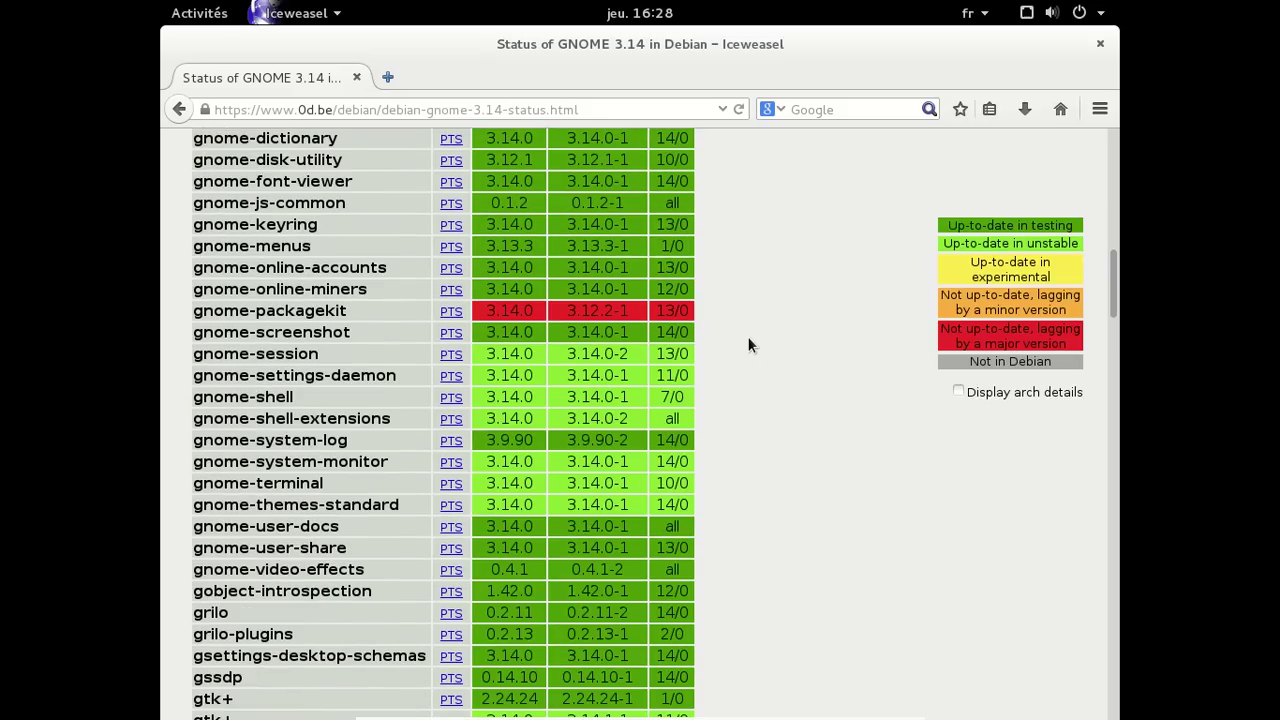
scroll(749, 345, "down", 1)
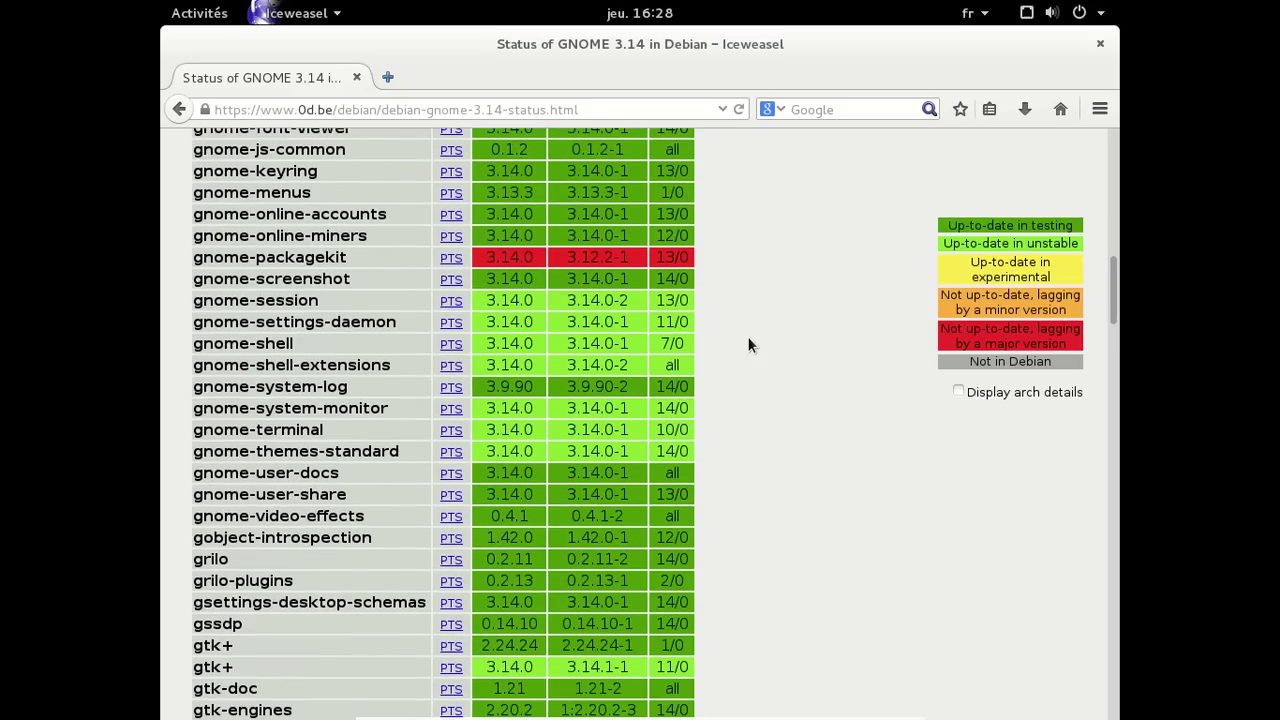
scroll(749, 345, "down", 3)
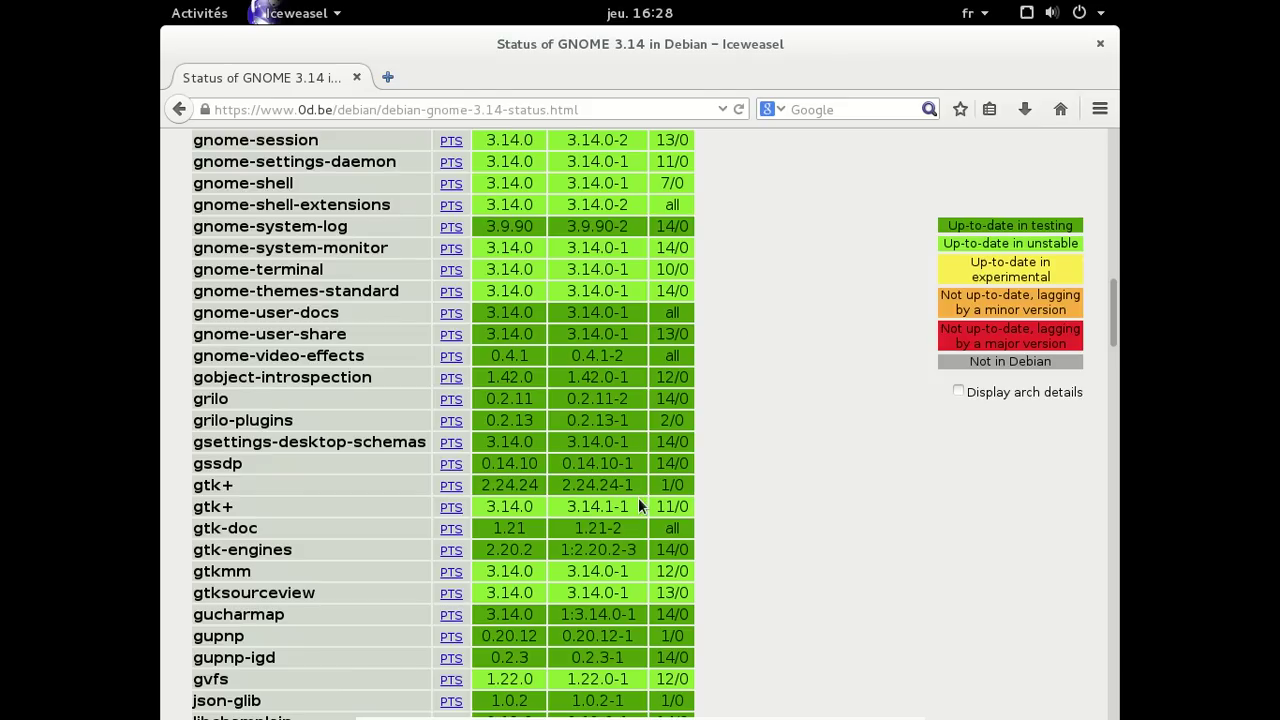
scroll(810, 408, "down", 3)
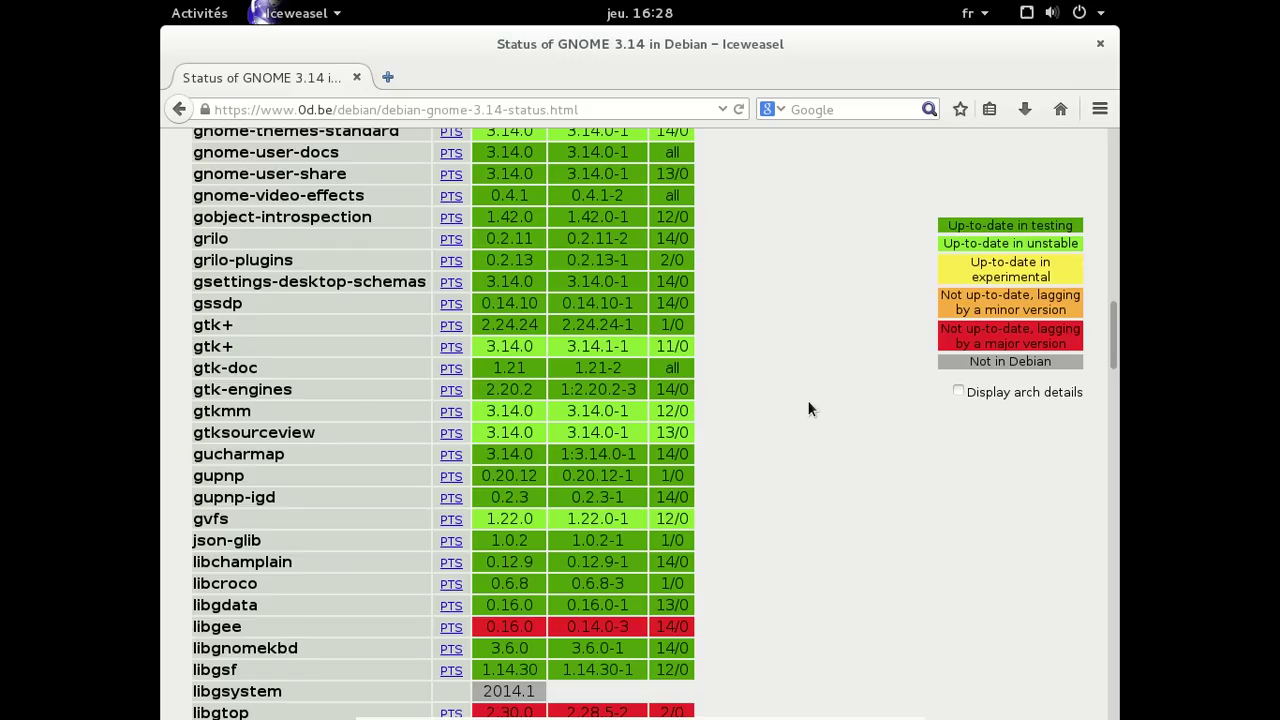
scroll(810, 408, "down", 2)
scroll(810, 408, "up", 4)
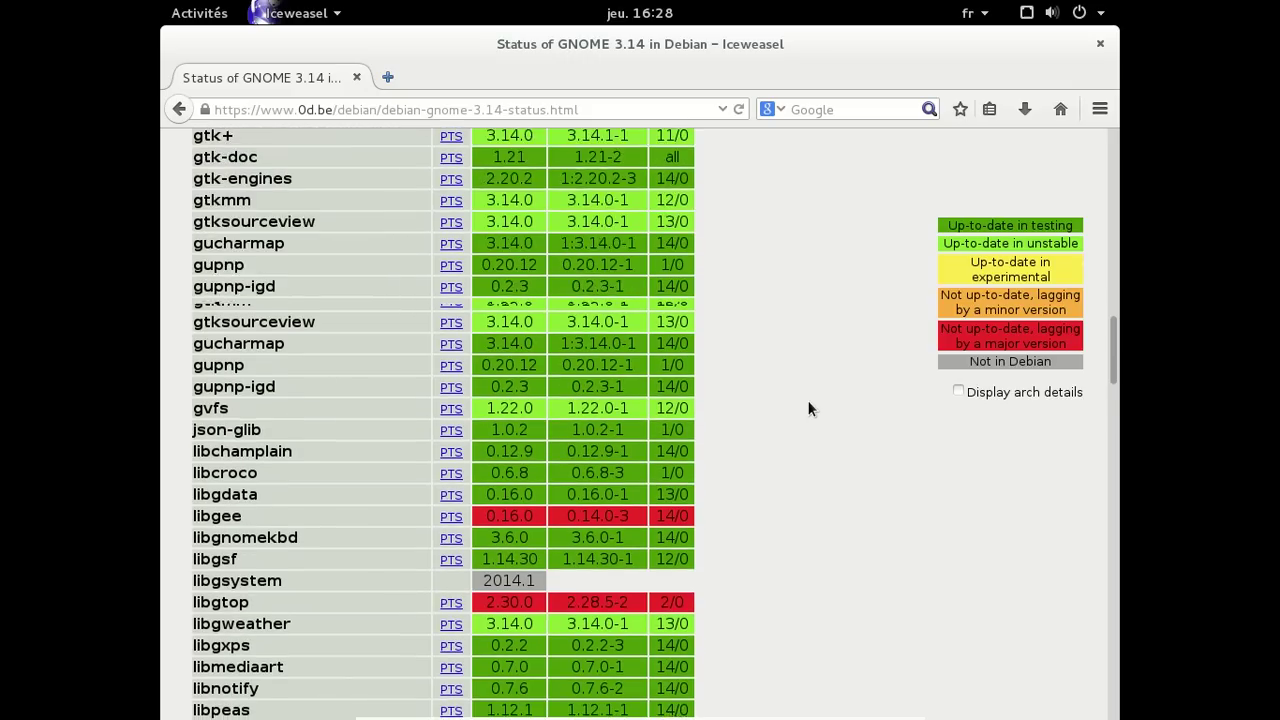
left_click_drag(1116, 343, 1118, 125)
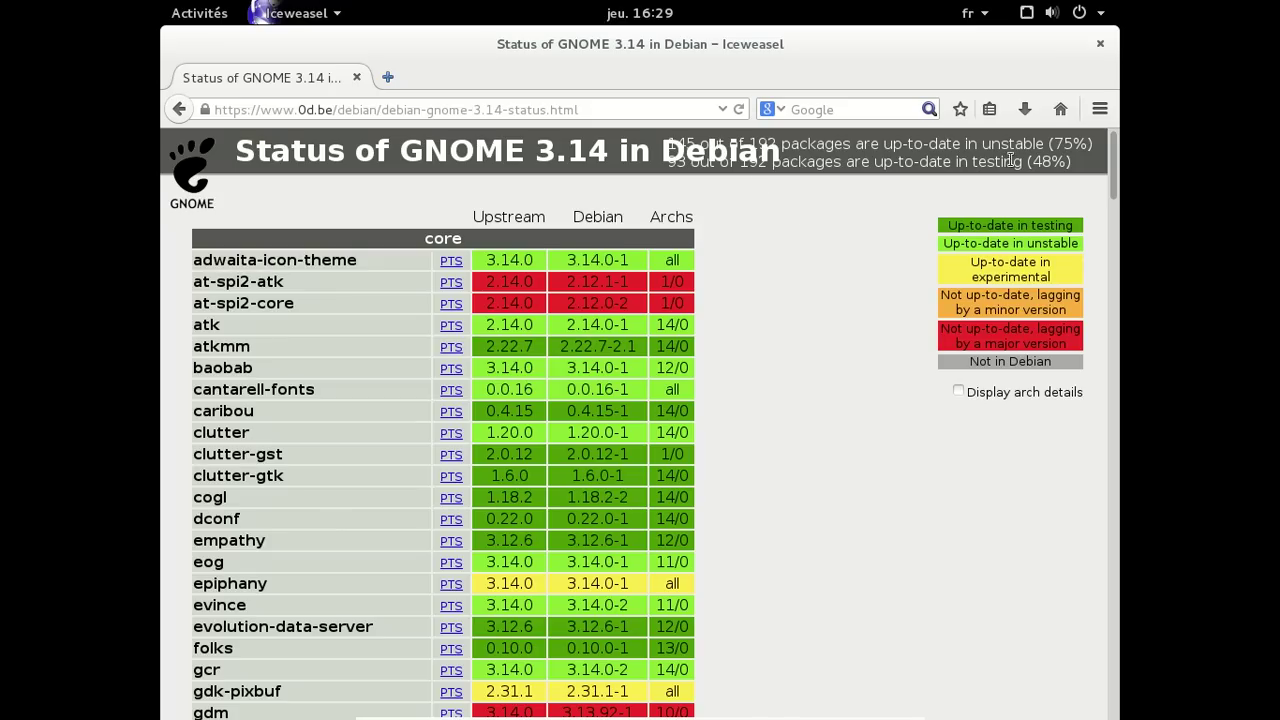
Close the browser and dismiss Synaptic's dialog about the applied changes
left_click(1096, 48)
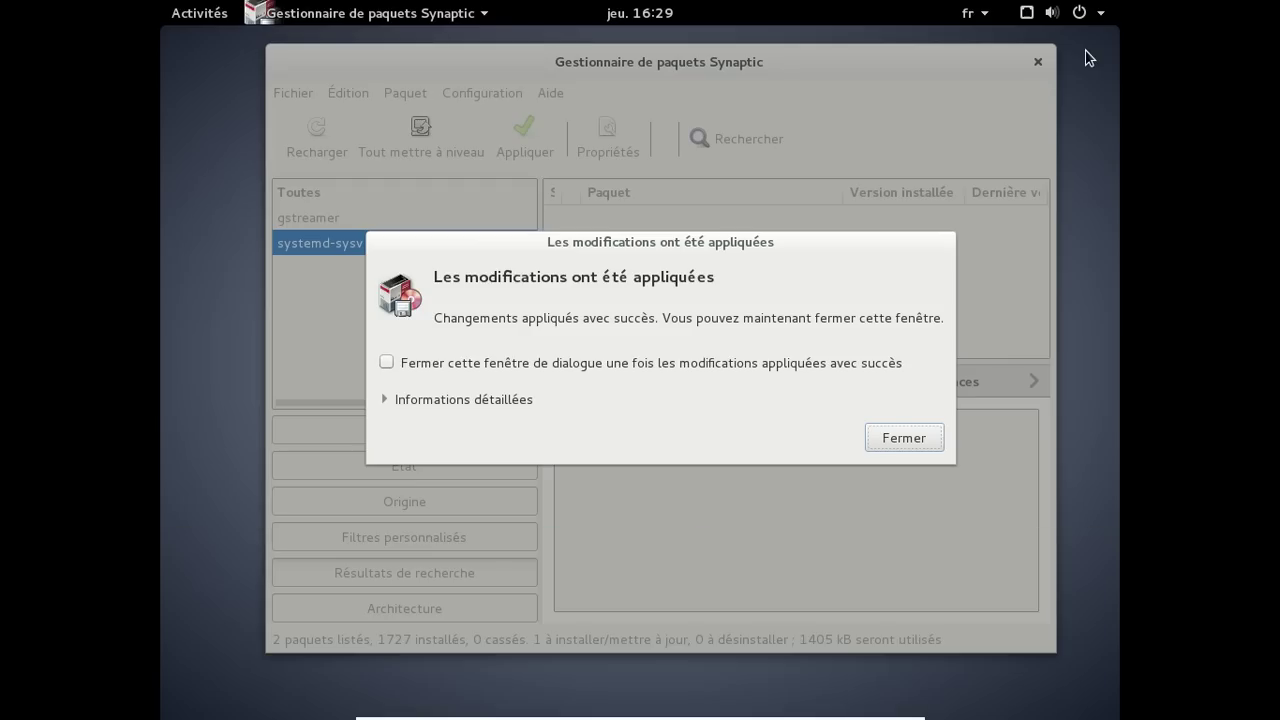
left_click(903, 438)
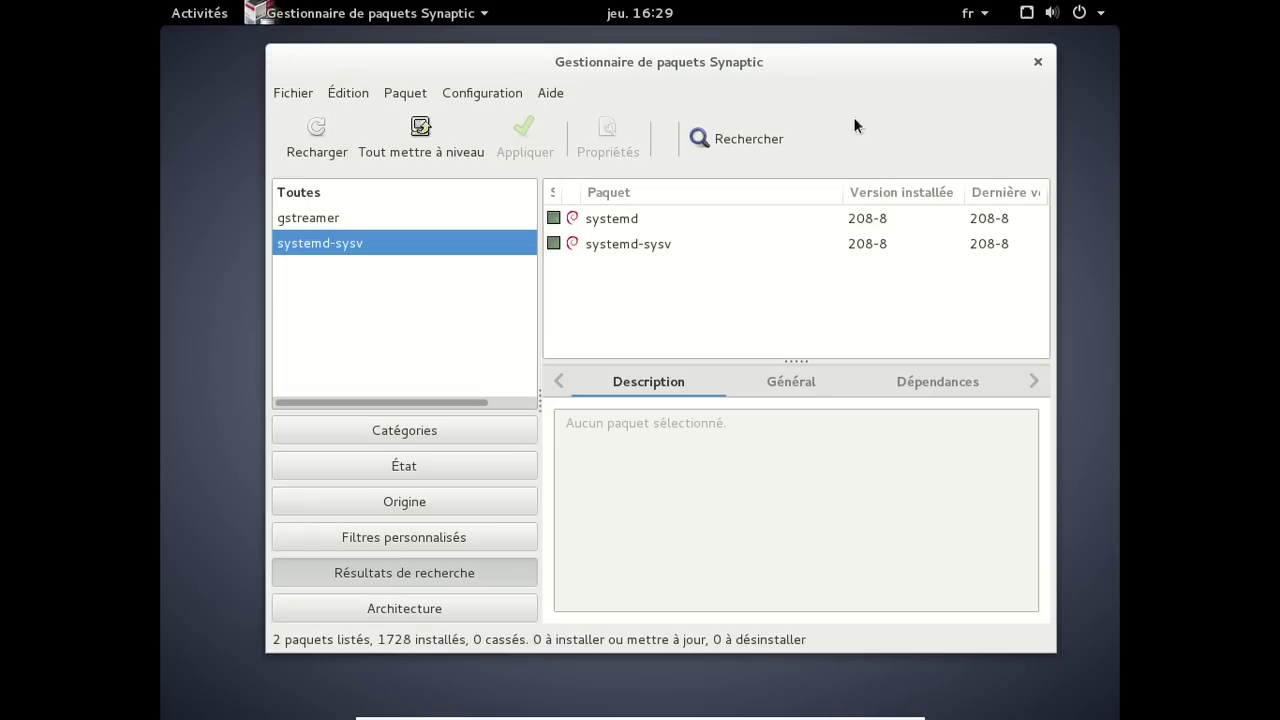
Close Synaptic and launch the Iceweasel browser through the desktop search
left_click(1040, 63)
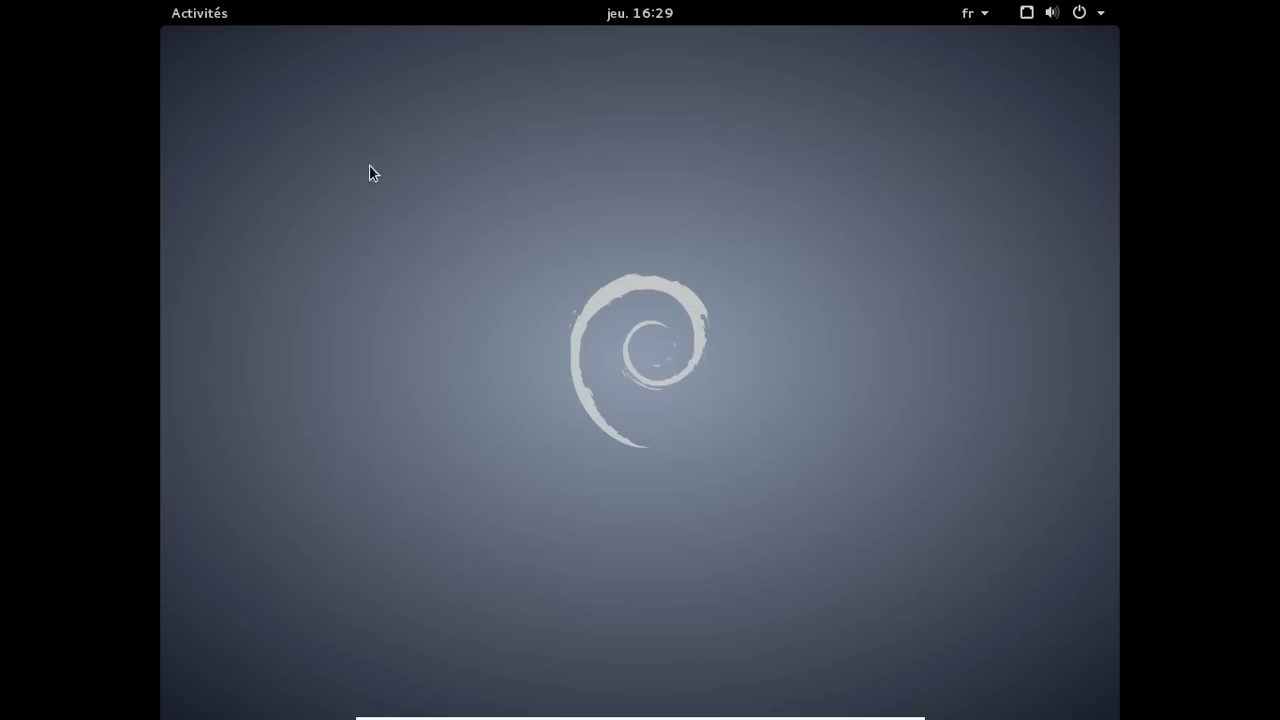
left_click(222, 18)
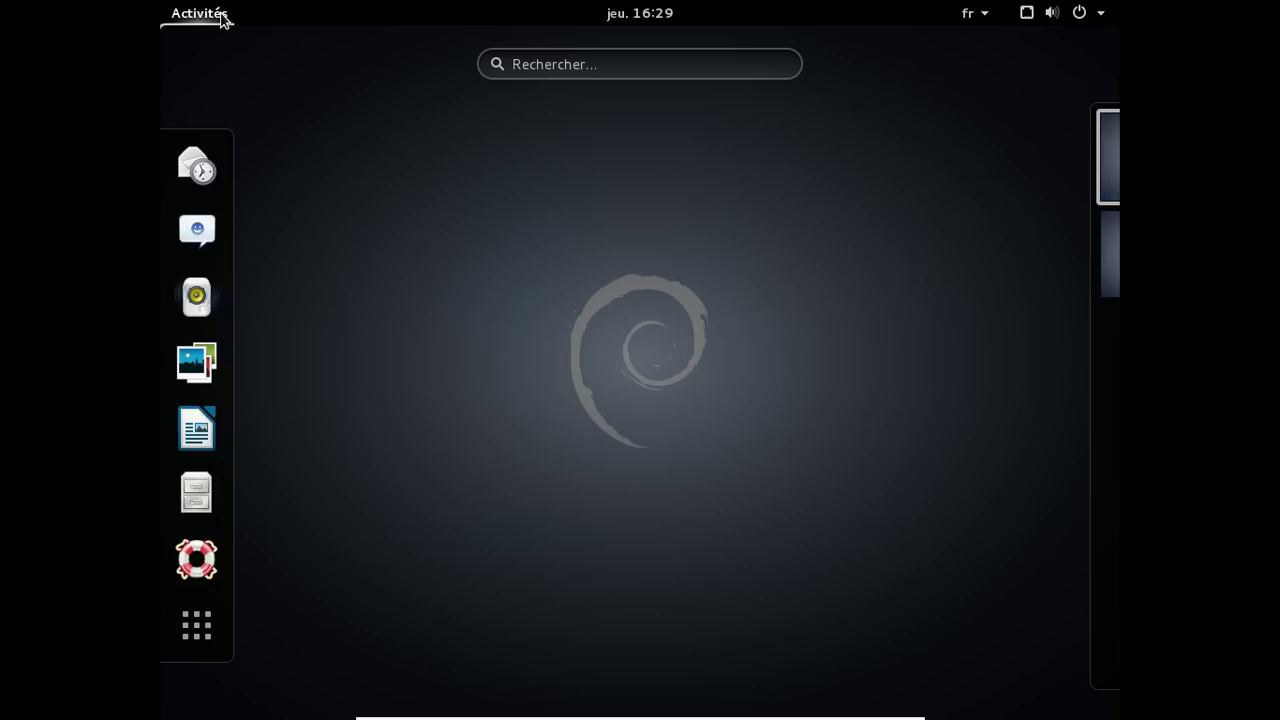
left_click(617, 68)
type("ce")
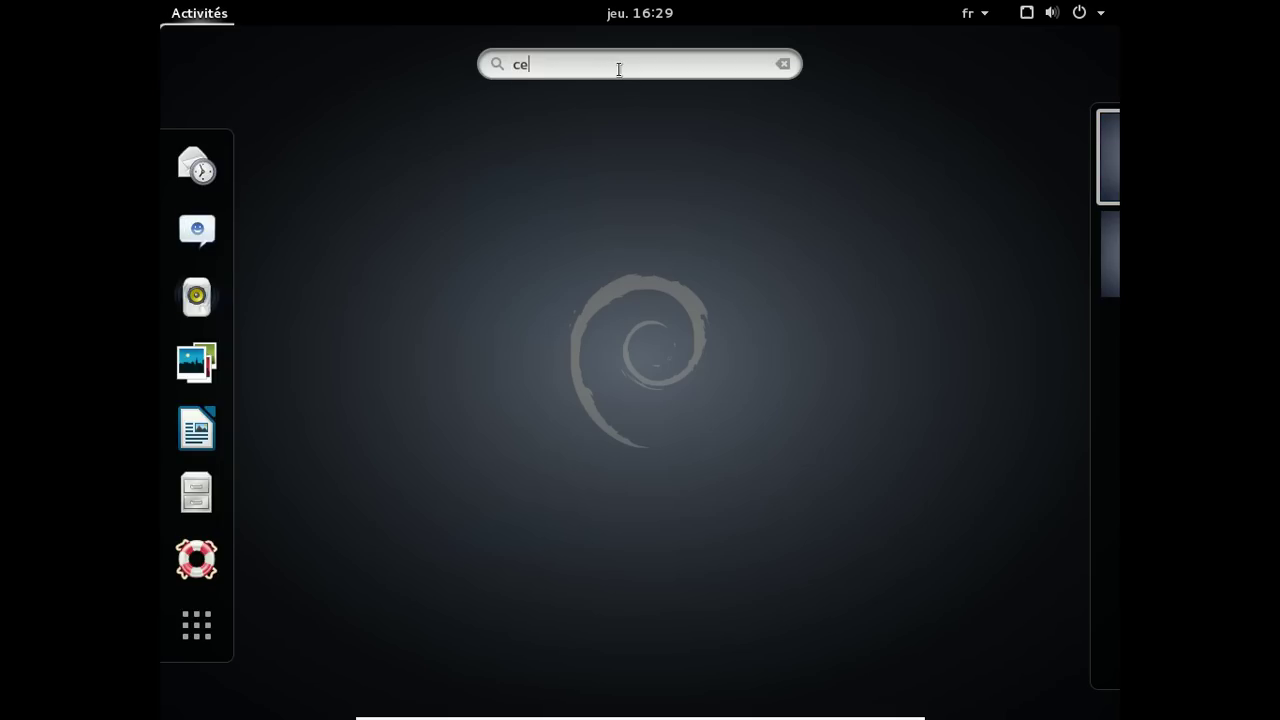
type("we")
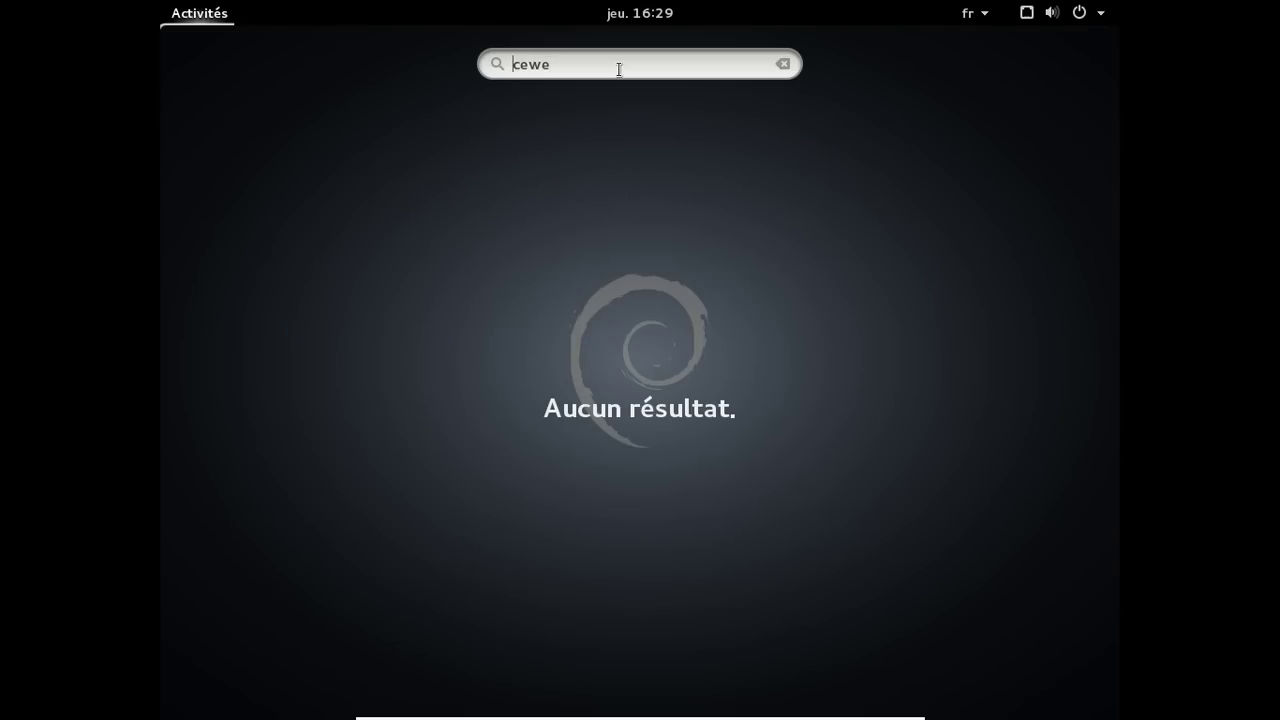
type("i")
left_click(620, 158)
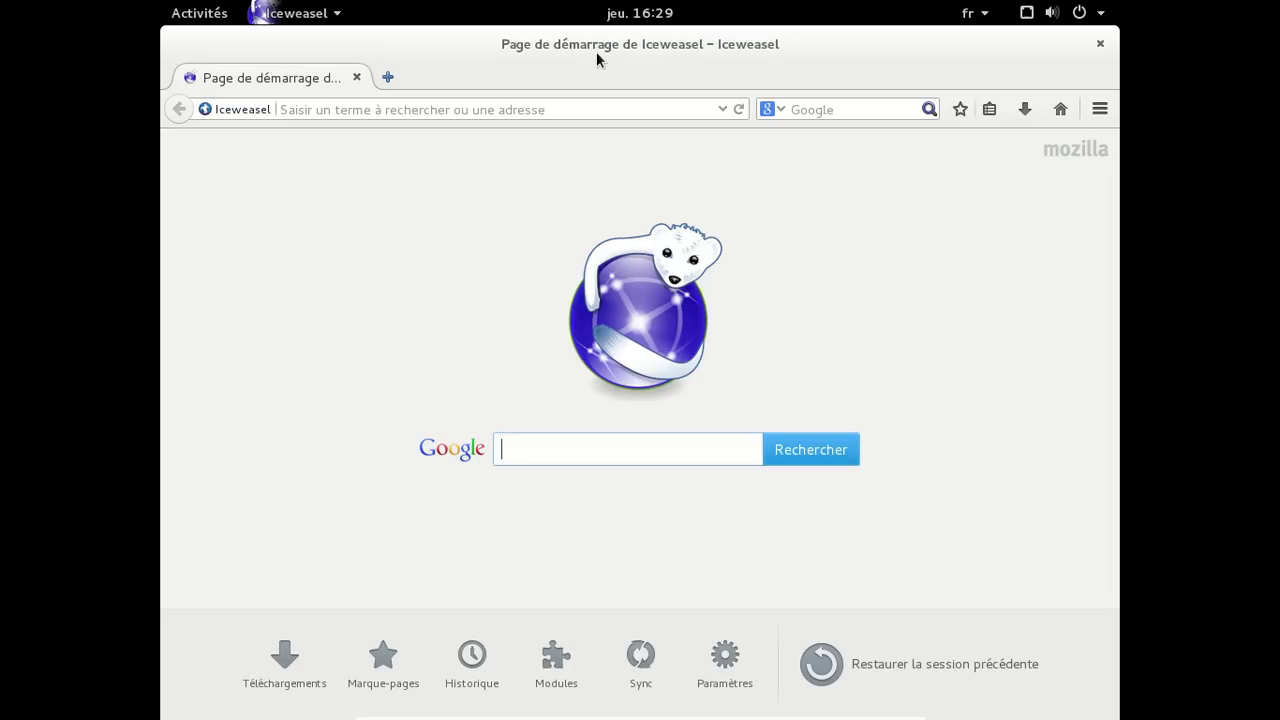
Restore the Iceweasel window to its smaller size and load bandcamp.com
double_click(596, 51)
left_click(512, 138)
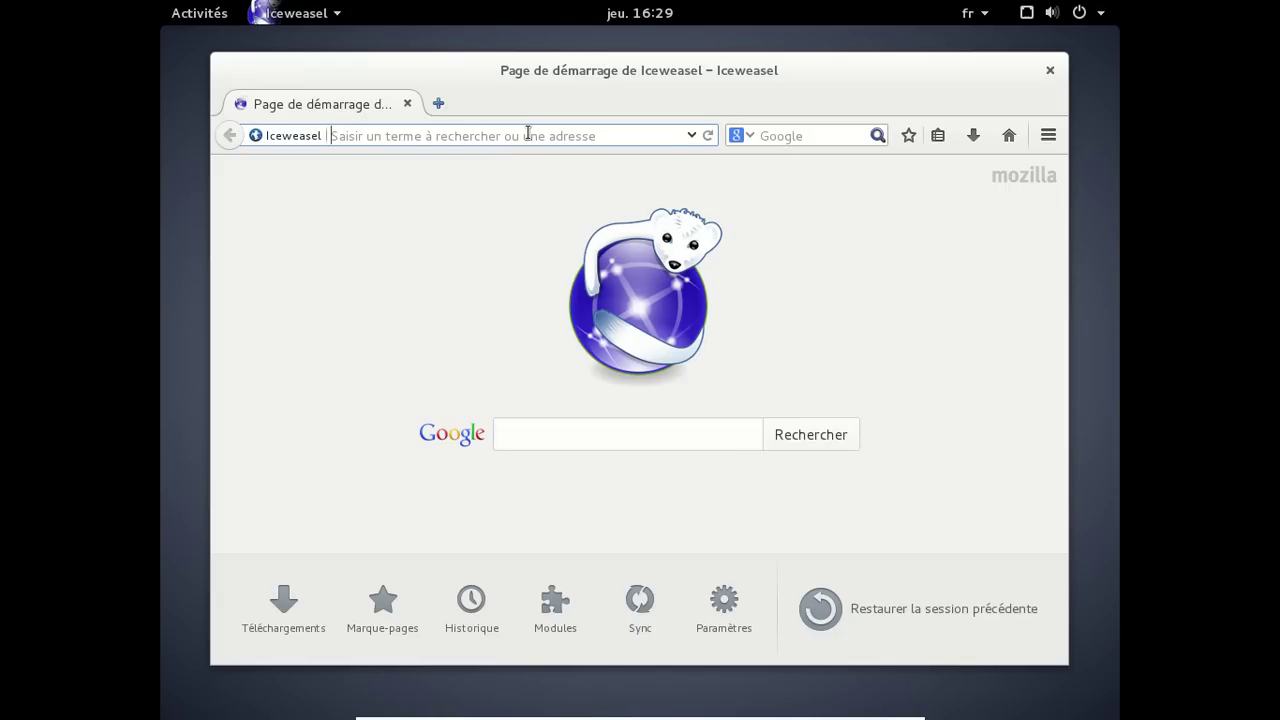
type("bandcamp.c")
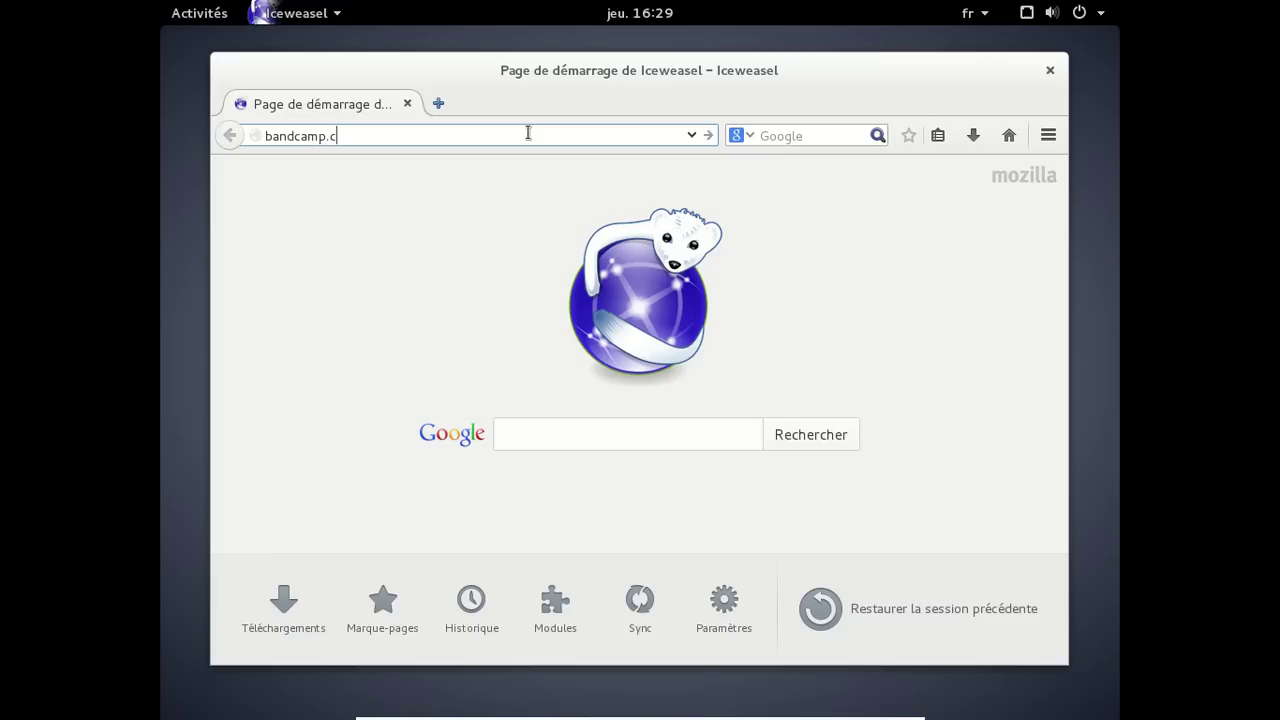
type("om")
key("Return")
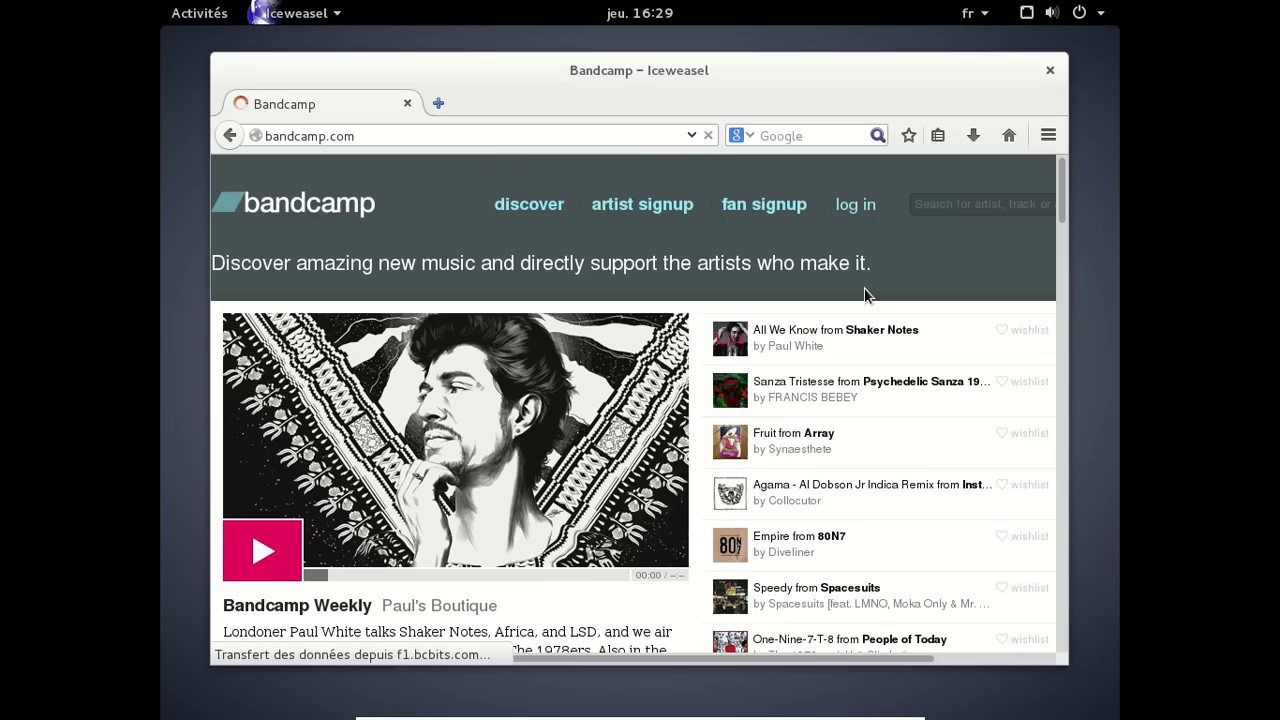
mouse_move(1060, 172)
left_mouse_down()
mouse_move(1060, 240)
mouse_move(1064, 166)
left_mouse_up()
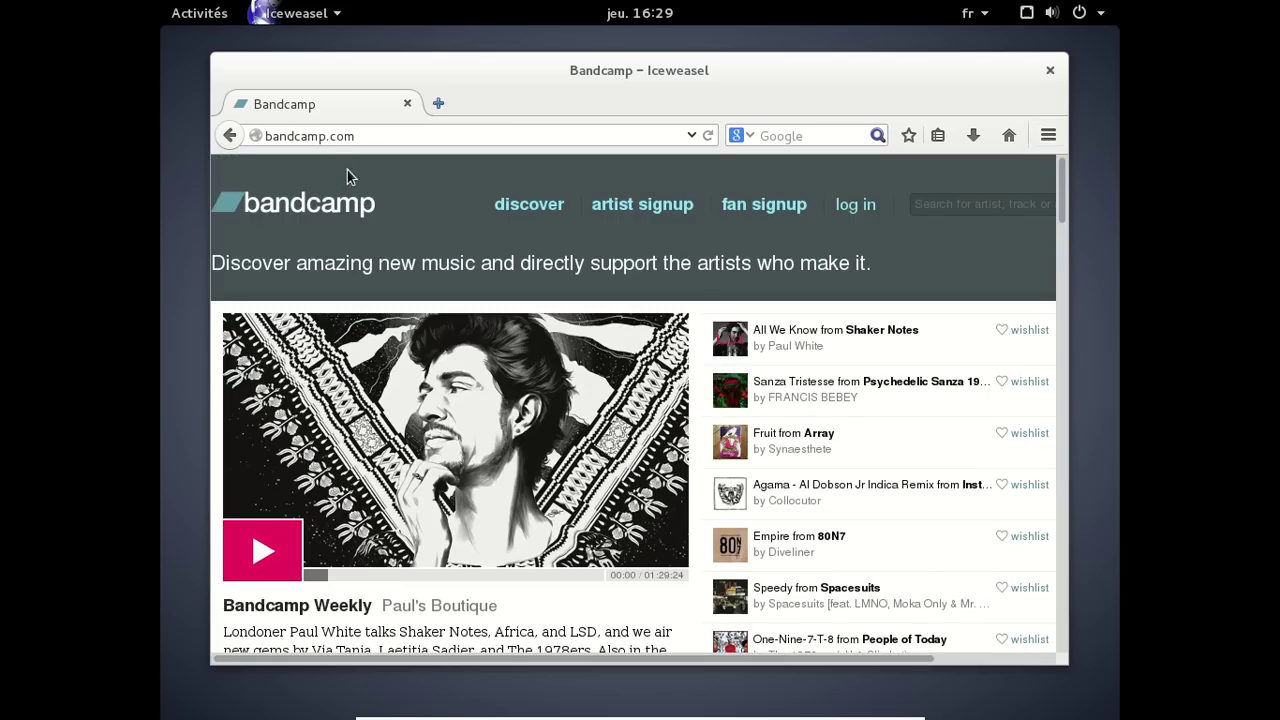
Load the artist page rogersubirana.bandcamp.com
left_click(265, 138)
type("rogersub")
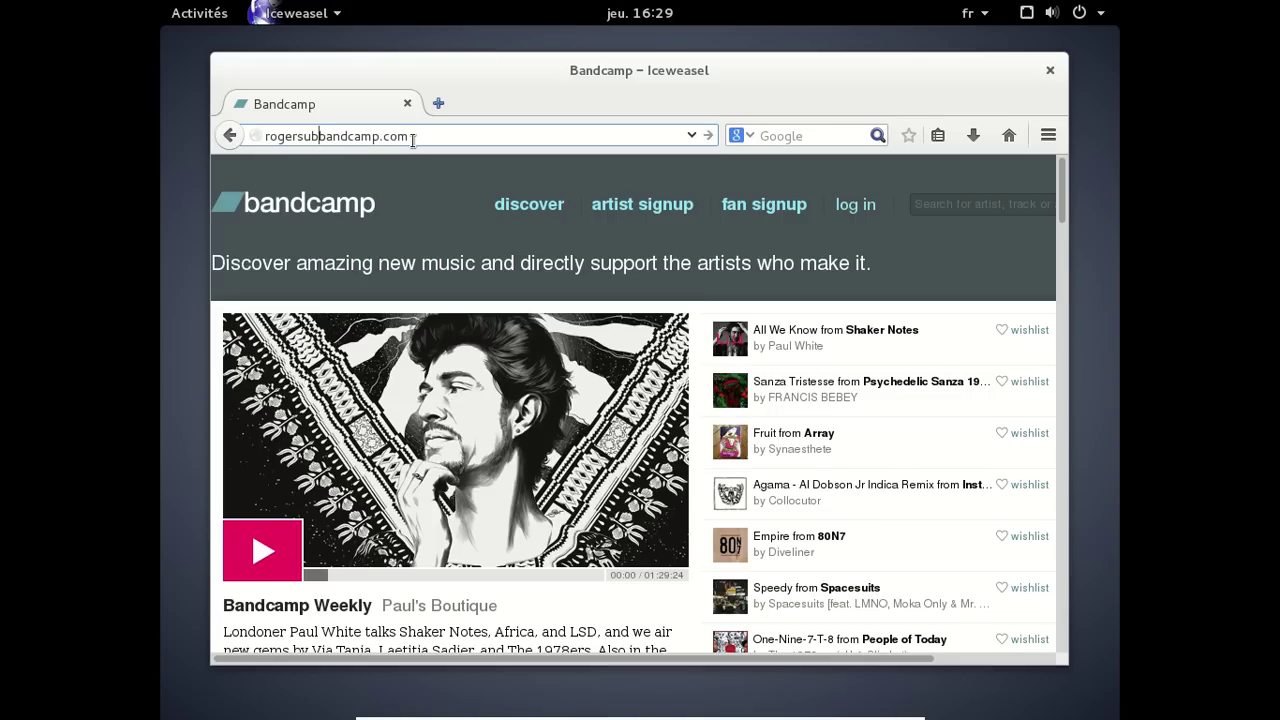
type("irana")
type(".com")
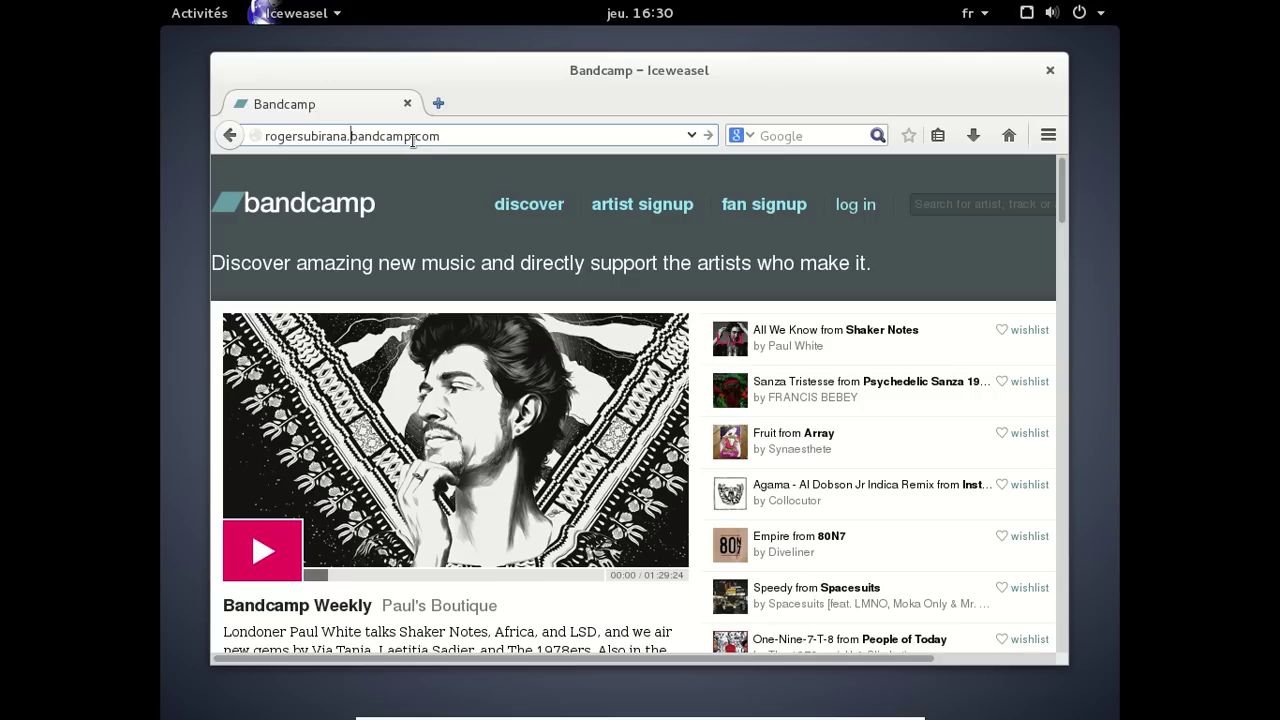
key("BackSpace")
key("BackSpace")
key("BackSpace")
key("Return")
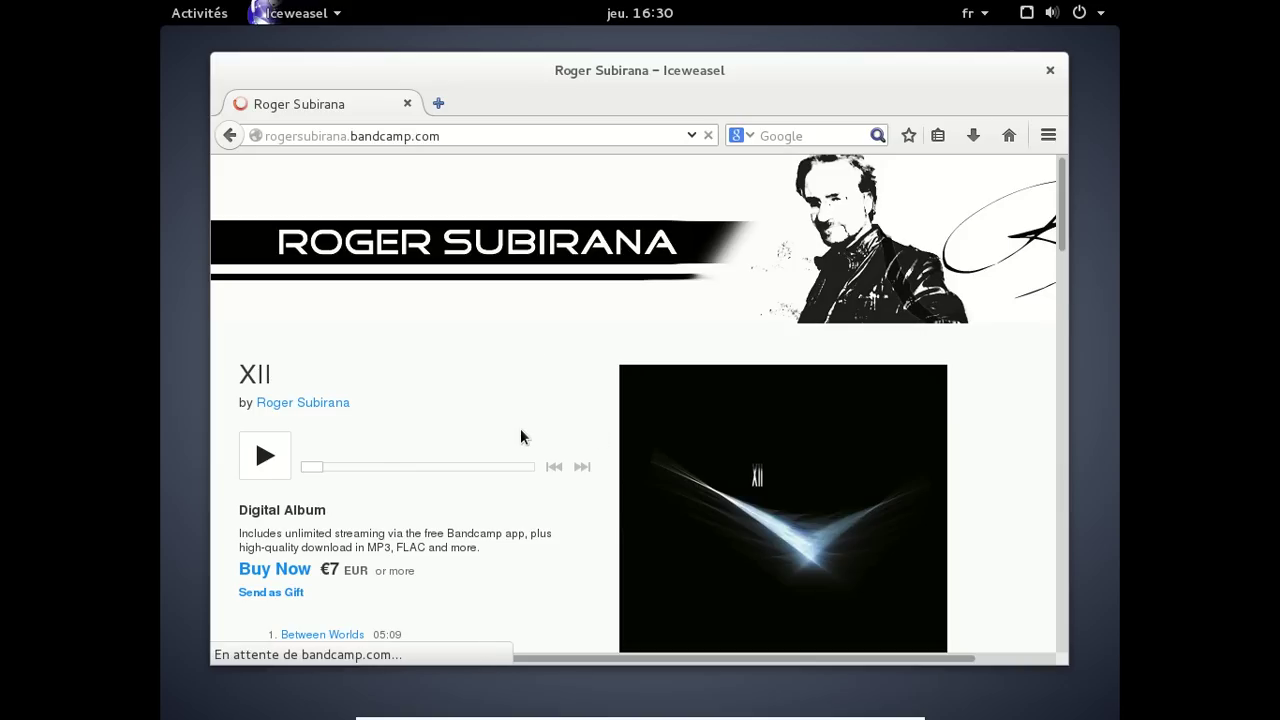
Examine the XII album page, including its track list, description and licence, and return to its beginning
scroll(520, 432, "down", 10)
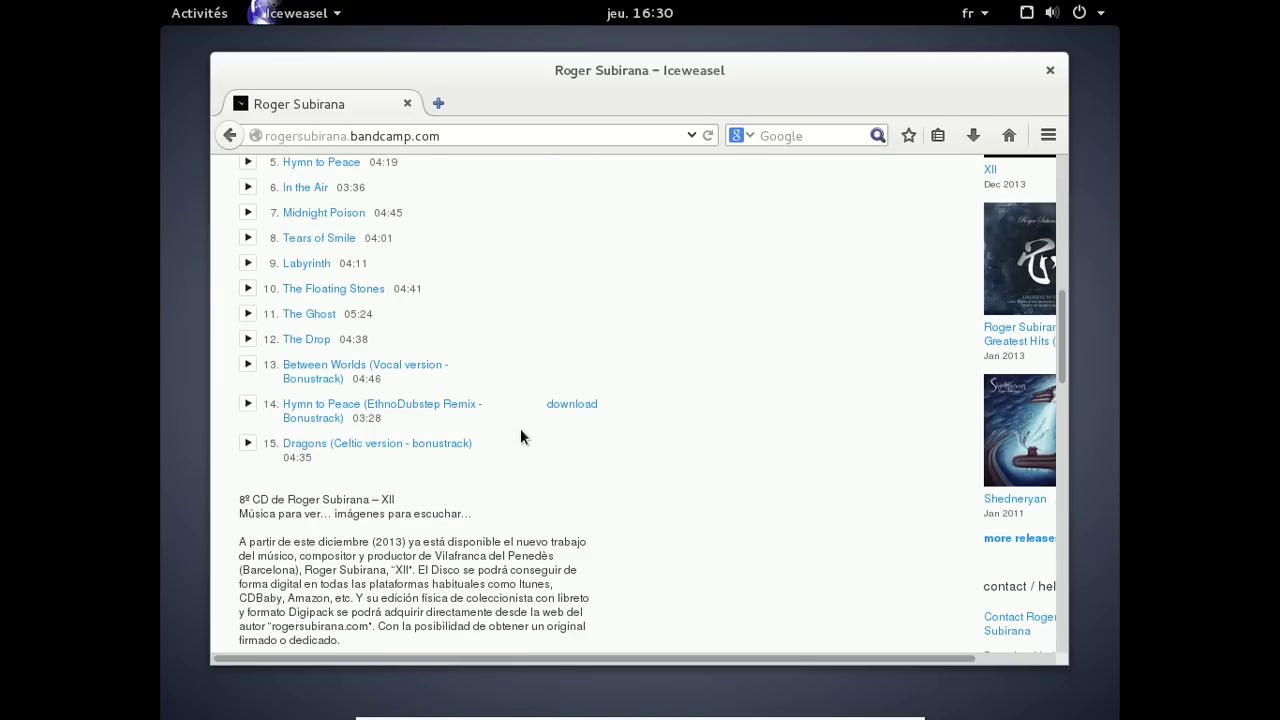
scroll(520, 428, "down", 10)
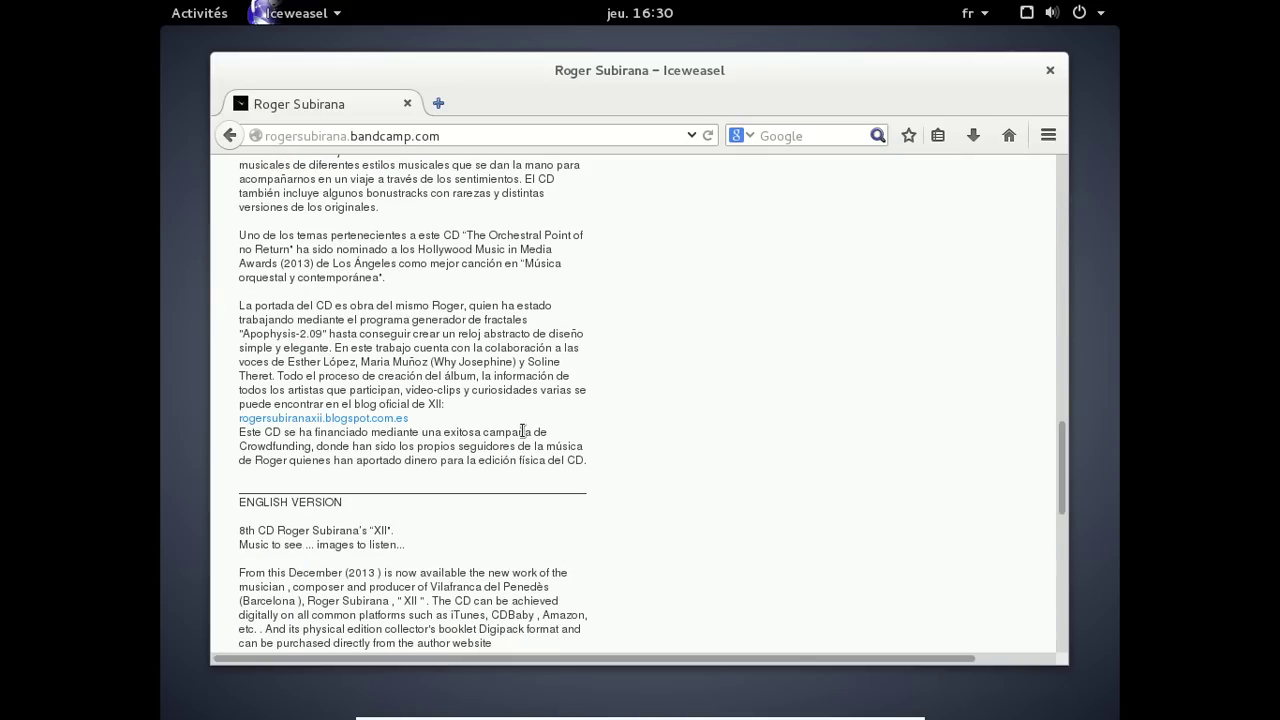
scroll(522, 431, "down", 5)
scroll(522, 431, "up", 10)
scroll(520, 435, "down", 3)
scroll(520, 435, "down", 10)
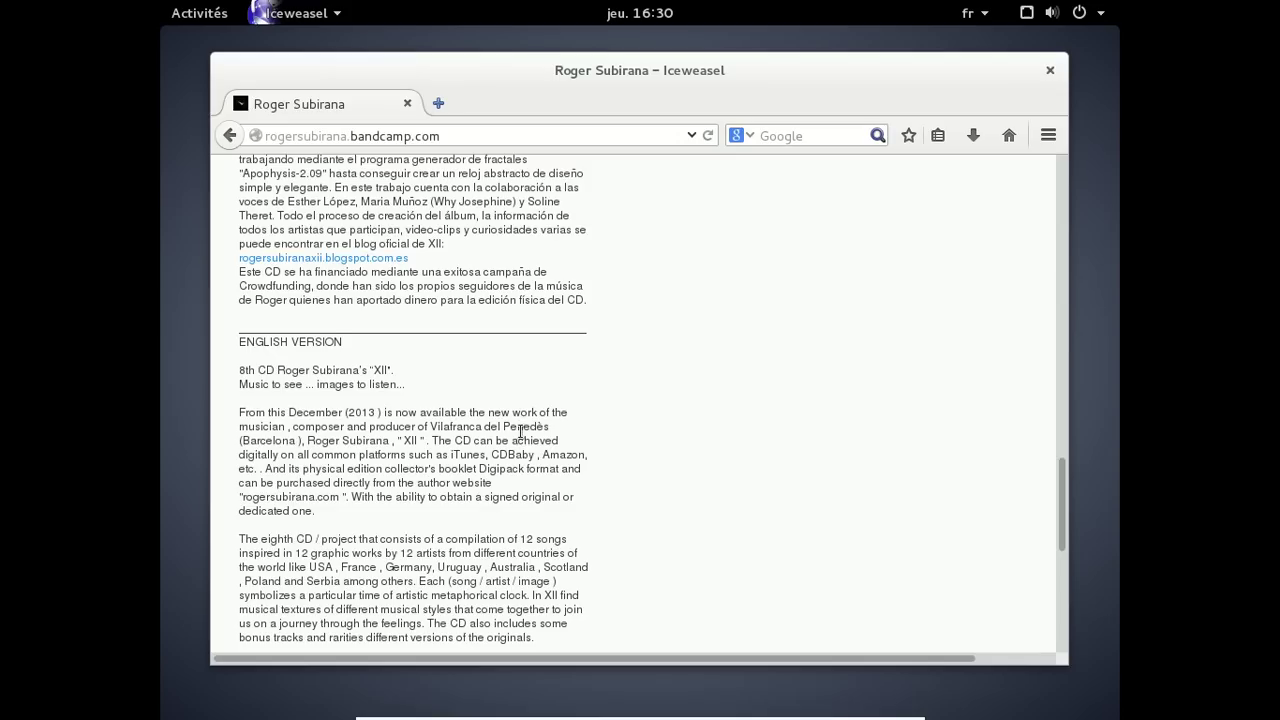
scroll(520, 431, "down", 5)
scroll(520, 431, "down", 3)
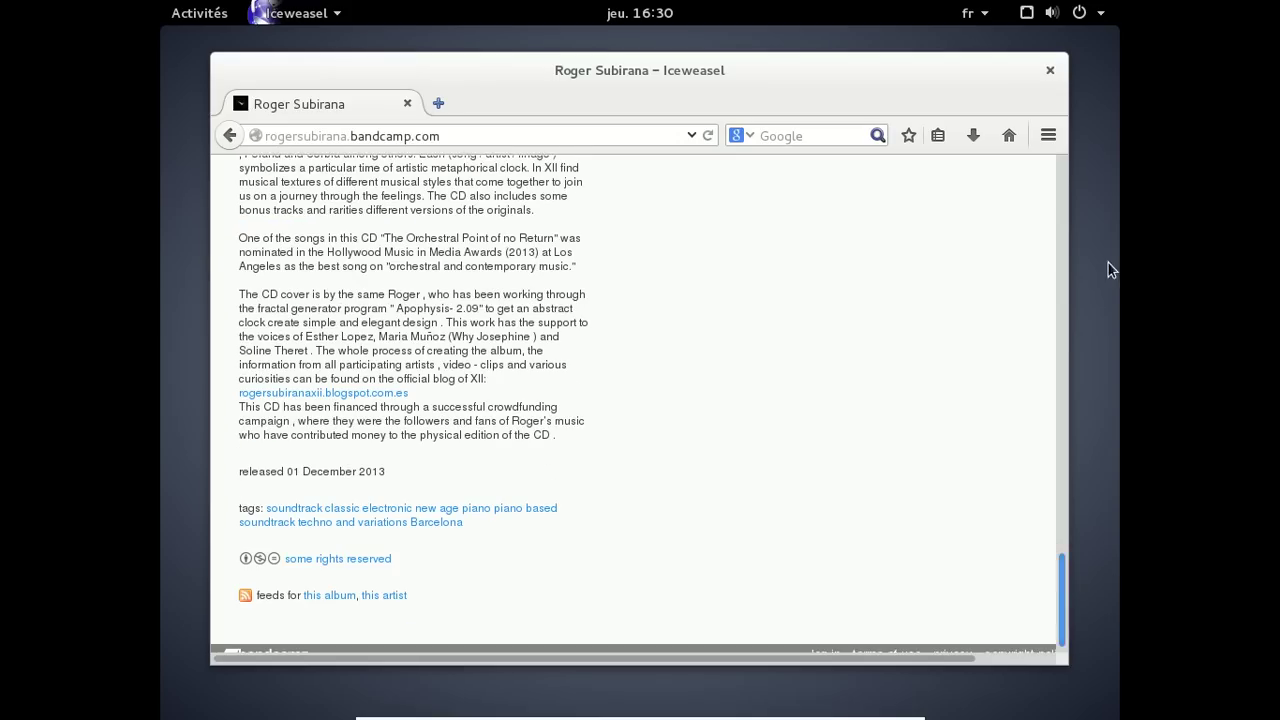
key("Home")
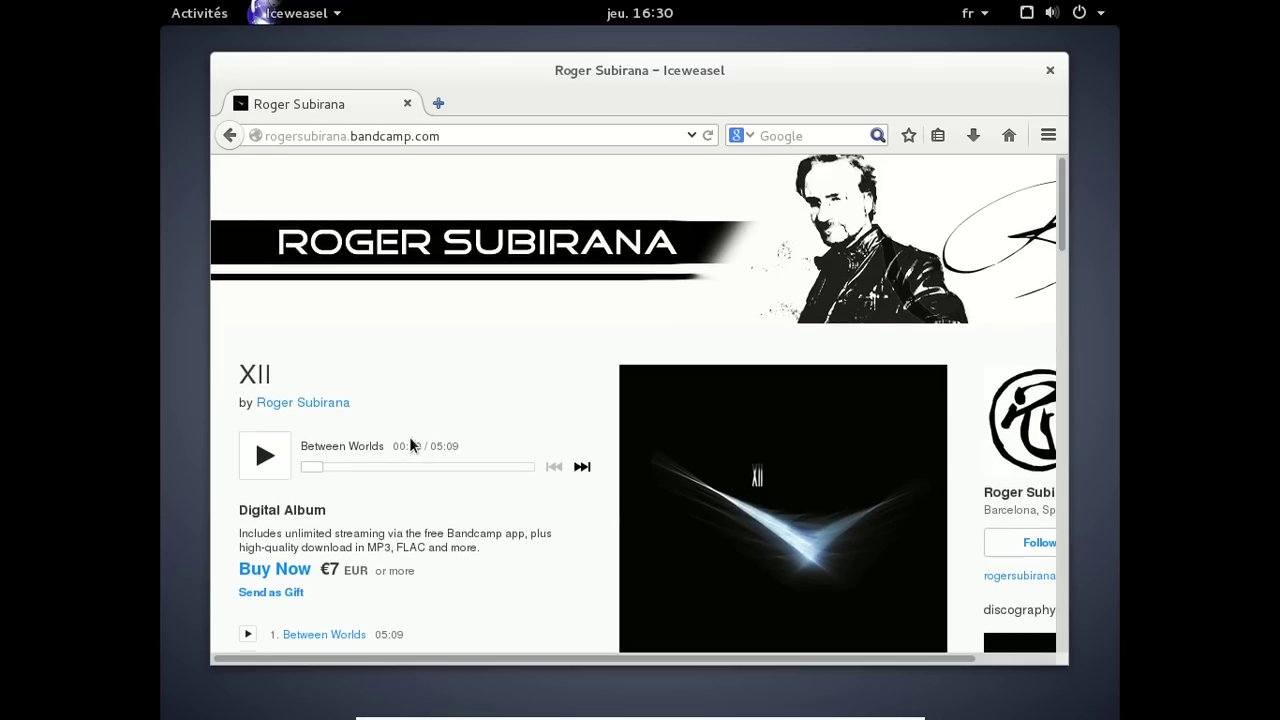
Play the track Between Worlds, skip ahead to about its middle and pause it
left_click(248, 634)
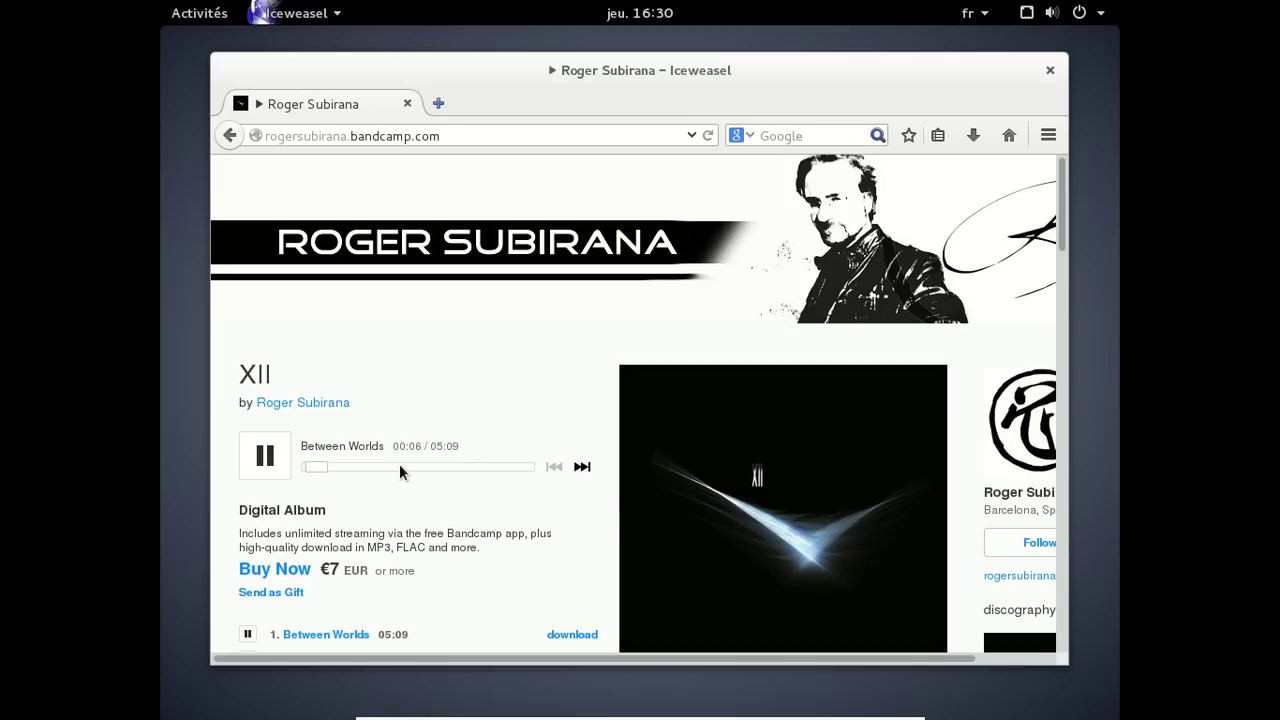
left_click_drag(333, 465, 401, 467)
left_click(268, 474)
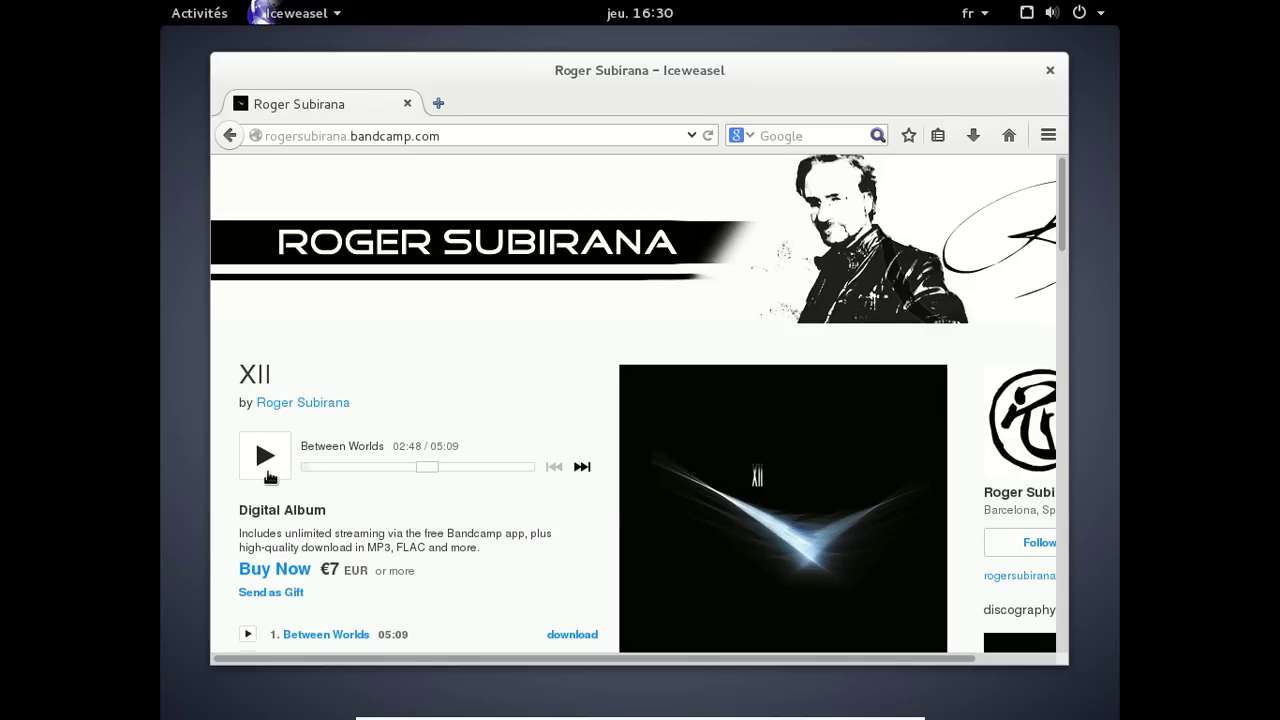
Open youtube.com in a new browser tab
left_click(438, 104)
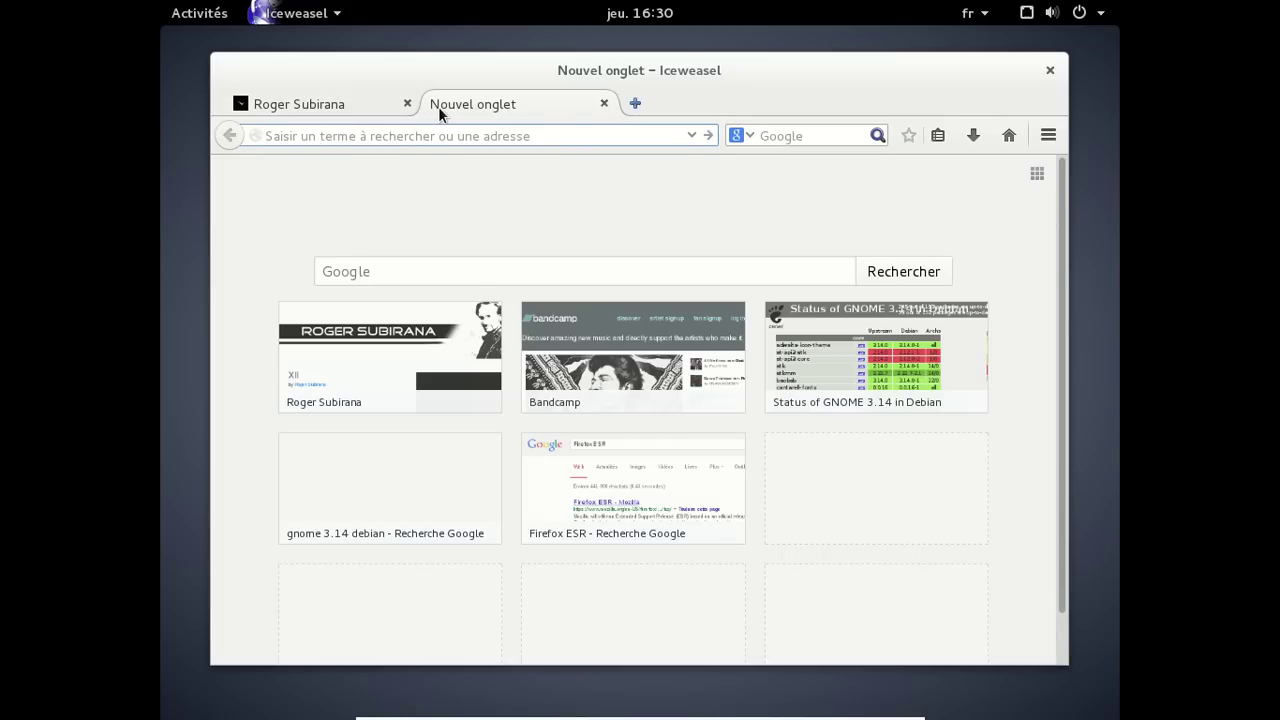
type("youtube.")
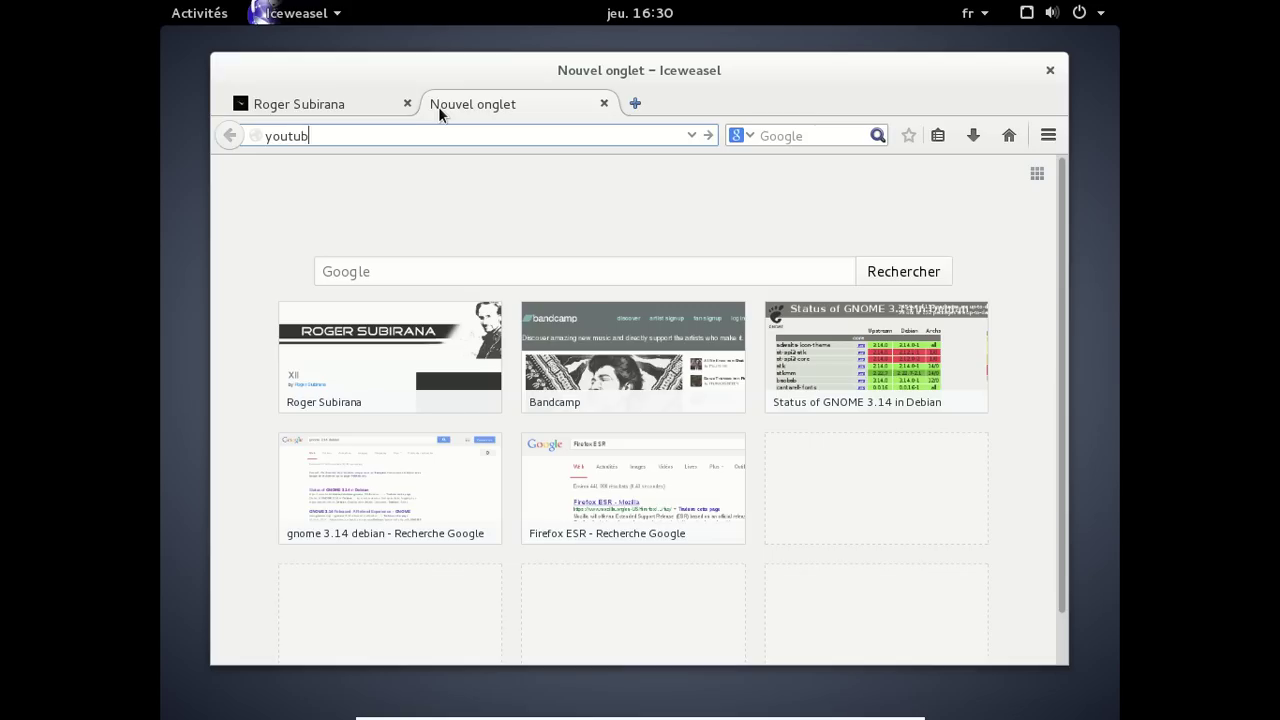
type("com")
key("Return")
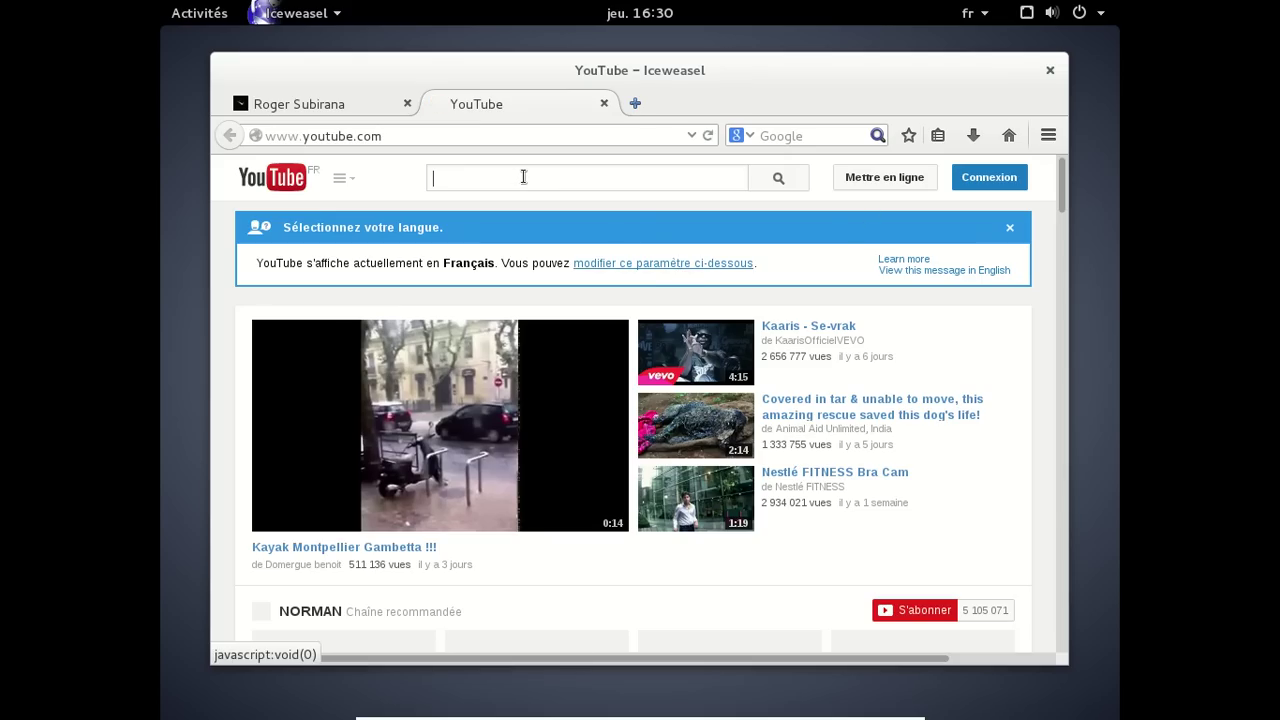
Search YouTube for windows 10 technical preview, using the suggested query
type("windows ")
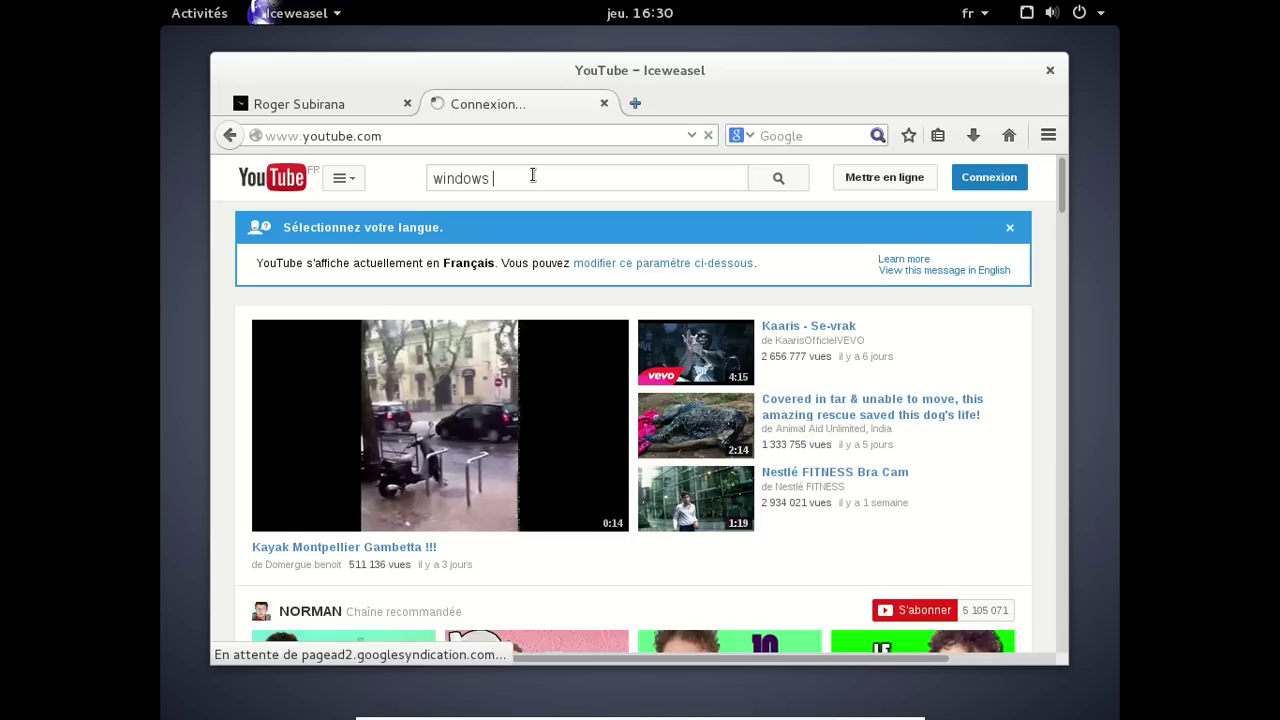
type("10")
key("Down")
key("Down")
key("Down")
key("Return")
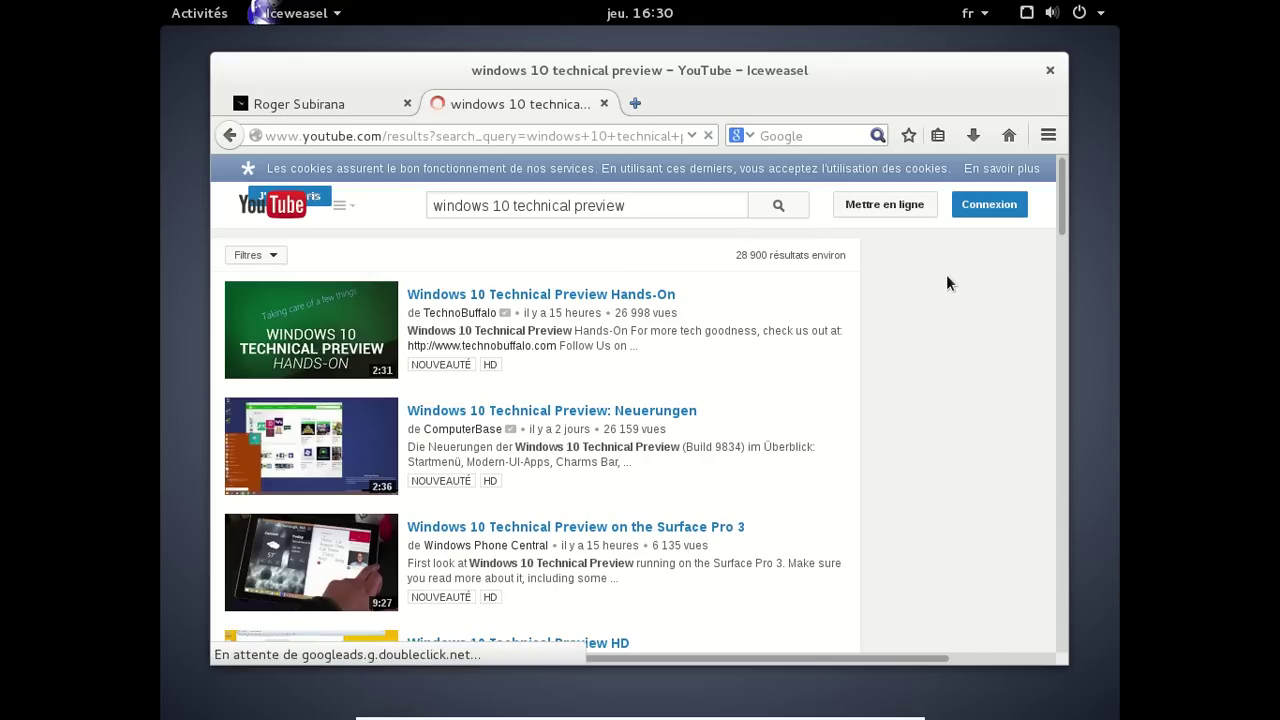
Refine the YouTube search by adding the video author's full name to the query
left_click(644, 206)
type("frederic bezies")
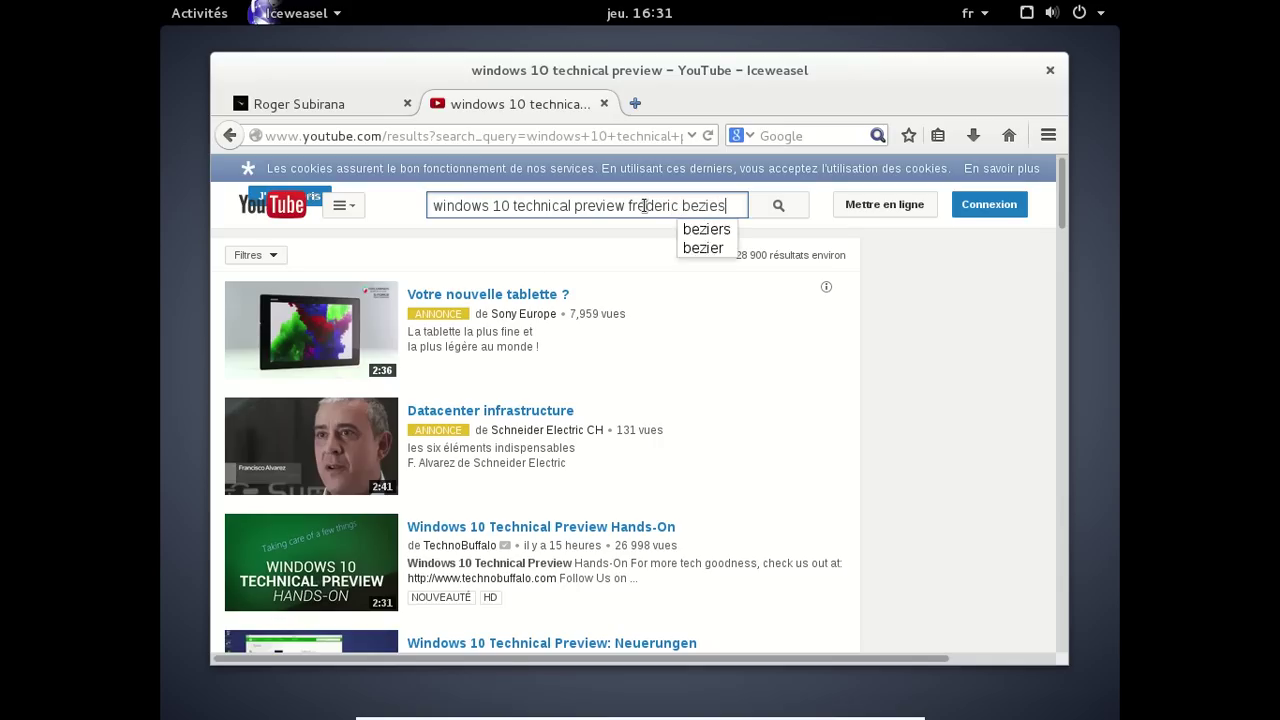
key("Return")
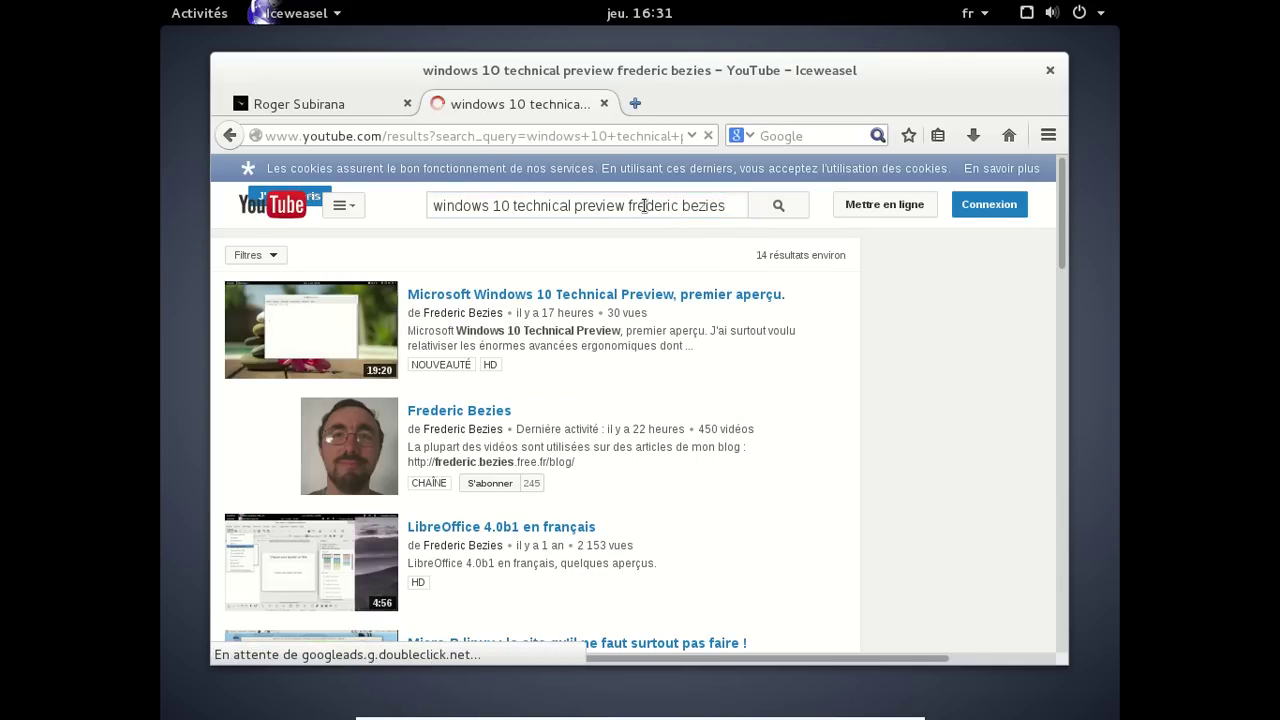
Open the video "Microsoft Windows 10 Technical Preview, premier aperçu." and permanently decline the Flash plugin installation request
left_click(270, 320)
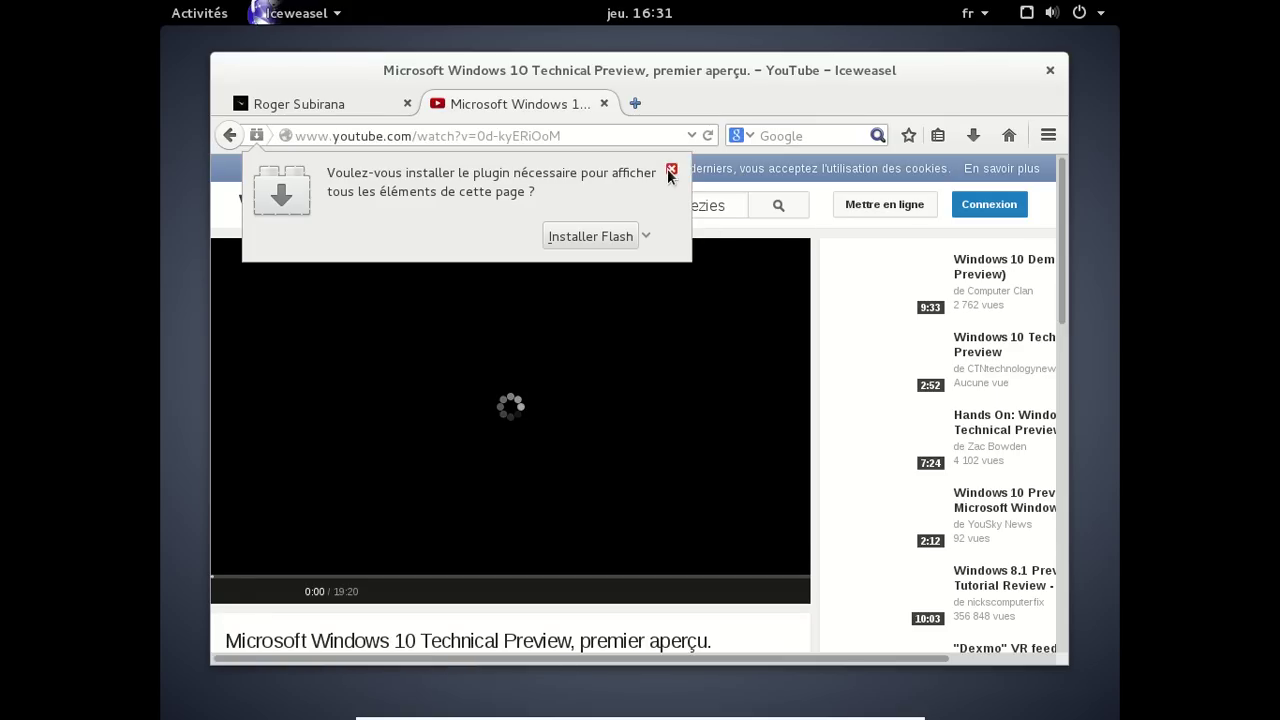
left_click(645, 236)
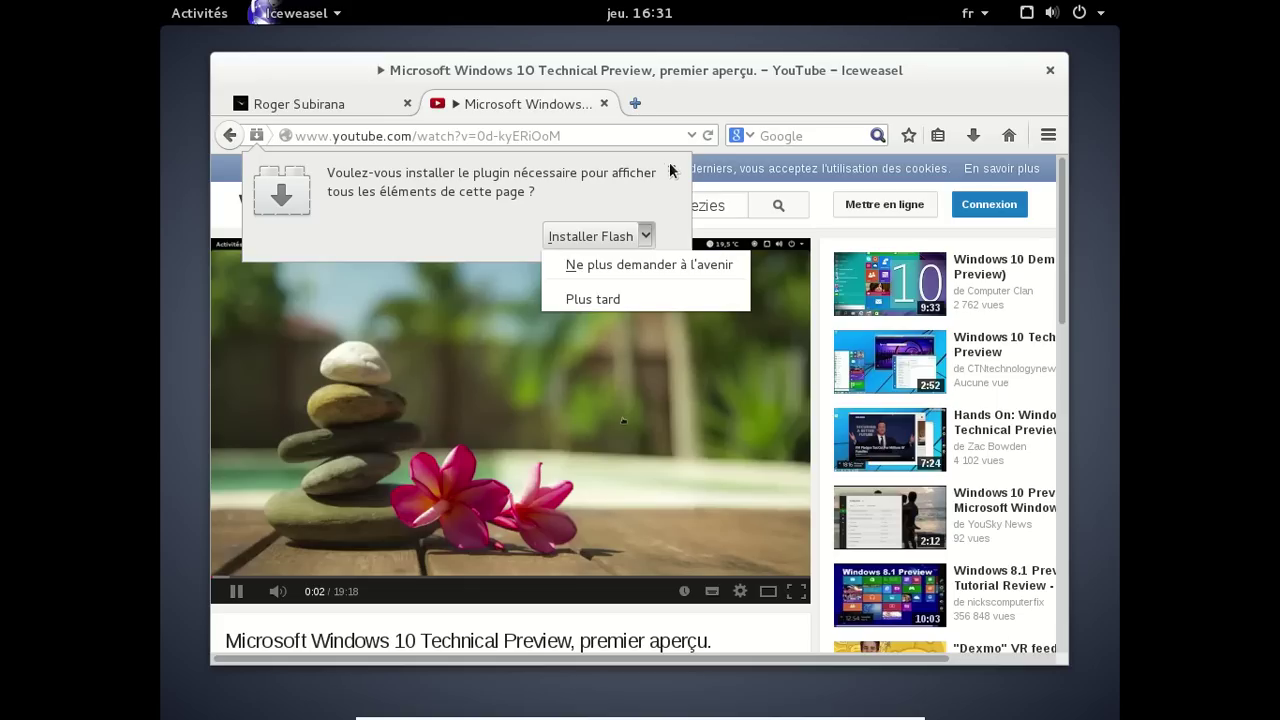
left_click(619, 264)
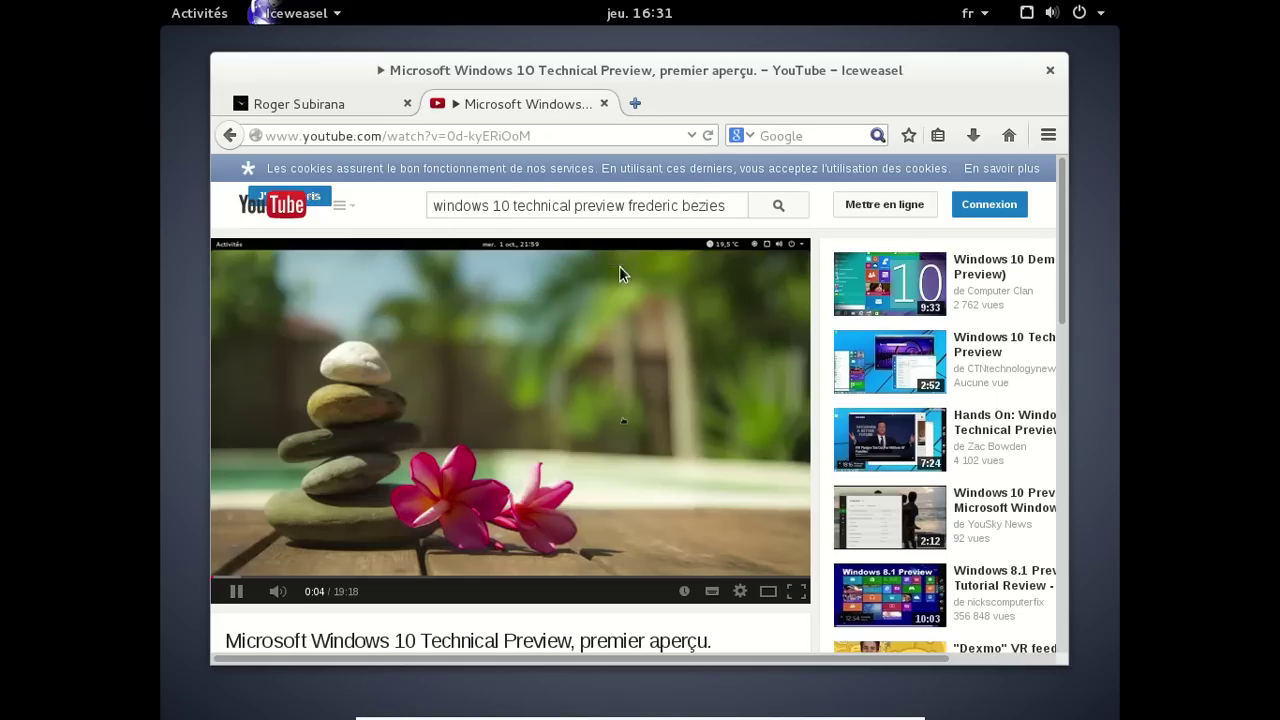
Pause the video, skip ahead to about 5:36 to test playback there, and pause it again
left_click(245, 591)
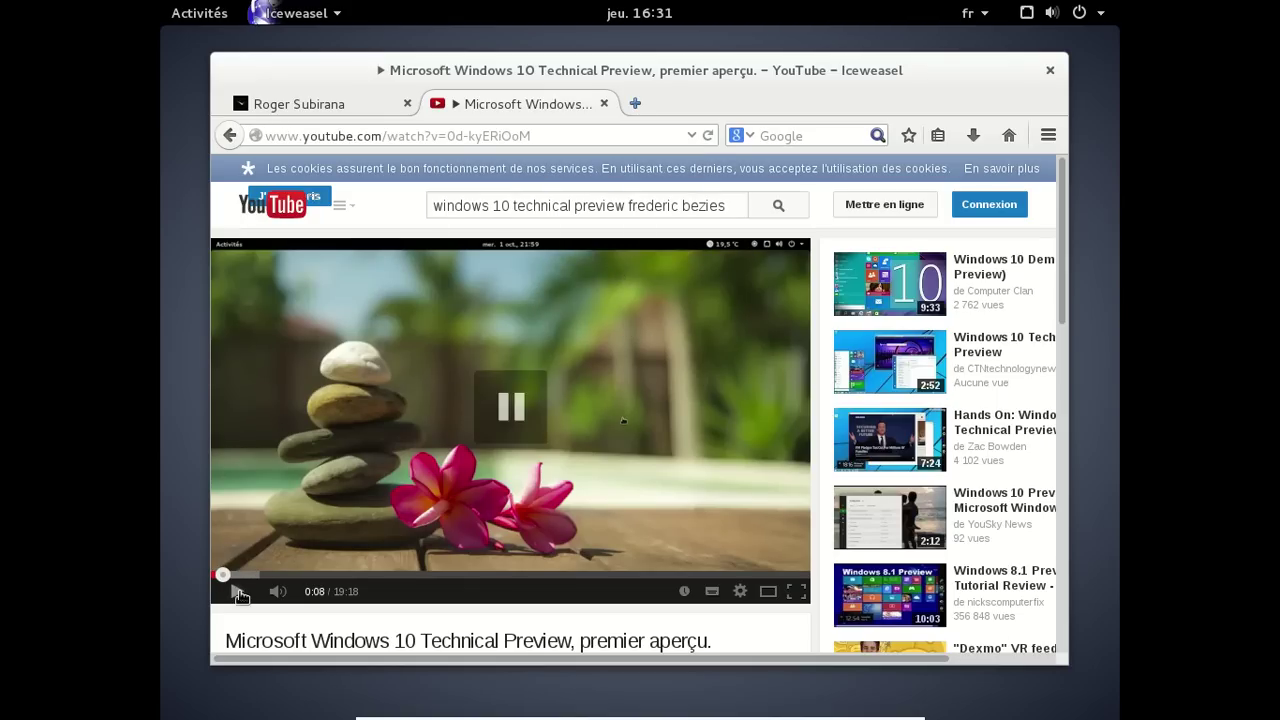
left_click(384, 574)
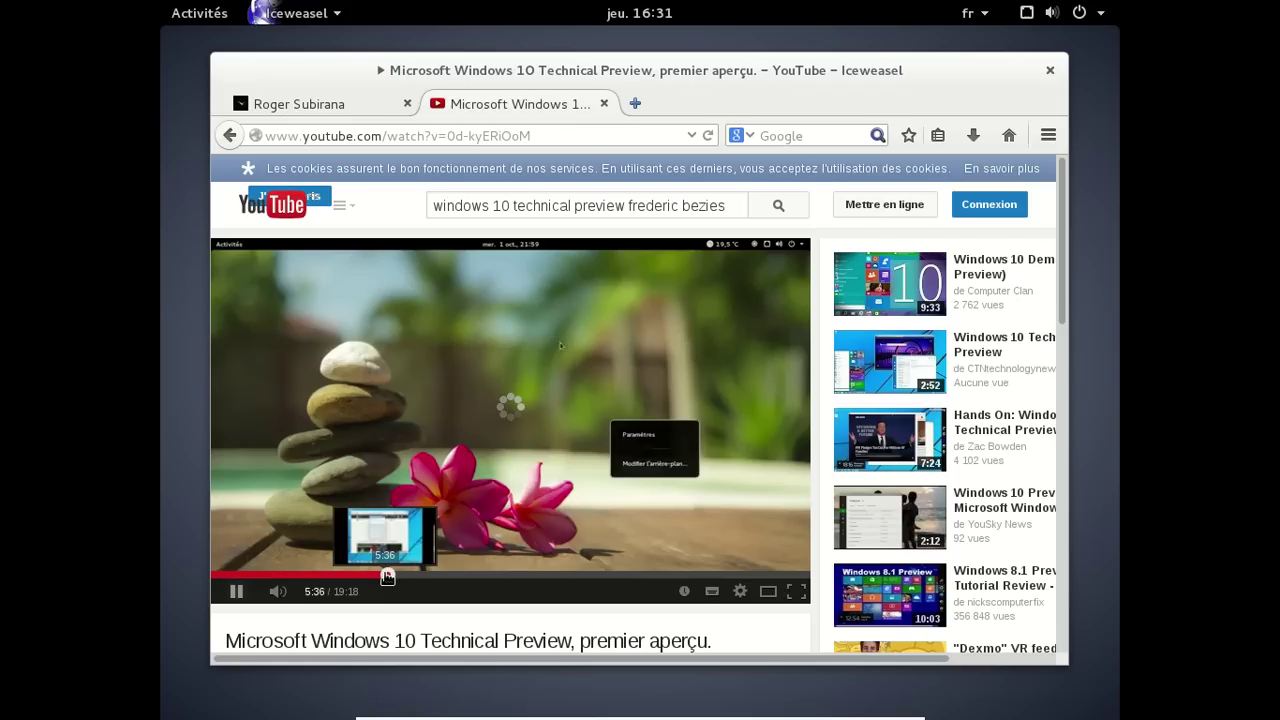
left_click(237, 591)
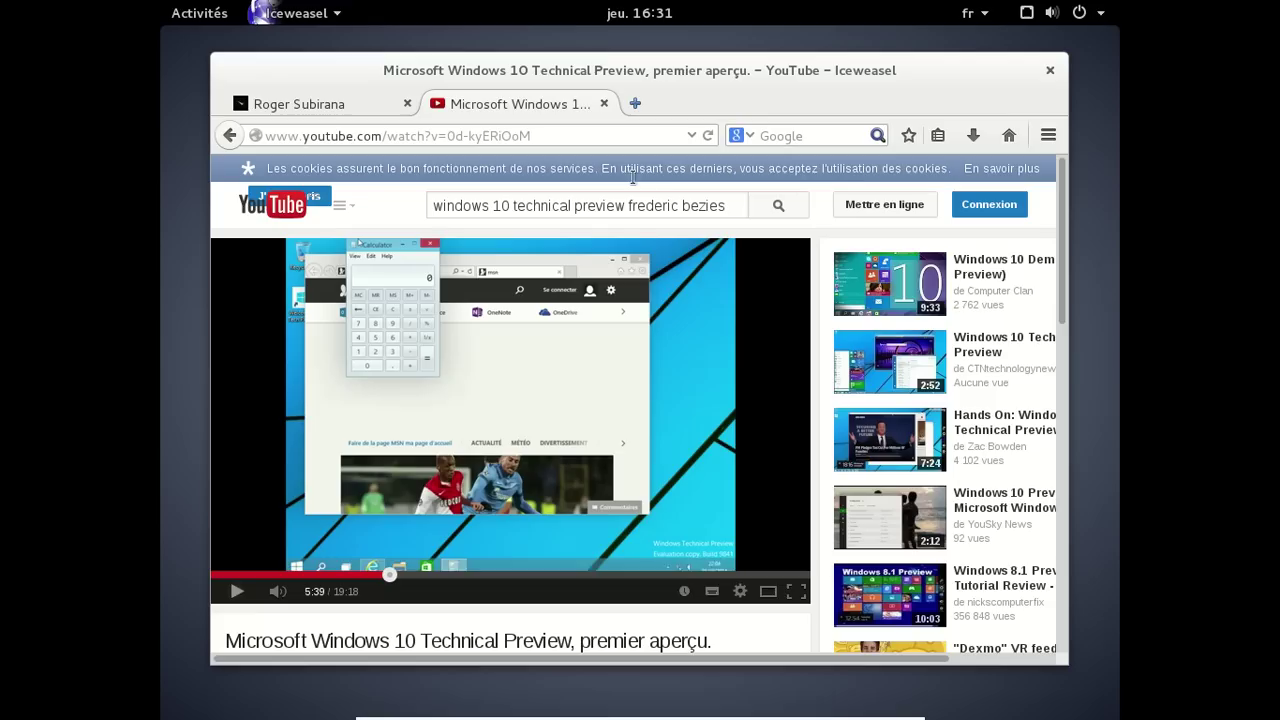
Close the YouTube tab and the Iceweasel window
left_click(604, 102)
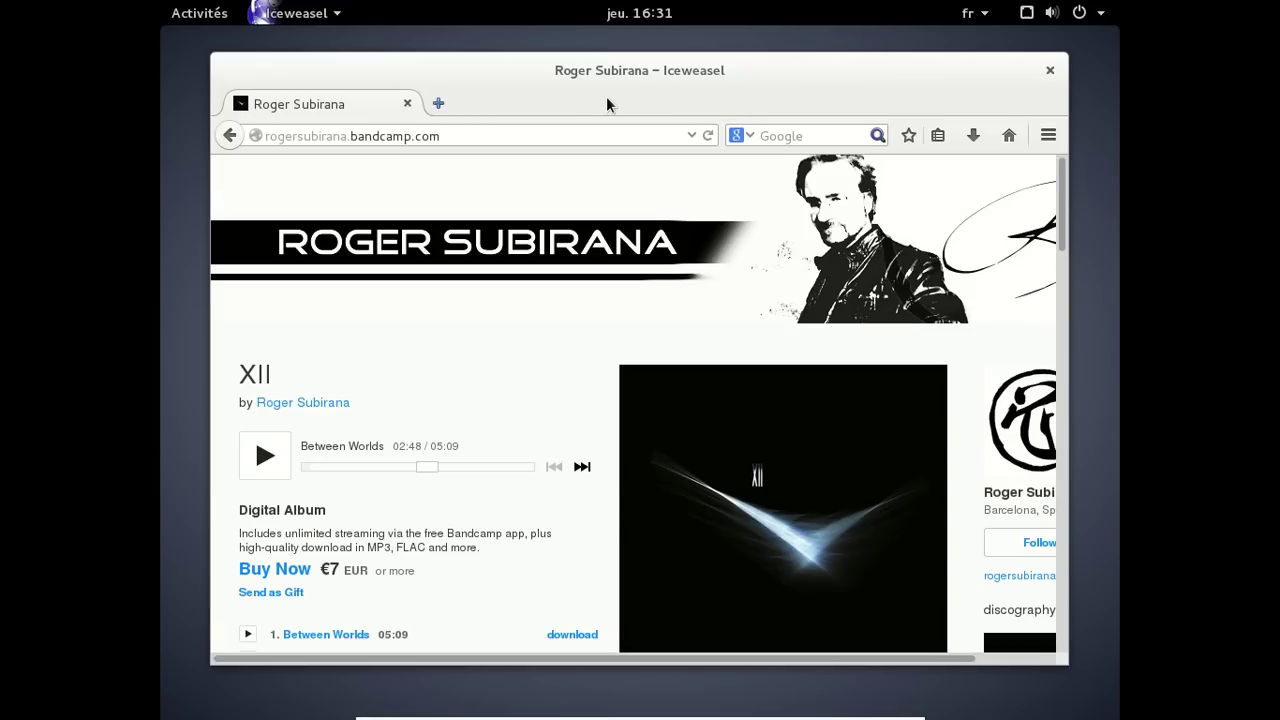
left_click(1047, 78)
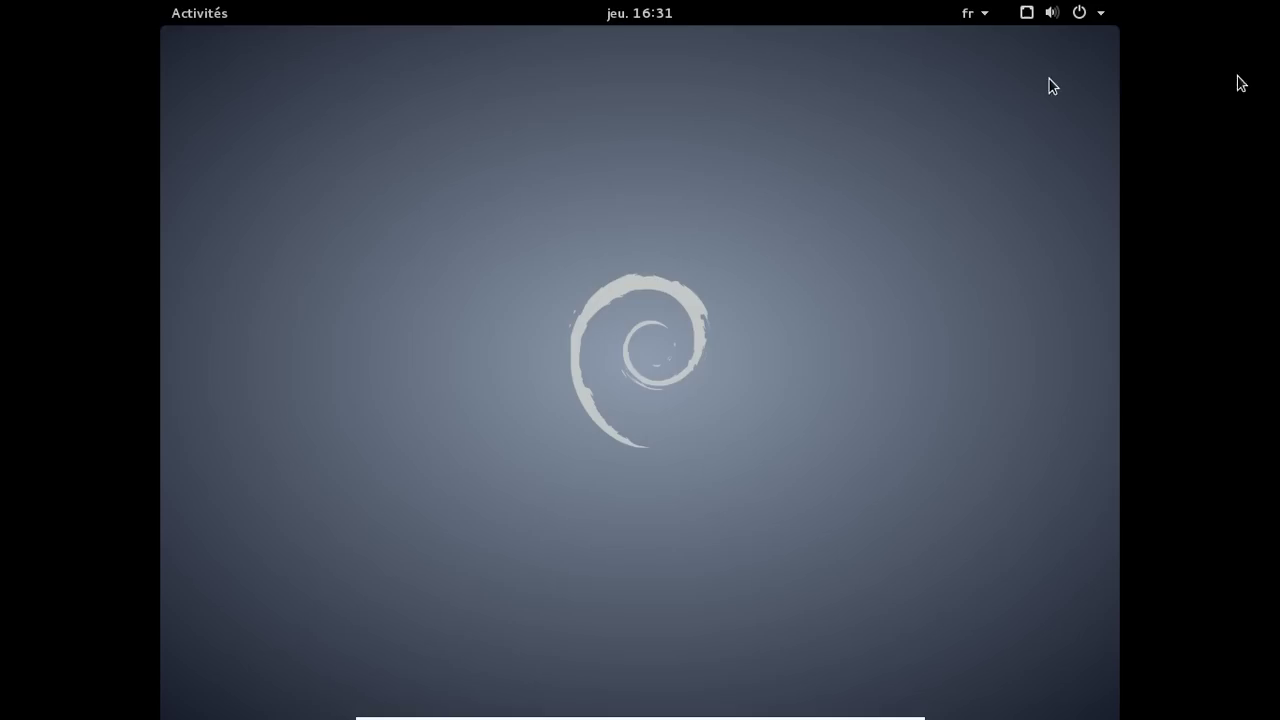
Shut down the Debian system from the desktop and confirm the power-off
left_click(235, 13)
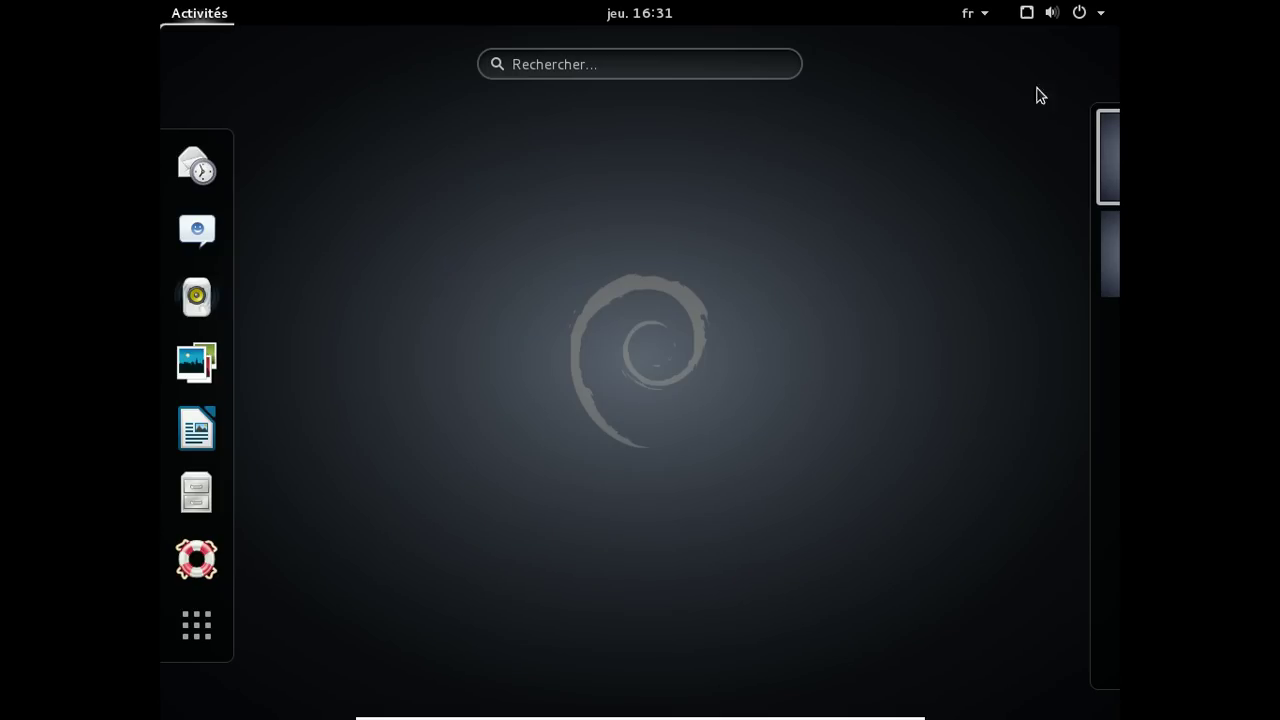
left_click(1083, 22)
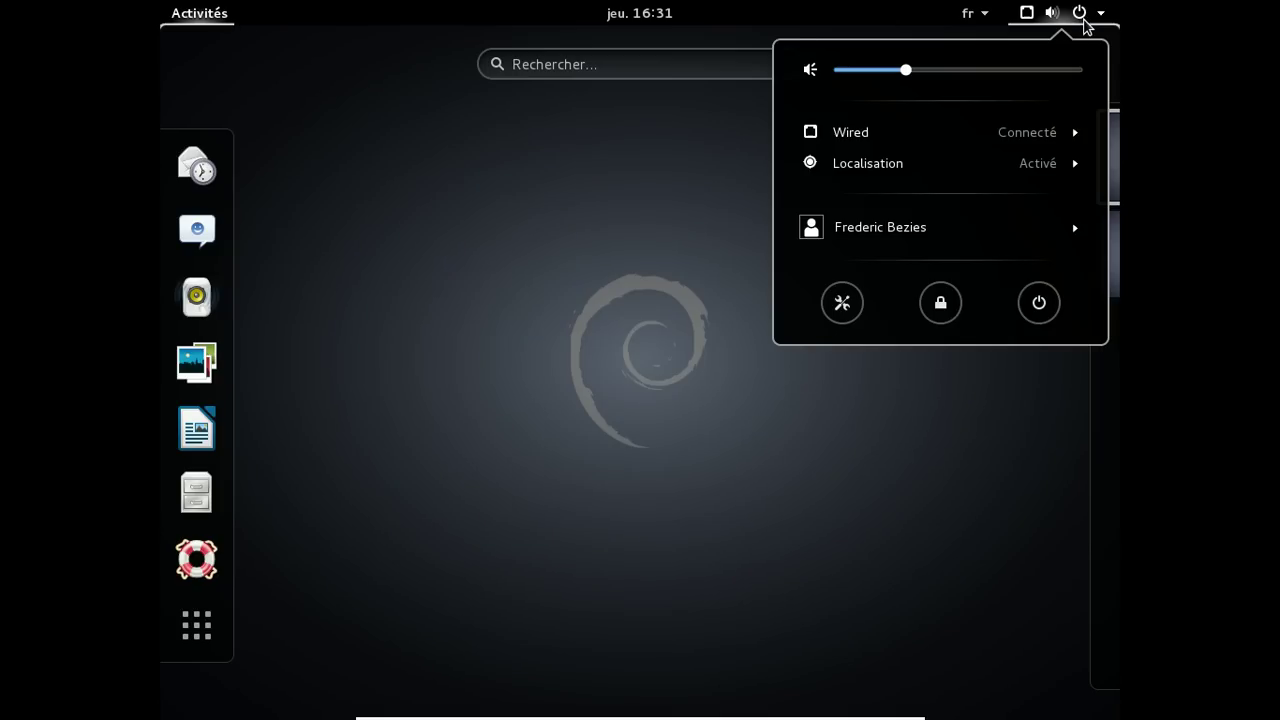
left_click(1038, 303)
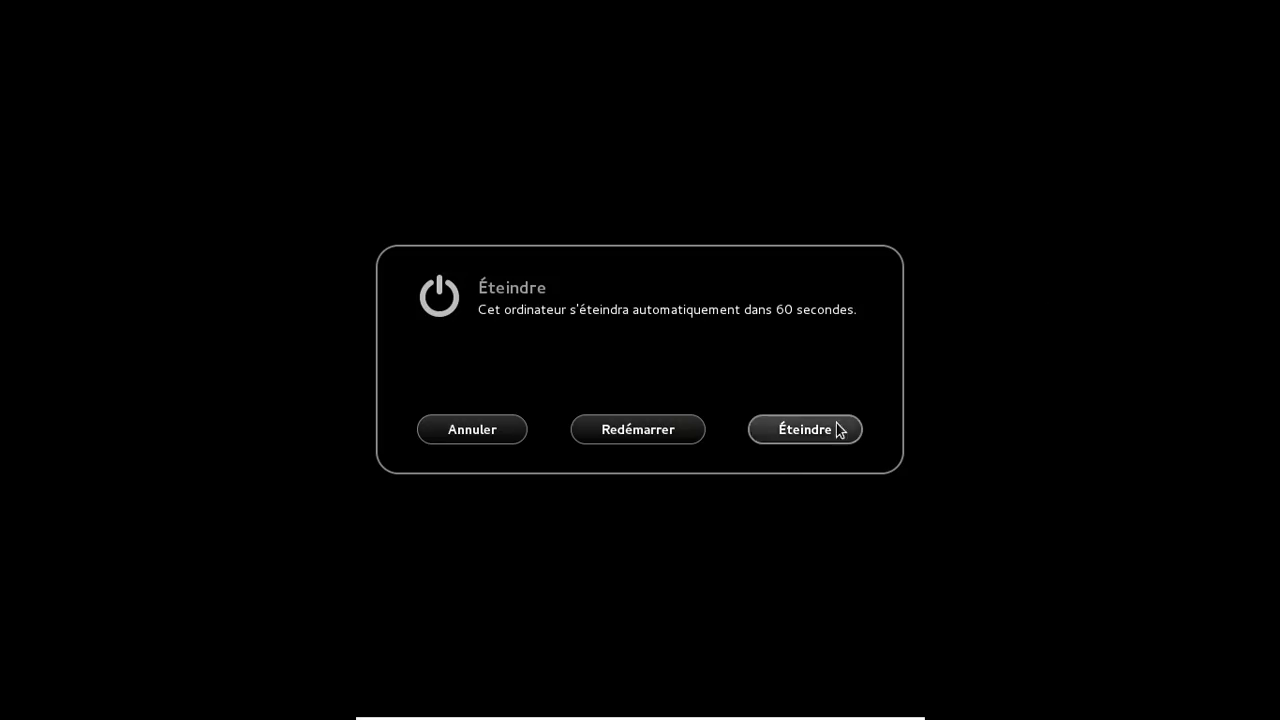
left_click(793, 438)
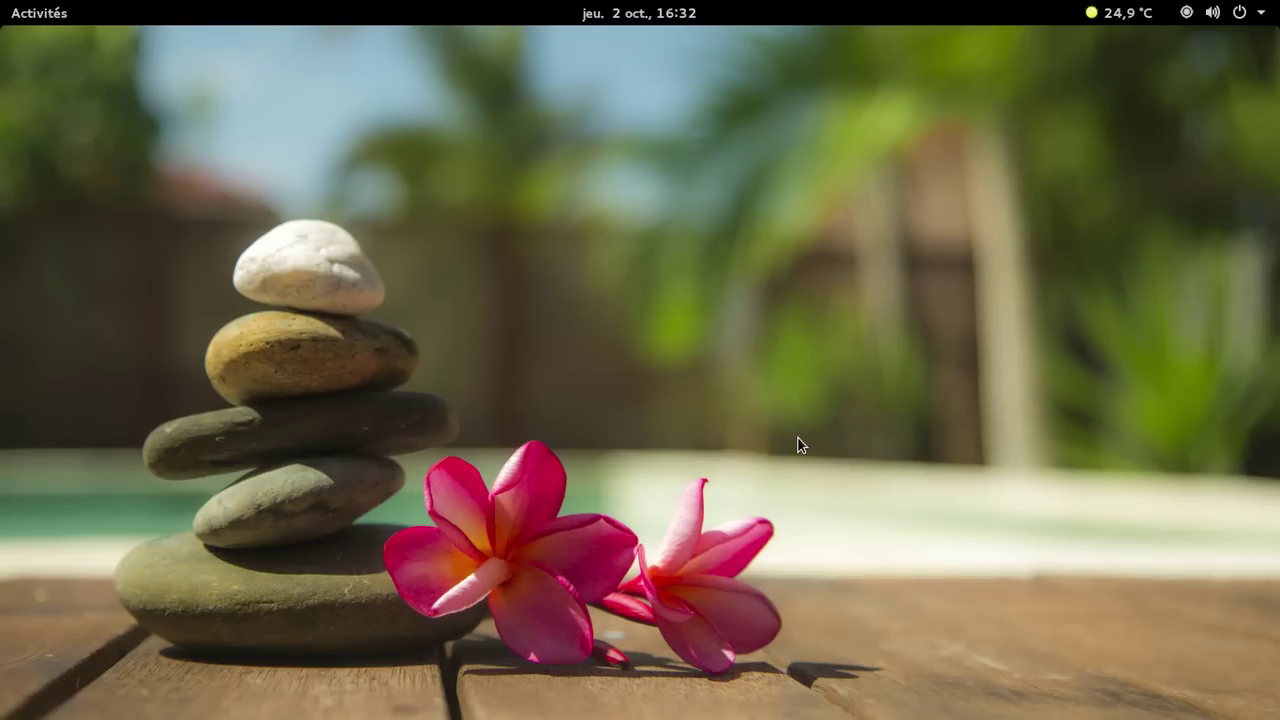
key("super+m")
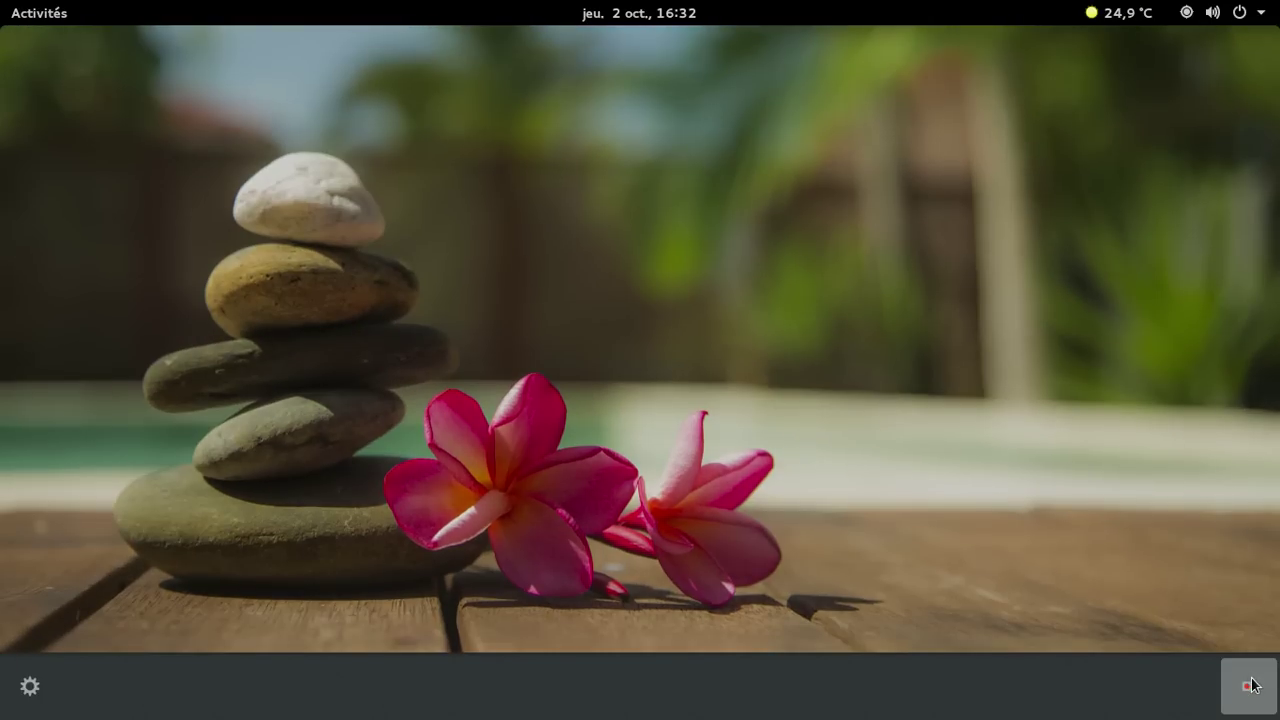